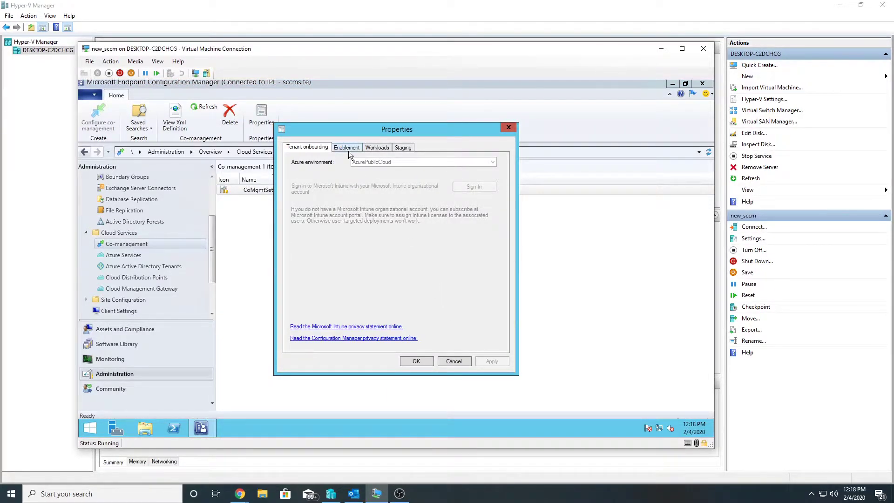
Review the workload assignments in the co-management properties.
{"action": "left_click_drag", "start_coordinate": [368, 130], "coordinate": [441, 132]}
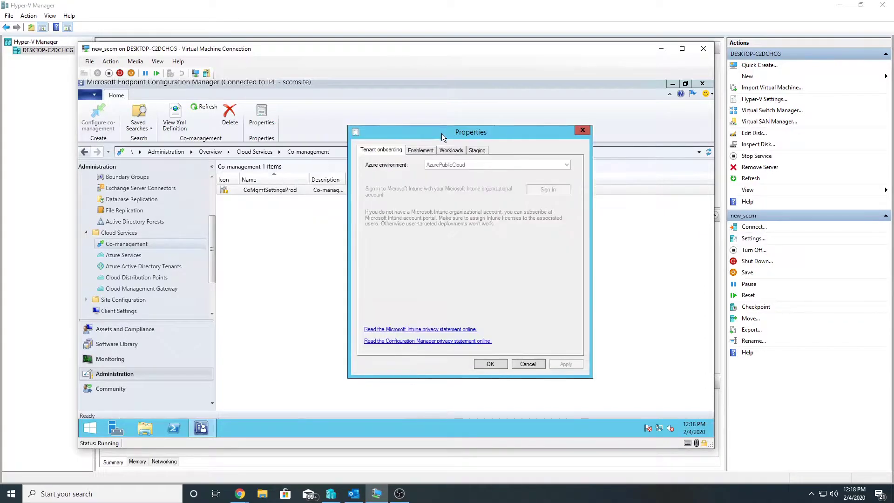
{"action": "left_click", "coordinate": [451, 150]}
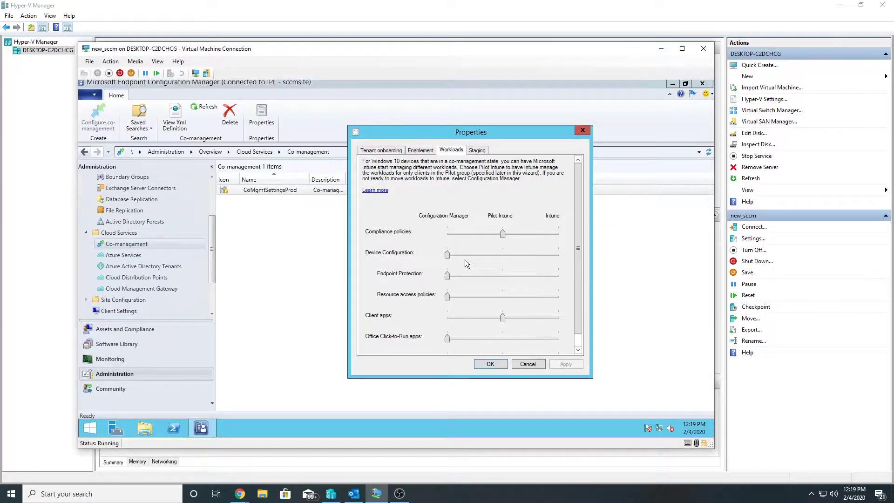
Switch to the Microsoft Endpoint Manager admin center in Chrome and start creating a device configuration profile.
{"action": "left_click", "coordinate": [240, 493]}
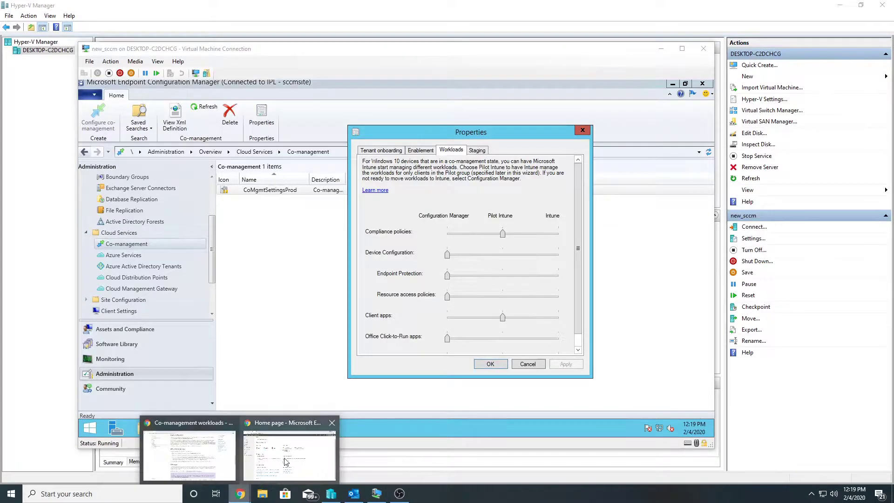
{"action": "left_click", "coordinate": [283, 462]}
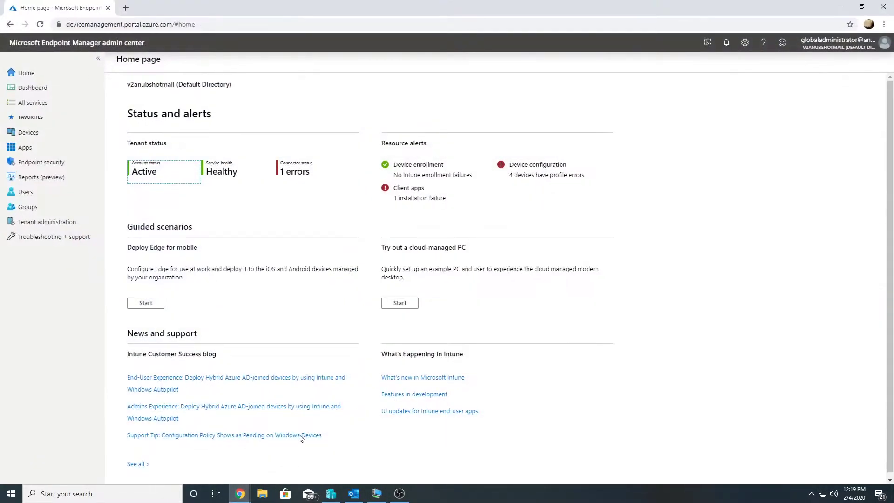
{"action": "left_click", "coordinate": [26, 134]}
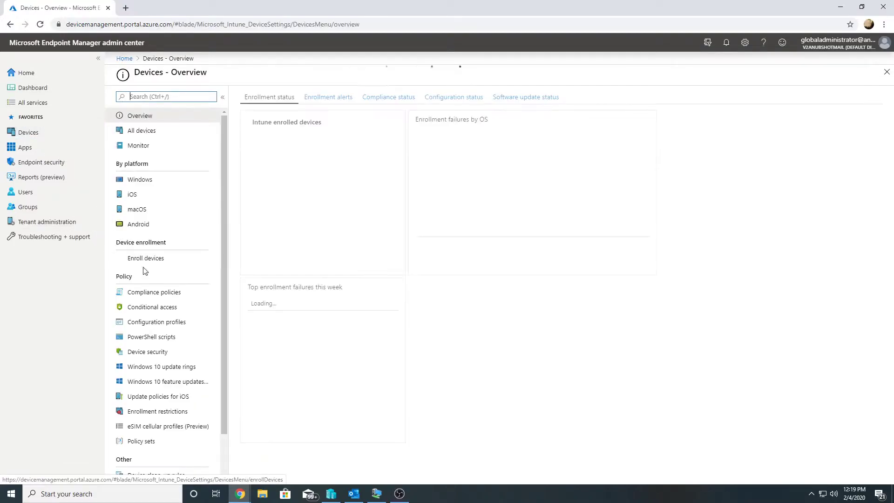
{"action": "left_click", "coordinate": [153, 321]}
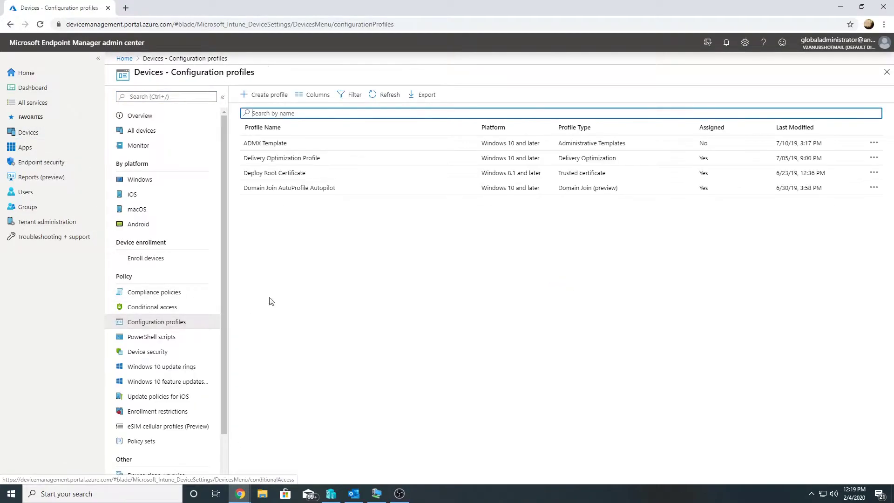
{"action": "left_click", "coordinate": [266, 96]}
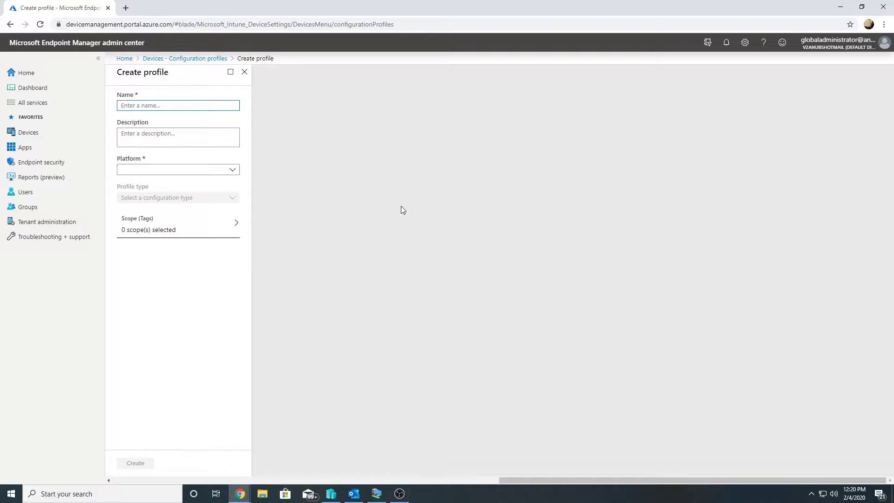
Name the profile "Test Win10 Profile" and enter the description "testing co management".
{"action": "type", "text": "Test Win10 Profile"}
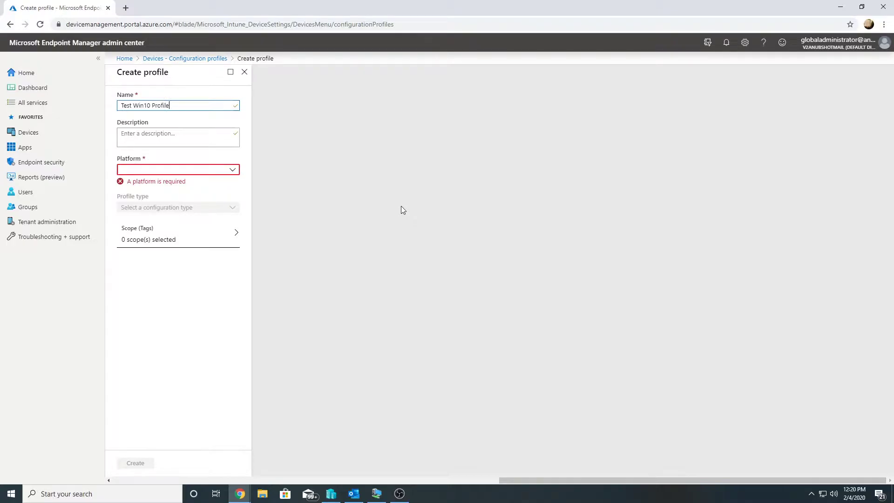
{"action": "key", "text": "Tab"}
{"action": "type", "text": "tes"}
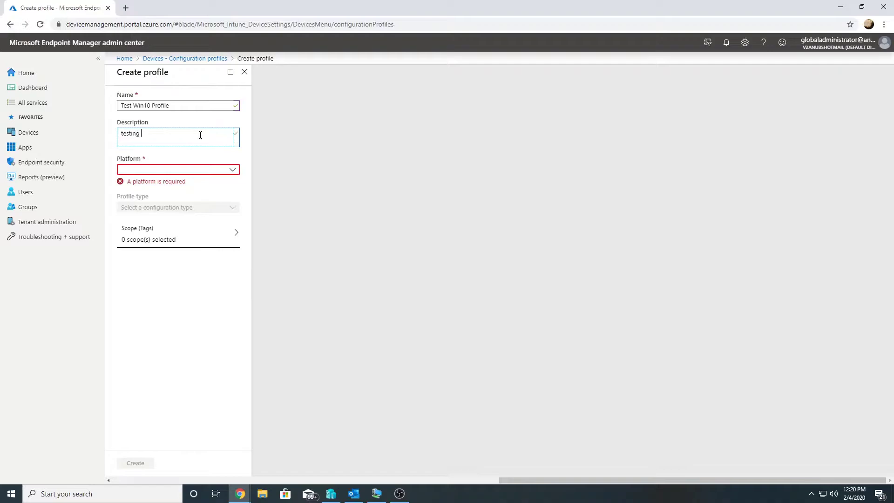
{"action": "type", "text": "ting co management"}
Set the profile's platform to Windows 10 and later and its profile type to Device restrictions.
{"action": "left_click", "coordinate": [233, 170]}
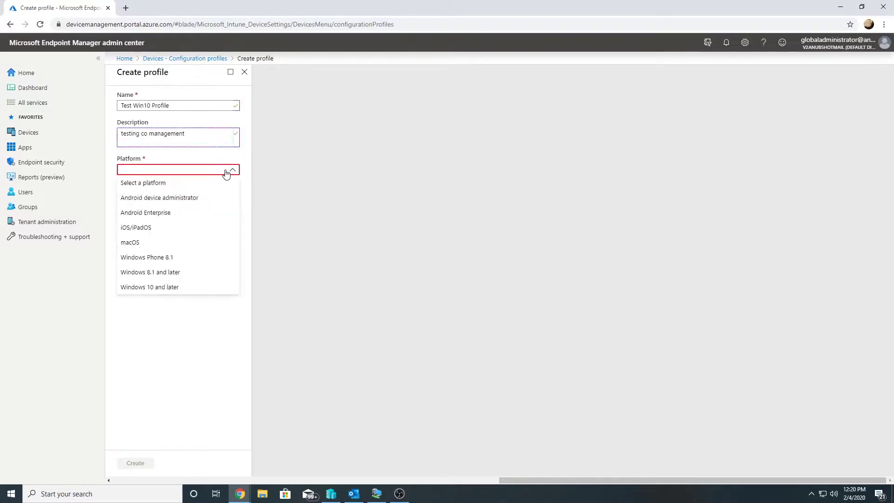
{"action": "left_click", "coordinate": [210, 285]}
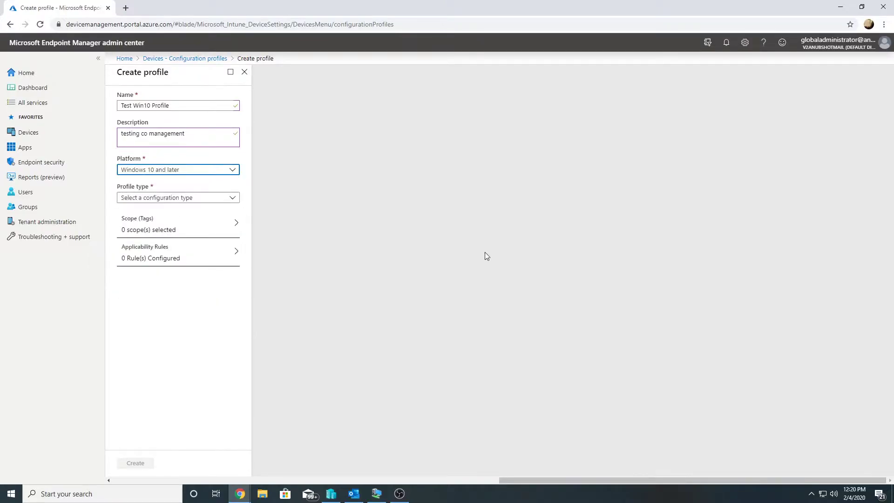
{"action": "left_click", "coordinate": [231, 199]}
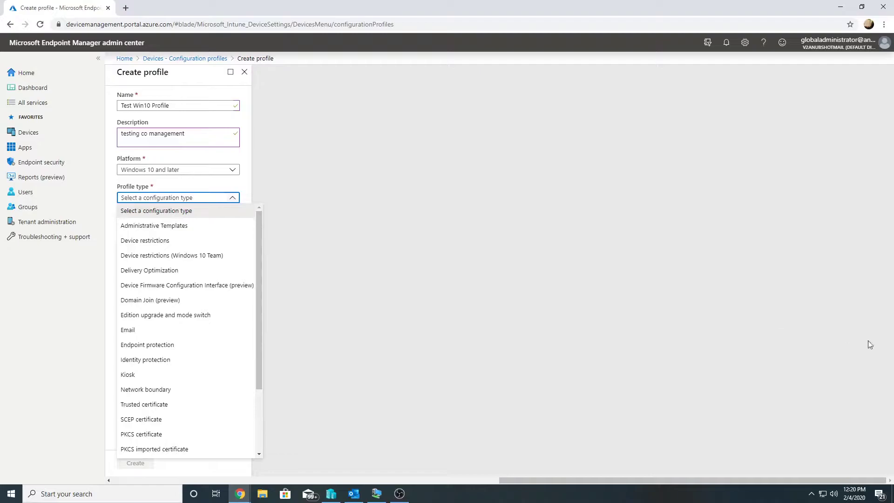
{"action": "key", "text": "Down"}
{"action": "key", "text": "Down"}
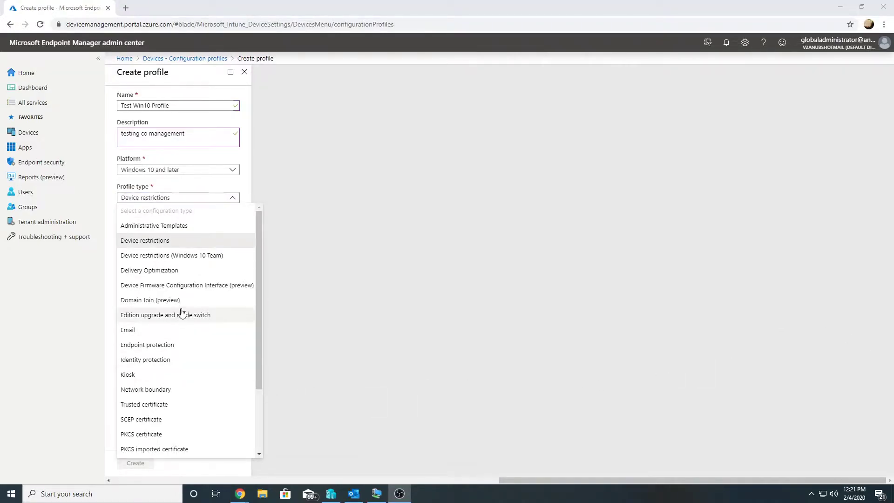
{"action": "left_click", "coordinate": [157, 242]}
Open the Personalization category in the profile's device restriction settings.
{"action": "left_click", "coordinate": [176, 230]}
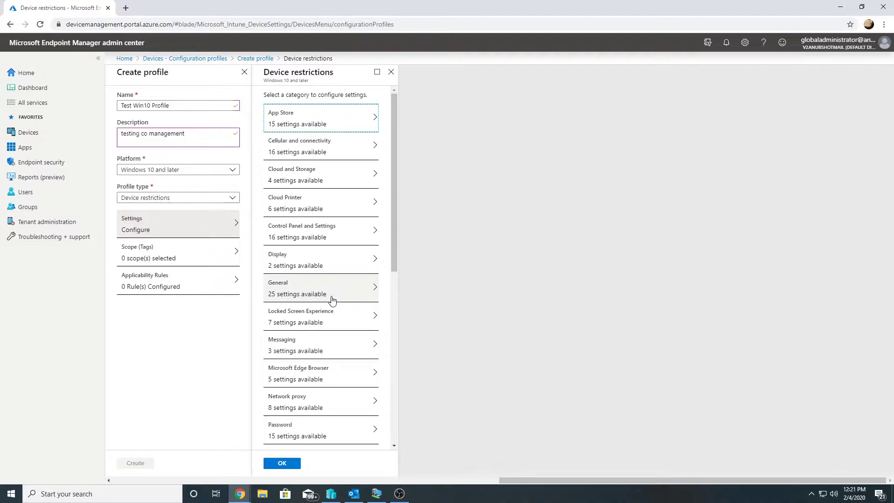
{"action": "scroll", "coordinate": [329, 302], "scroll_direction": "down", "scroll_amount": 1}
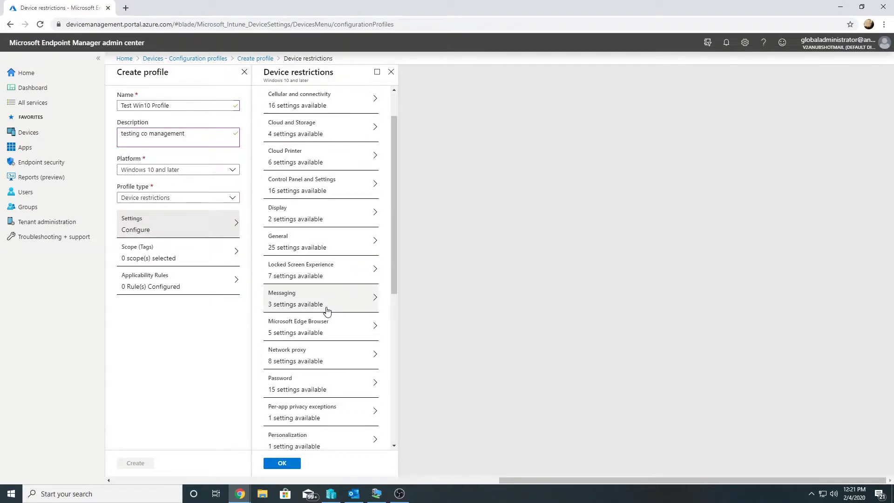
{"action": "scroll", "coordinate": [327, 311], "scroll_direction": "down", "scroll_amount": 2}
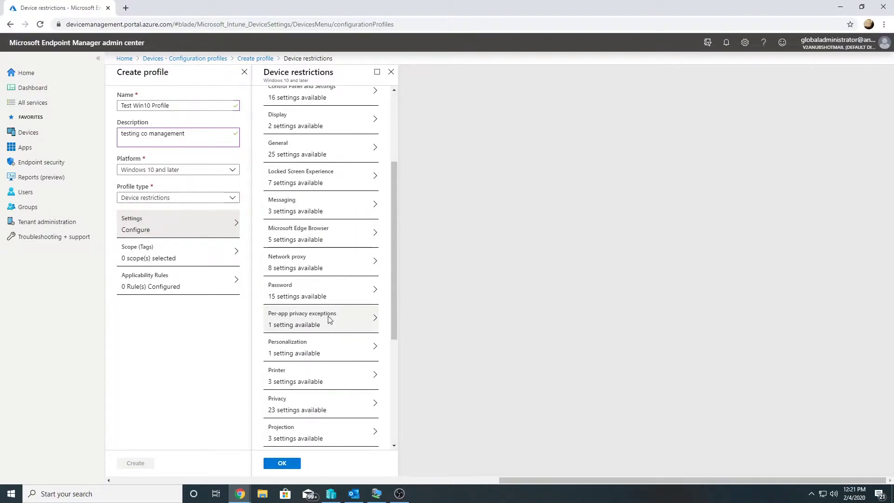
{"action": "left_click", "coordinate": [316, 352]}
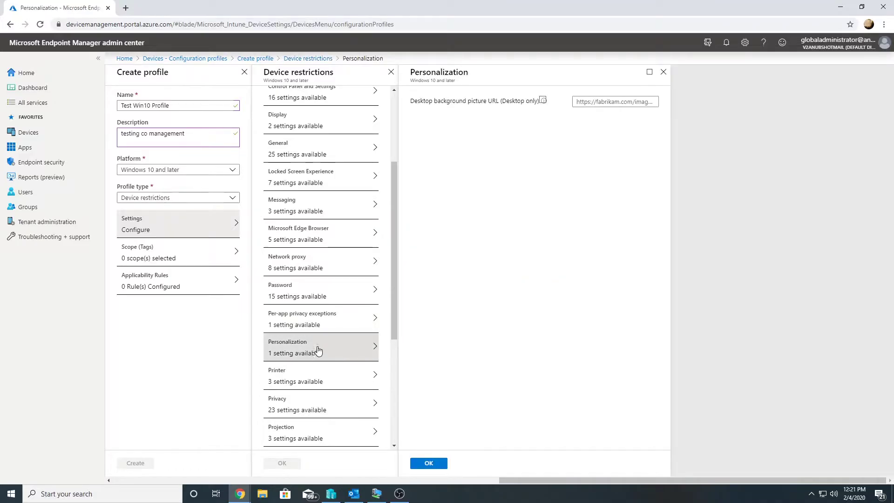
{"action": "mouse_move", "coordinate": [544, 104]}
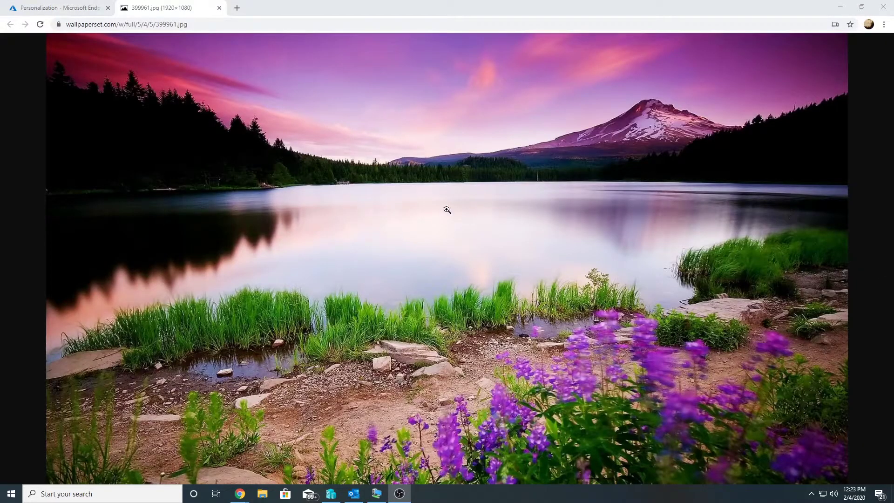
Copy the address of the 399961.jpg wallpaper from its browser tab and paste it as the desktop background picture URL.
{"action": "left_click", "coordinate": [167, 23]}
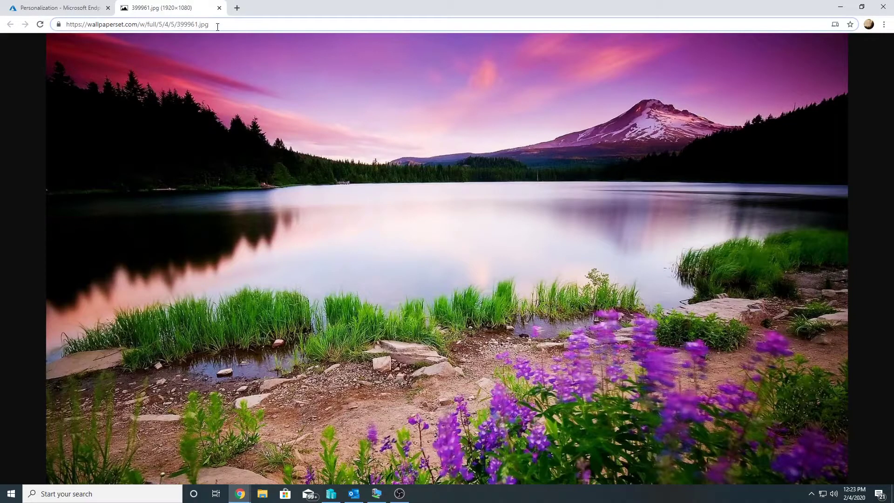
{"action": "left_click_drag", "start_coordinate": [218, 27], "coordinate": [66, 24]}
{"action": "right_click", "coordinate": [105, 25]}
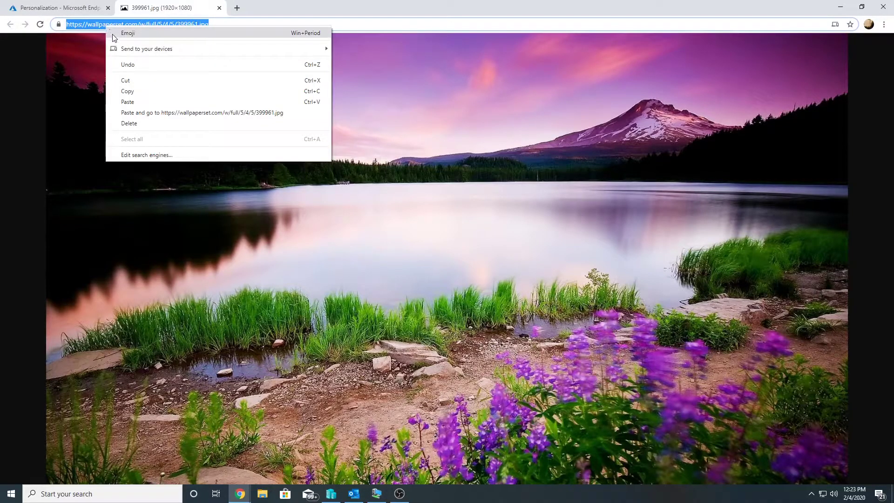
{"action": "left_click", "coordinate": [123, 91]}
{"action": "left_click", "coordinate": [61, 7]}
{"action": "left_click", "coordinate": [614, 102]}
{"action": "right_click", "coordinate": [616, 105]}
{"action": "left_click", "coordinate": [637, 175]}
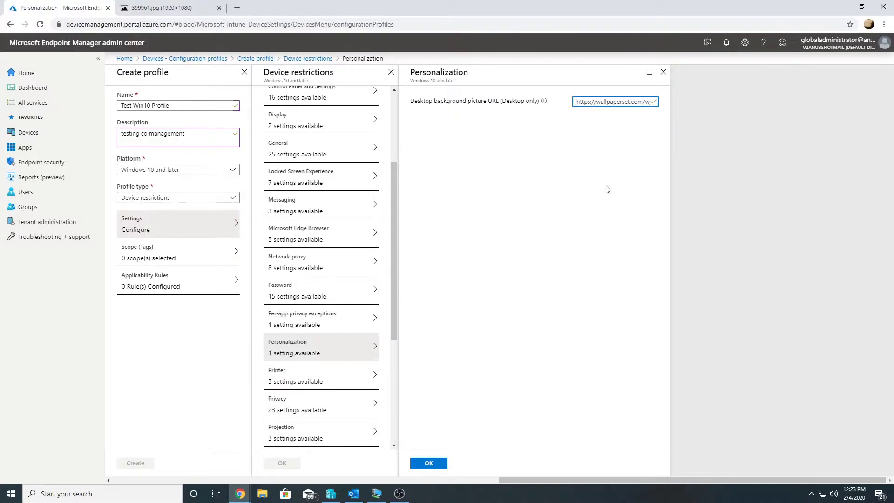
Confirm the Personalization and Device restrictions settings and create the profile.
{"action": "left_click", "coordinate": [429, 462]}
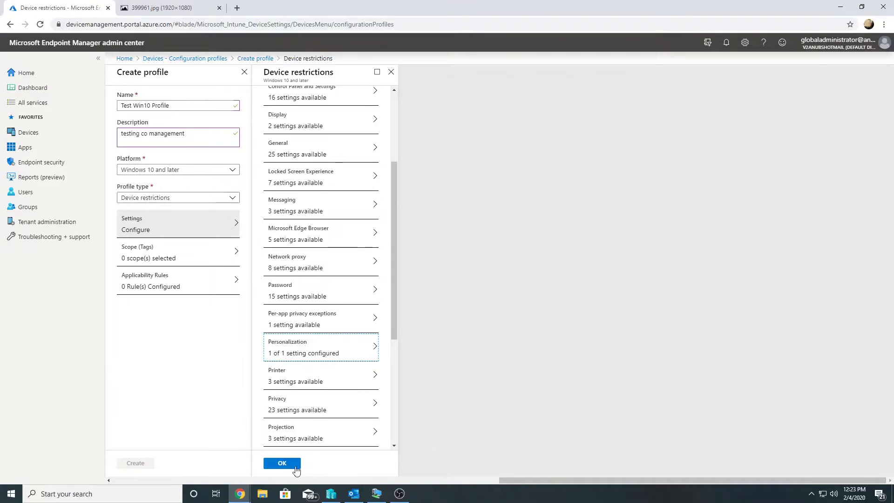
{"action": "left_click", "coordinate": [296, 464]}
{"action": "left_click", "coordinate": [144, 465]}
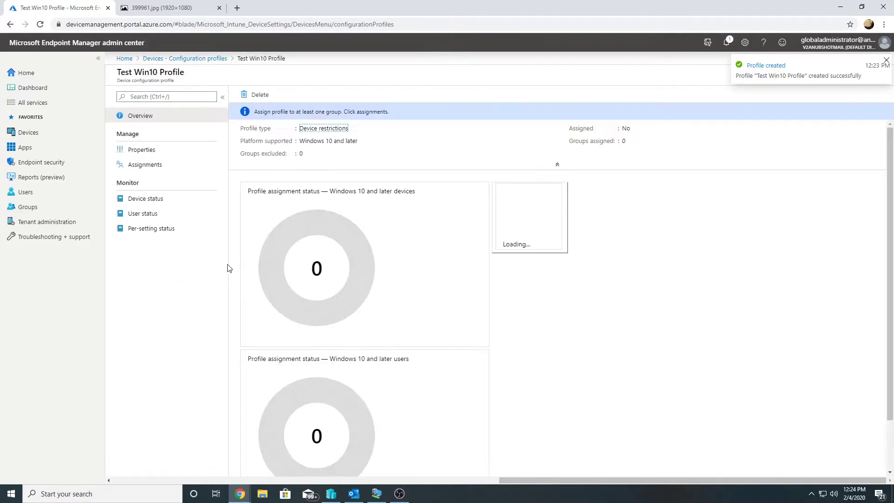
Assign Test Win10 Profile to the Win 10 CoManaged group, then save and evaluate the assignment.
{"action": "left_click", "coordinate": [155, 166]}
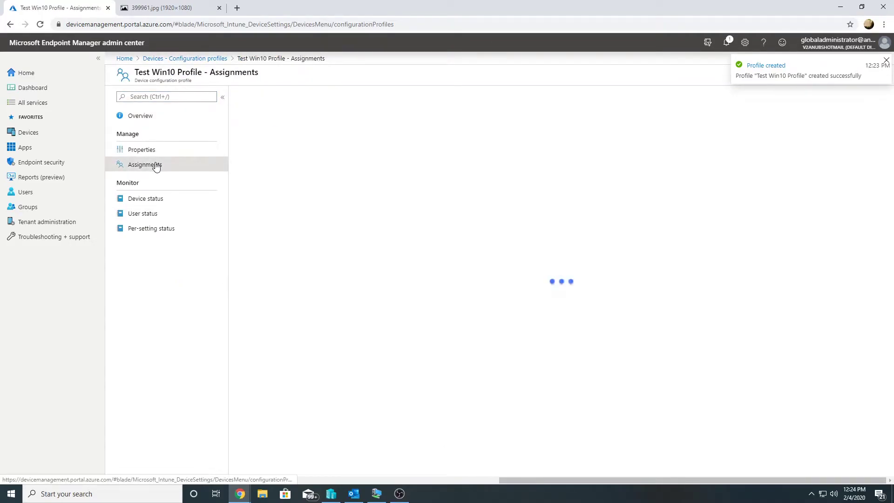
{"action": "left_click", "coordinate": [346, 167]}
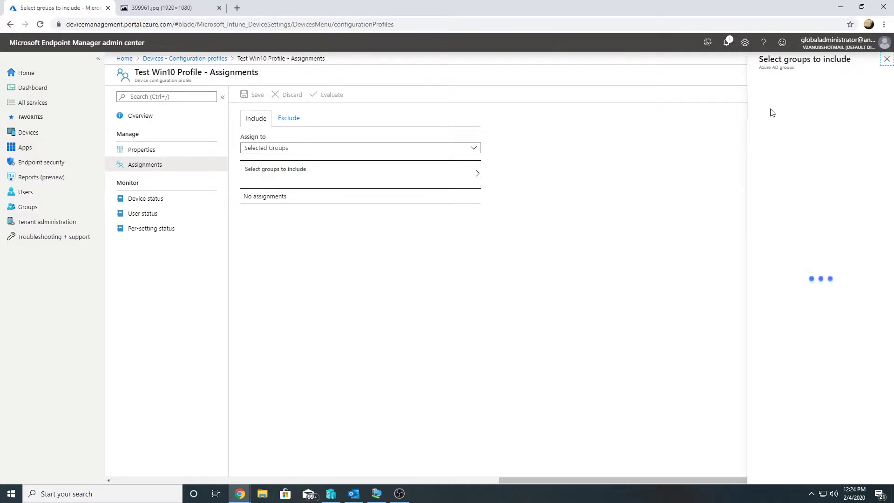
{"action": "type", "text": "win 10"}
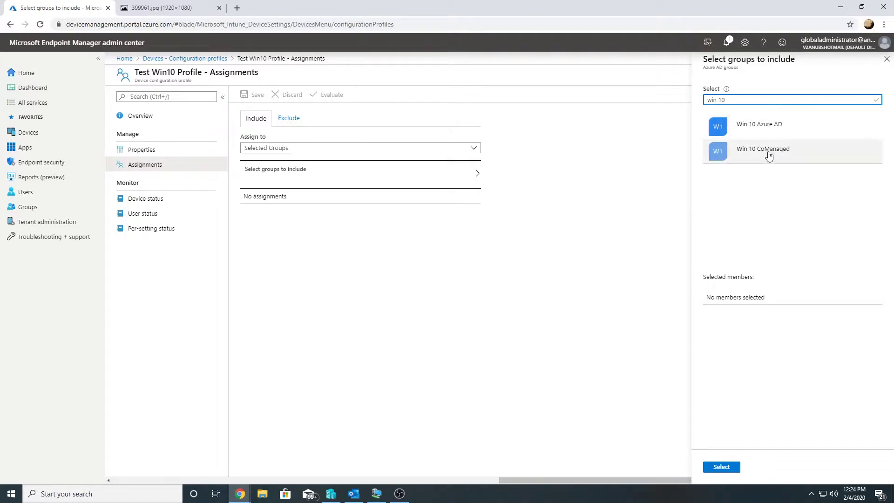
{"action": "left_click", "coordinate": [770, 150]}
{"action": "left_click", "coordinate": [722, 468]}
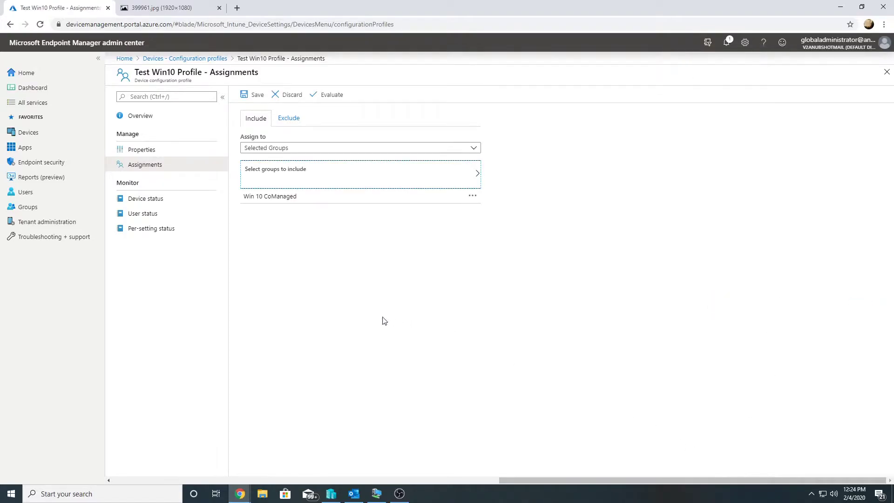
{"action": "left_click", "coordinate": [255, 96]}
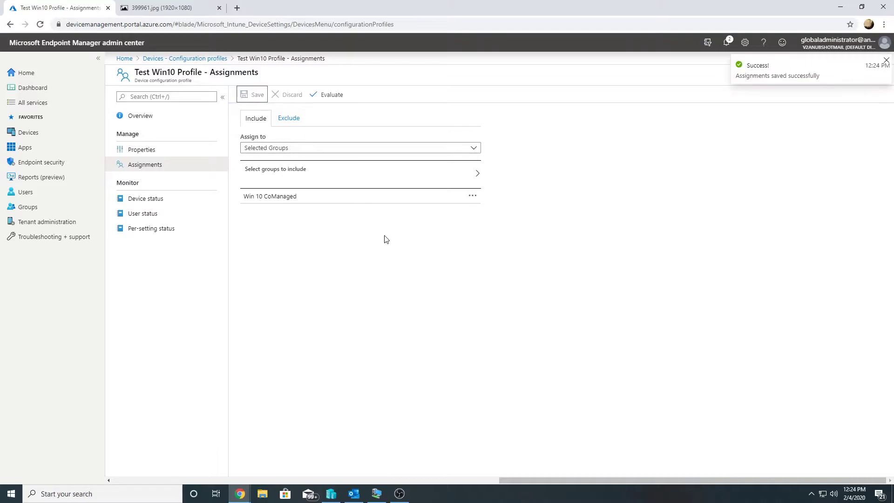
{"action": "left_click", "coordinate": [329, 94]}
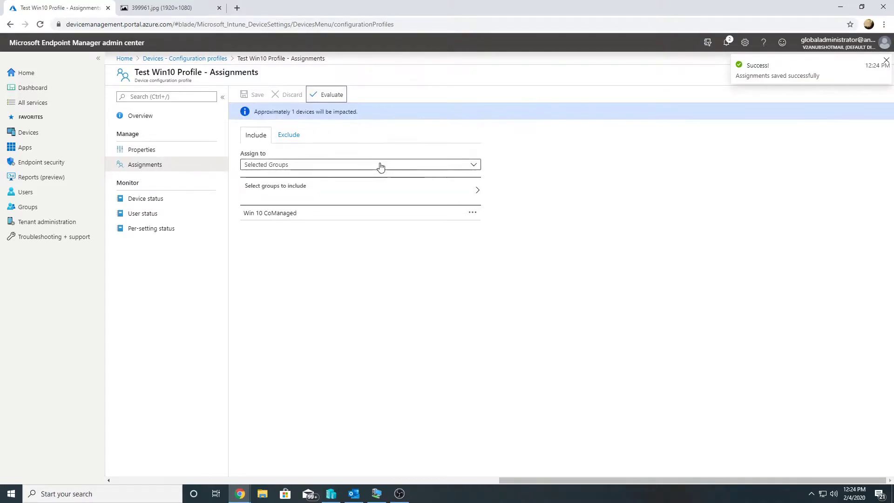
Open the WIN10DOM device from the list of all devices and start a sync, confirming the request.
{"action": "left_click", "coordinate": [207, 60]}
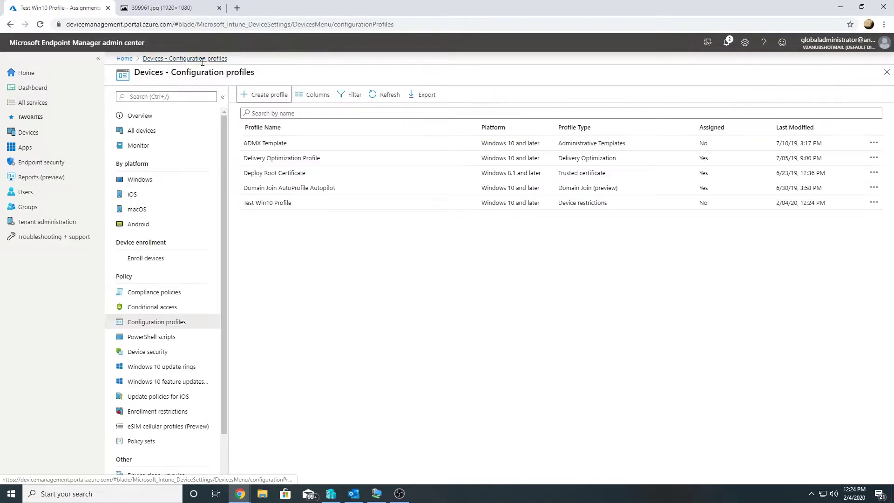
{"action": "left_click", "coordinate": [127, 59]}
{"action": "left_click", "coordinate": [50, 134]}
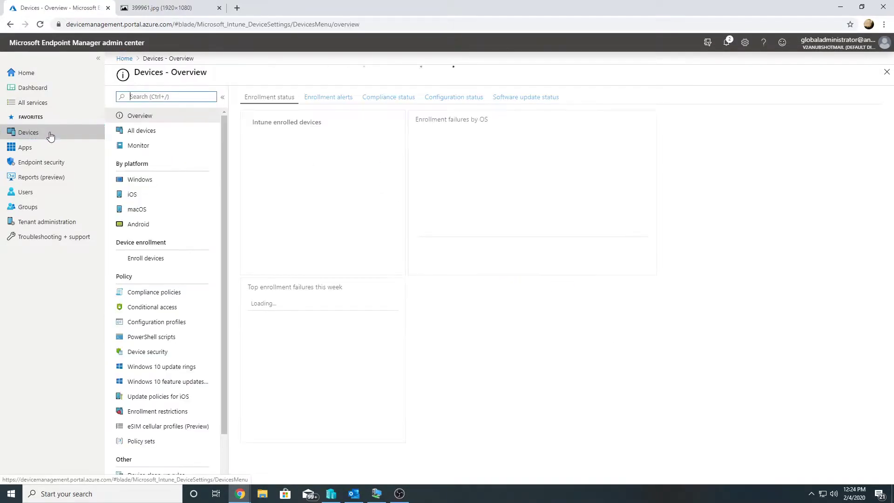
{"action": "left_click", "coordinate": [141, 181]}
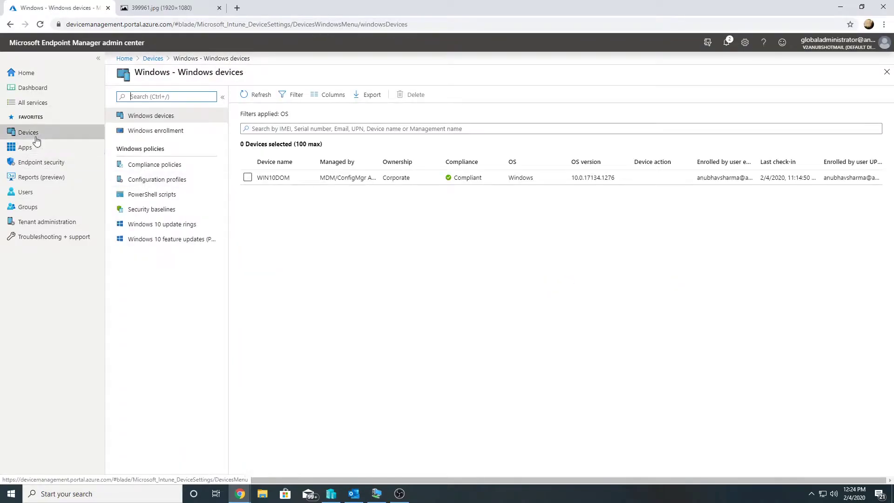
{"action": "left_click", "coordinate": [38, 135]}
{"action": "left_click", "coordinate": [145, 130]}
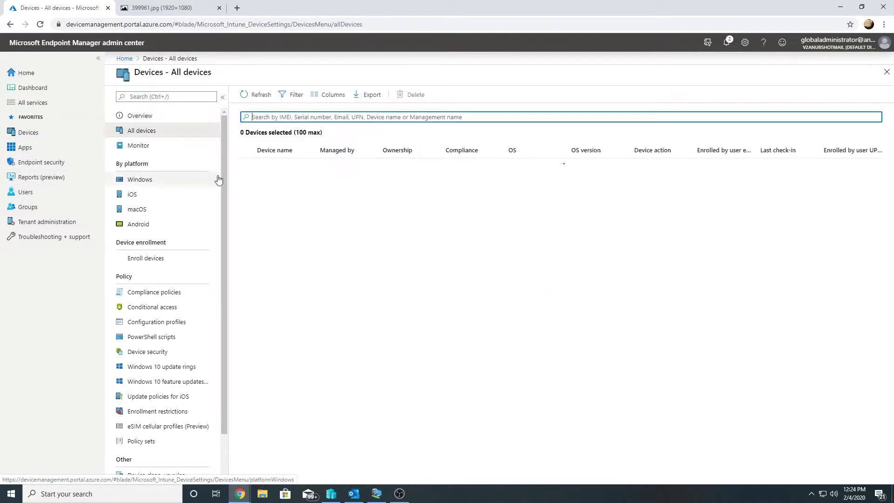
{"action": "left_click", "coordinate": [275, 168]}
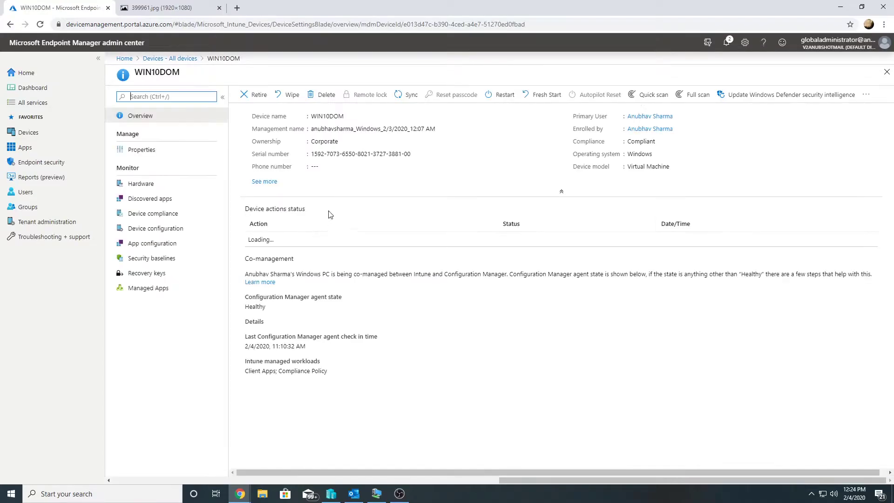
{"action": "left_click", "coordinate": [408, 94]}
{"action": "left_click", "coordinate": [254, 150]}
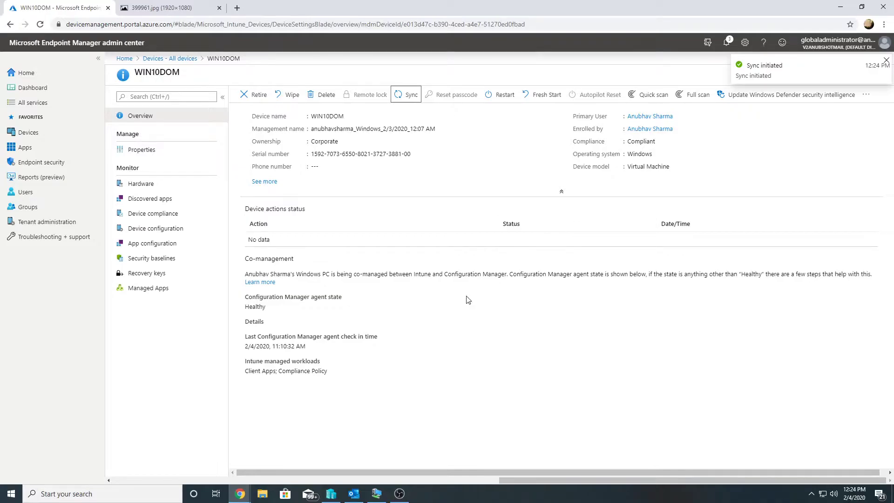
Highlight WIN10DOM's Intune managed workloads, and open the work or school access settings in the win10domain1 virtual machine.
{"action": "left_click_drag", "start_coordinate": [247, 372], "coordinate": [326, 379]}
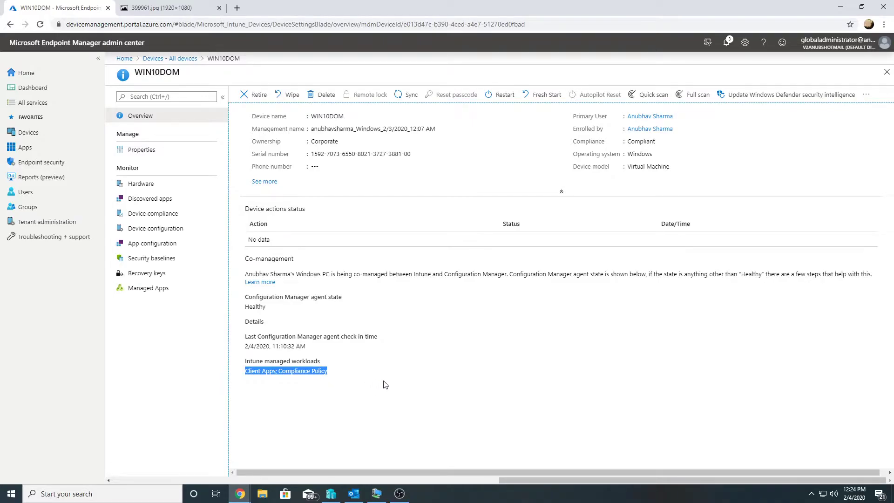
{"action": "key", "text": "alt+Tab"}
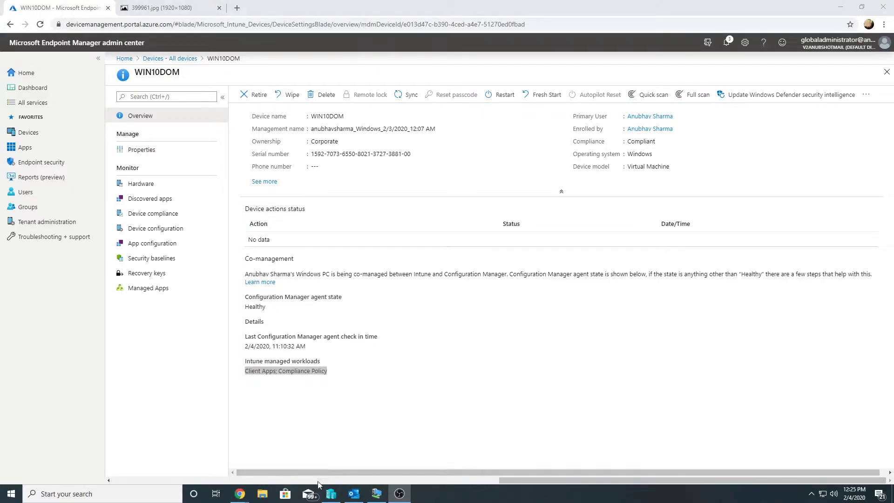
{"action": "left_click", "coordinate": [376, 493]}
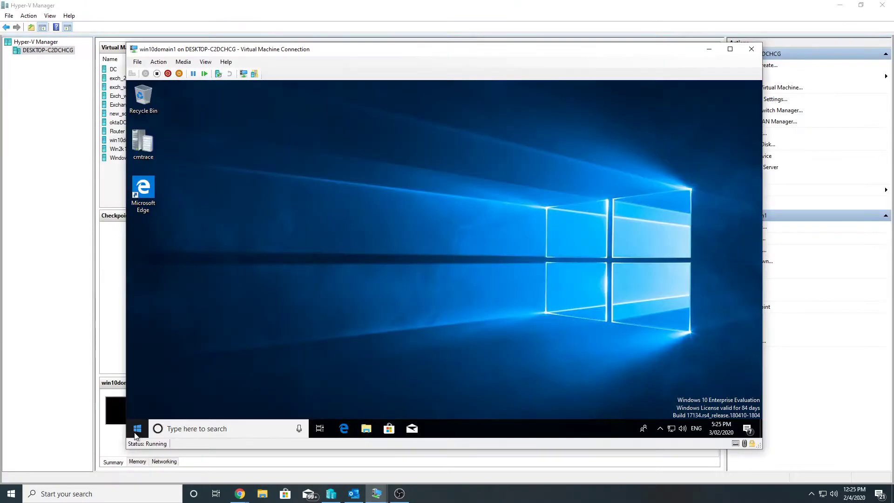
{"action": "left_click", "coordinate": [136, 427]}
{"action": "type", "text": "cce"}
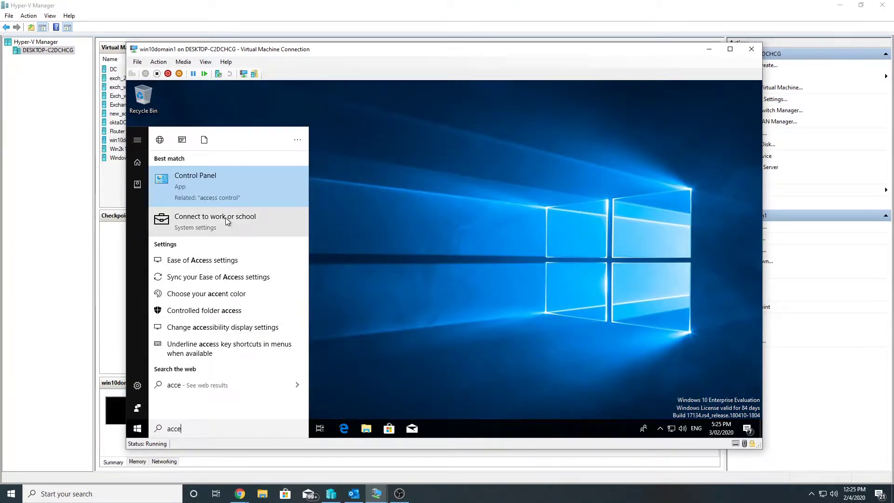
{"action": "left_click", "coordinate": [226, 221]}
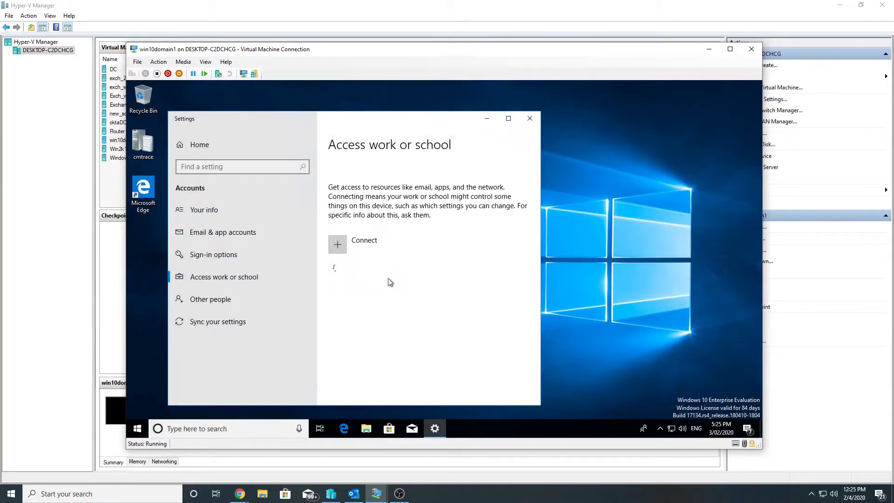
Open the connected account's management info, sync the device with Default Directory and close Settings.
{"action": "left_click", "coordinate": [445, 280]}
{"action": "left_click", "coordinate": [433, 302]}
{"action": "left_click", "coordinate": [200, 336]}
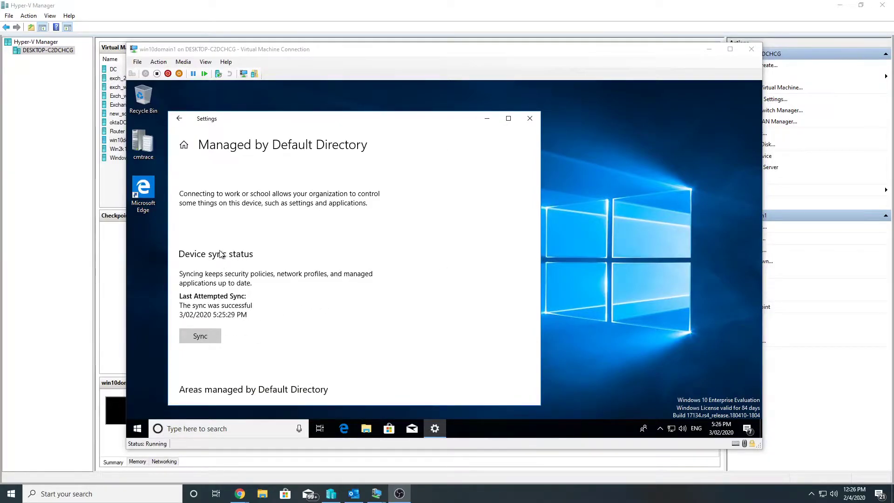
{"action": "left_click", "coordinate": [583, 214]}
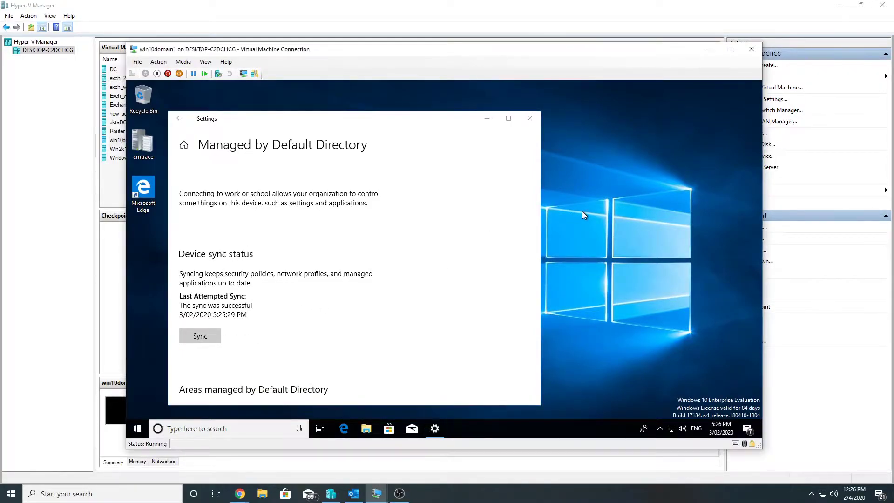
{"action": "left_click", "coordinate": [530, 118]}
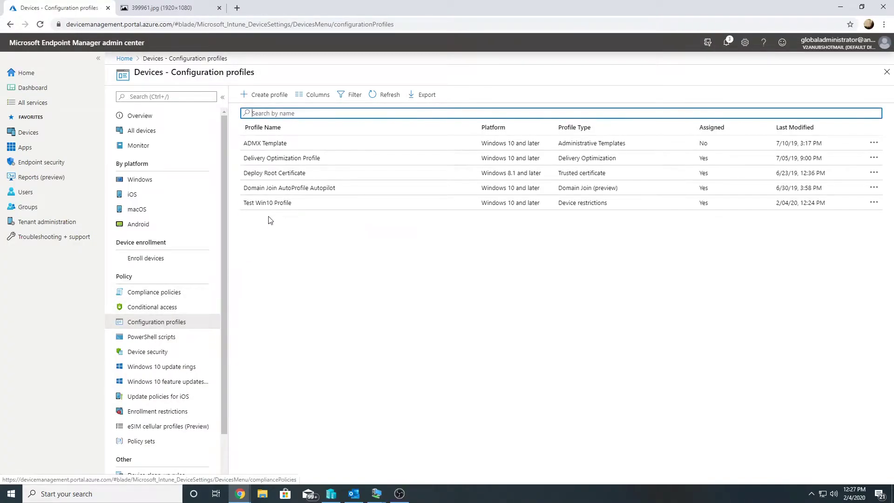
Open Test Win10 Profile in the admin center and check its device status.
{"action": "left_click", "coordinate": [272, 203]}
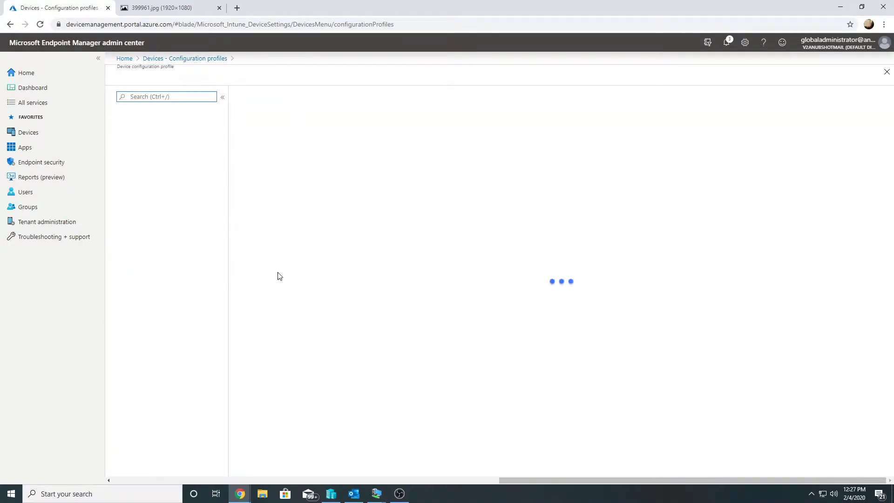
{"action": "left_click", "coordinate": [164, 202]}
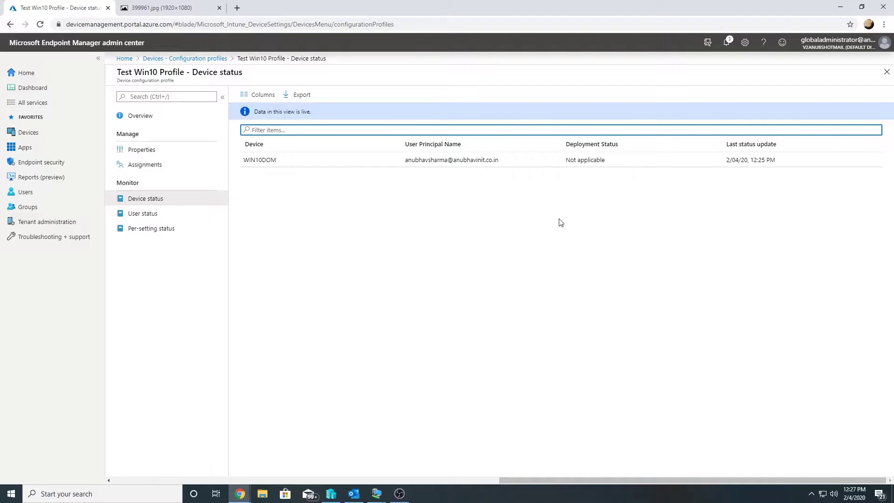
In the new_sccm virtual machine, move the Device Configuration, Endpoint Protection and Resource access policies workloads to Pilot Intune.
{"action": "left_click", "coordinate": [379, 490]}
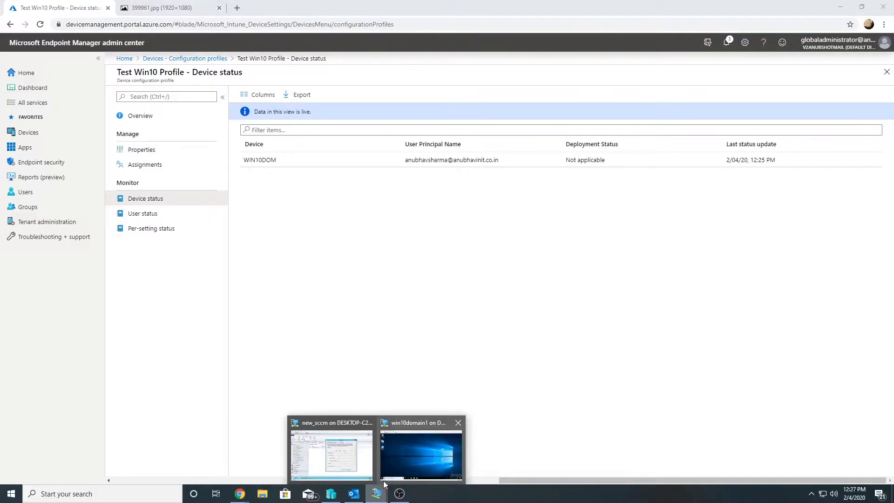
{"action": "left_click", "coordinate": [332, 452]}
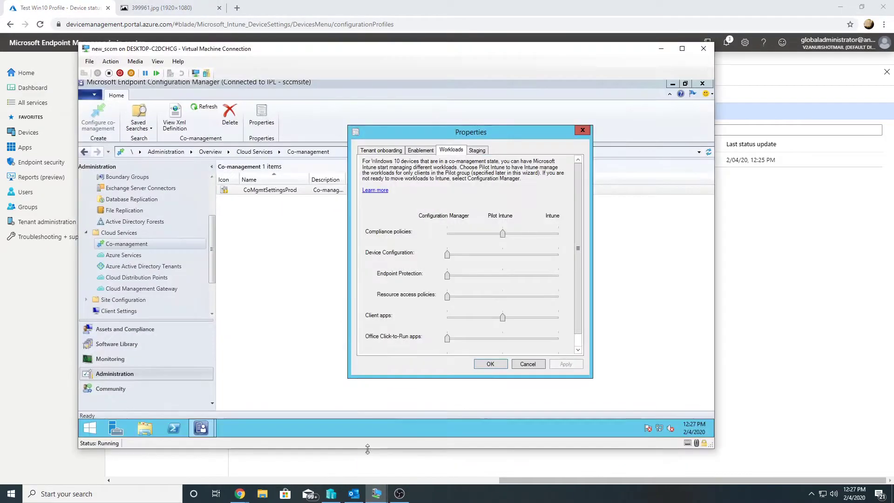
{"action": "left_click", "coordinate": [501, 254]}
{"action": "left_click", "coordinate": [503, 275]}
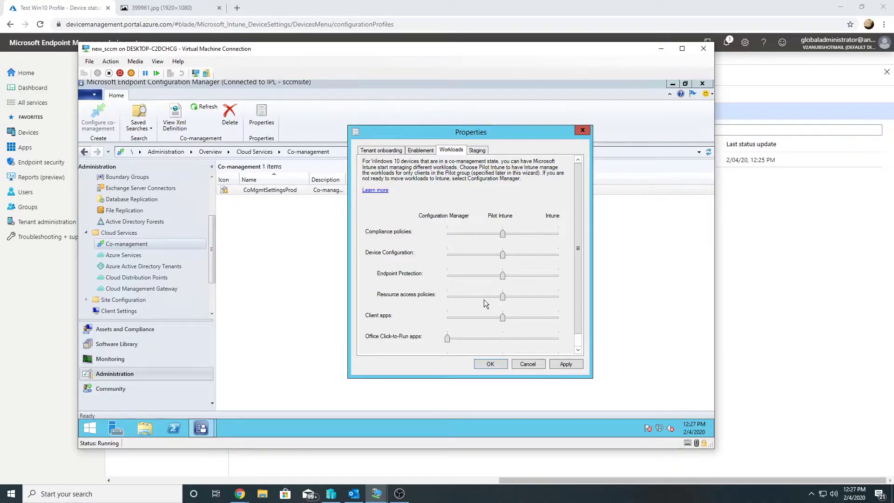
Bring up the main Configuration Manager console and open the Configuration Baselines under Compliance Settings in Assets and Compliance.
{"action": "key", "text": "Escape"}
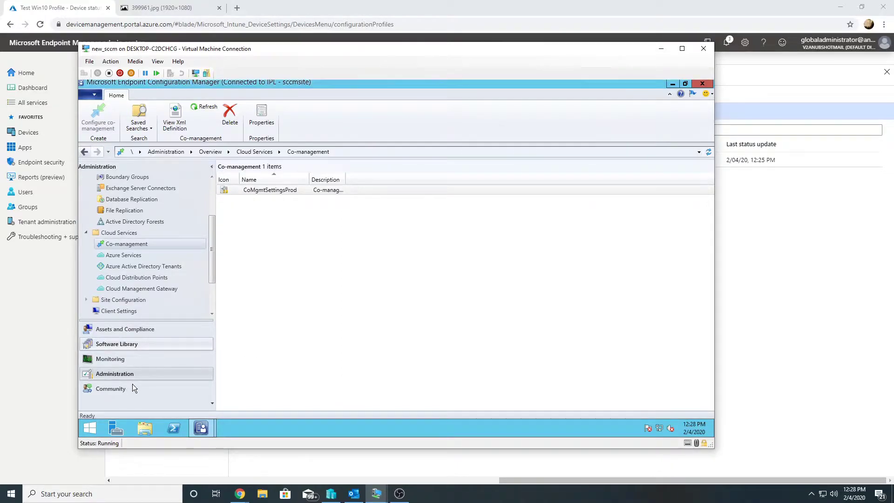
{"action": "left_click", "coordinate": [170, 345]}
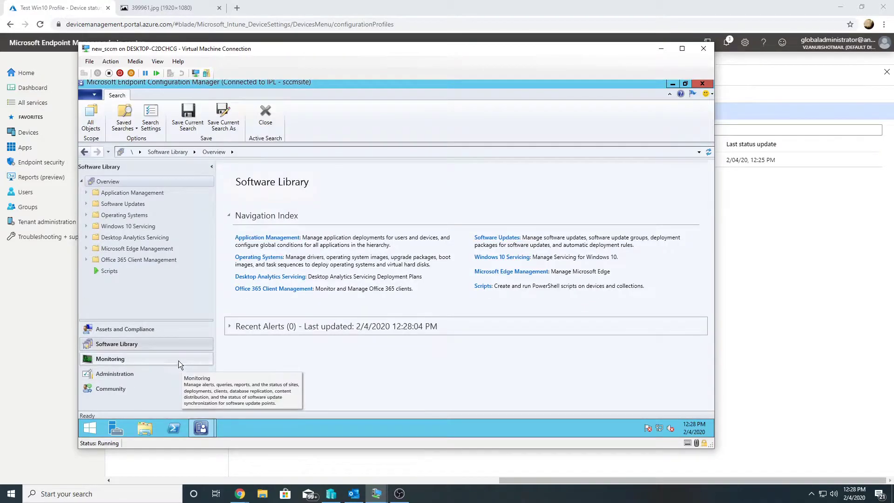
{"action": "left_click", "coordinate": [137, 332]}
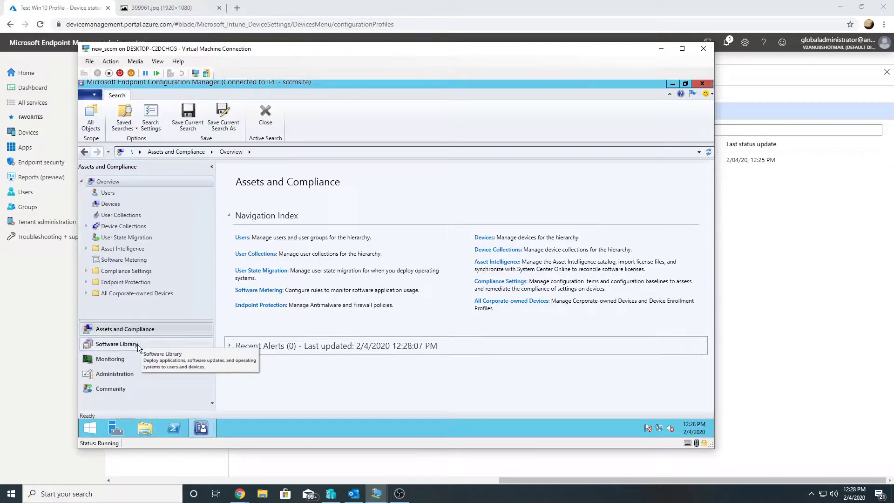
{"action": "left_click", "coordinate": [130, 371]}
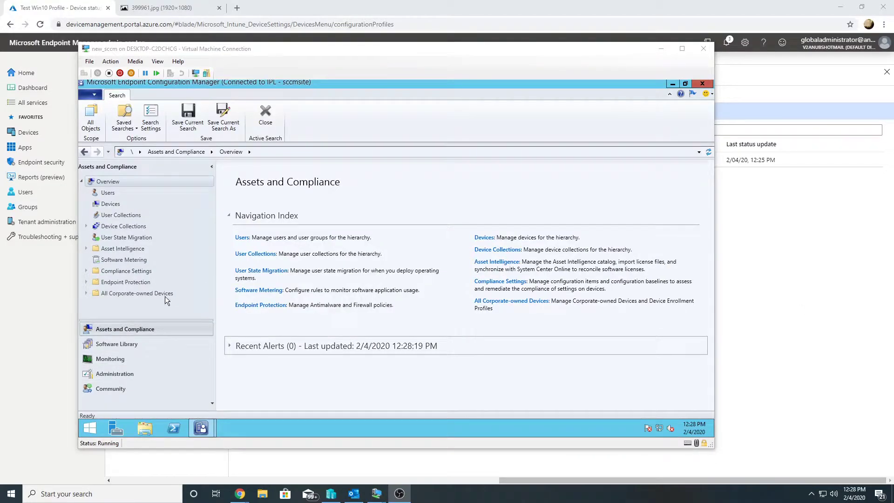
{"action": "left_click", "coordinate": [86, 271]}
{"action": "left_click", "coordinate": [139, 293]}
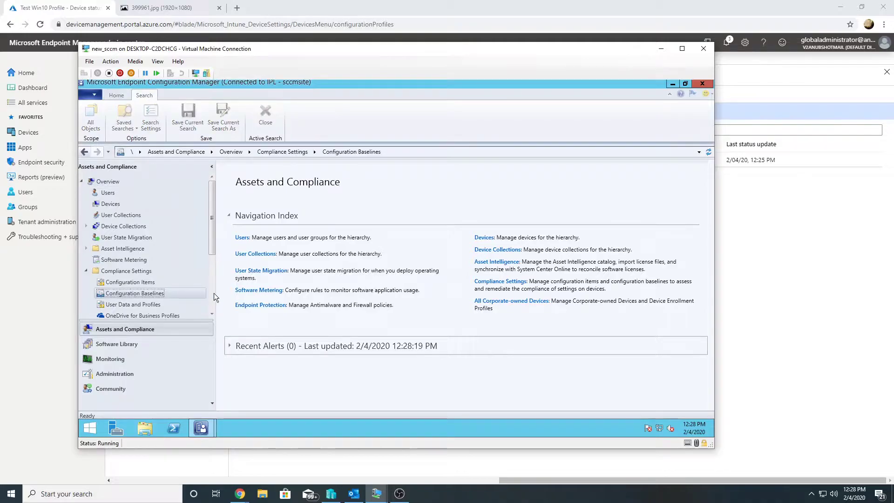
Set the CB for test.txt baseline to always apply even for co-managed clients, and confirm its properties.
{"action": "left_click", "coordinate": [264, 204]}
{"action": "right_click", "coordinate": [263, 204]}
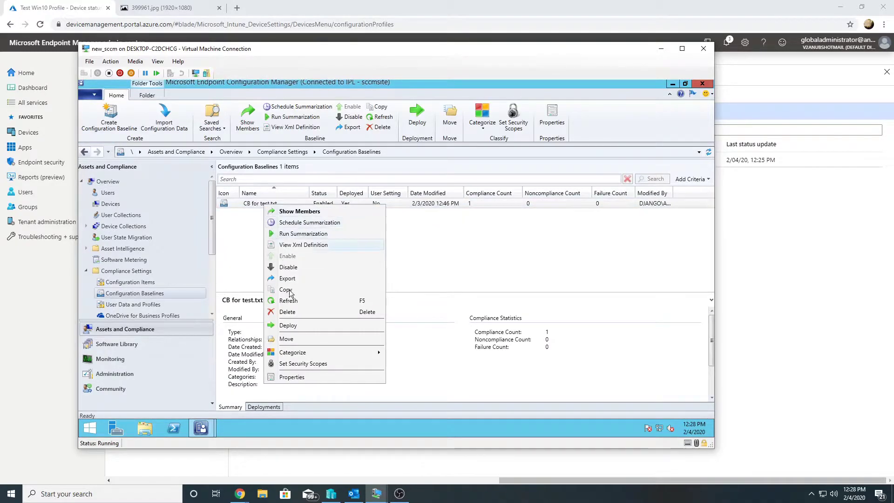
{"action": "left_click", "coordinate": [303, 376]}
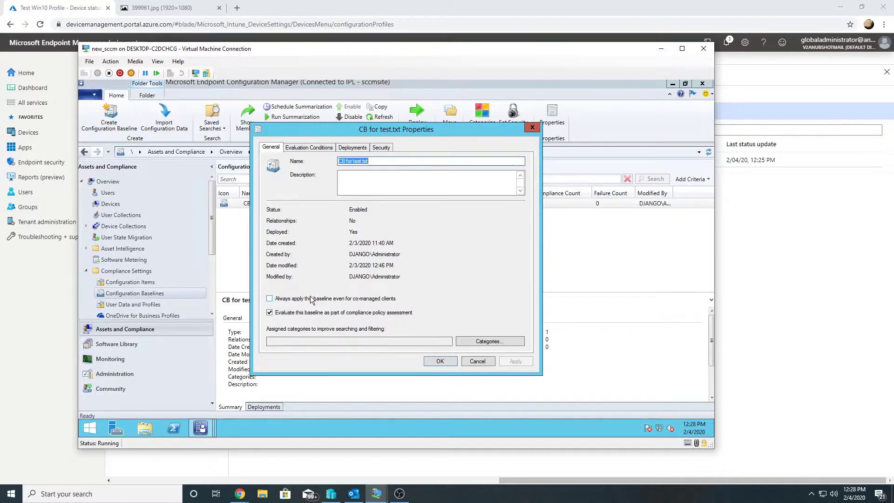
{"action": "left_click", "coordinate": [311, 300]}
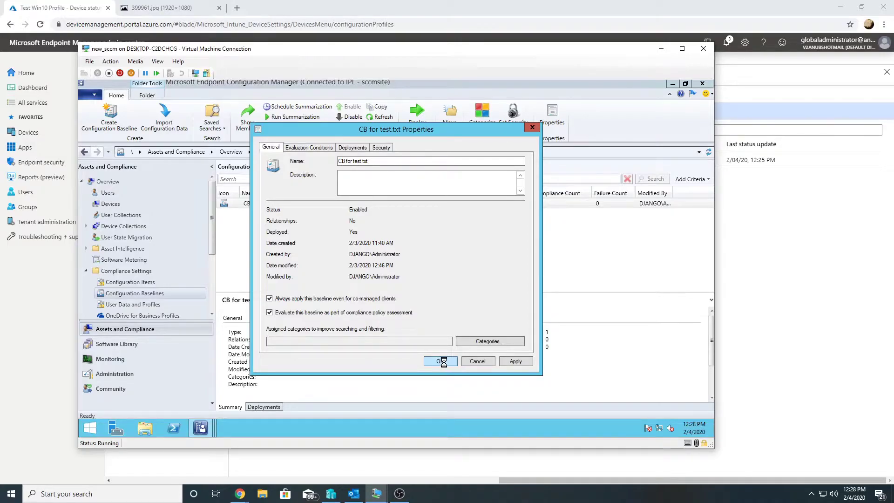
Return to the co-management properties and choose Pilot Intune from the Intune coll folder as the Device Configuration pilot collection.
{"action": "mouse_move", "coordinate": [211, 429]}
{"action": "left_click", "coordinate": [238, 406]}
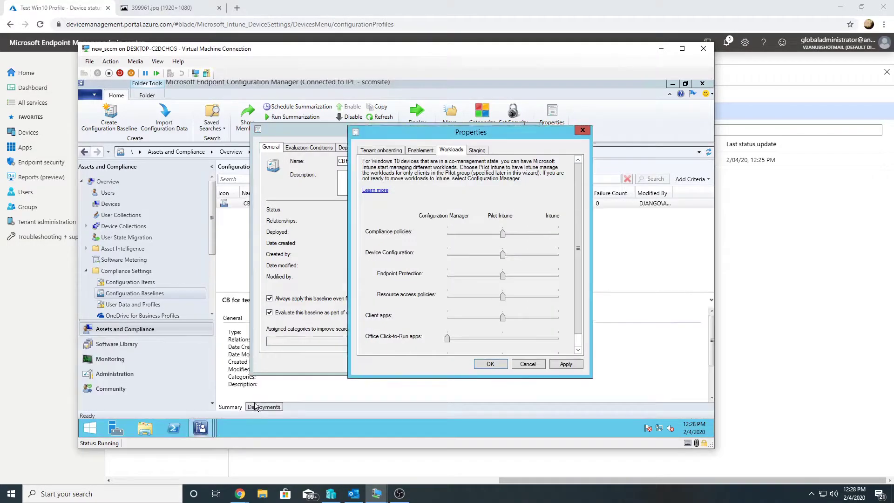
{"action": "left_click", "coordinate": [491, 365]}
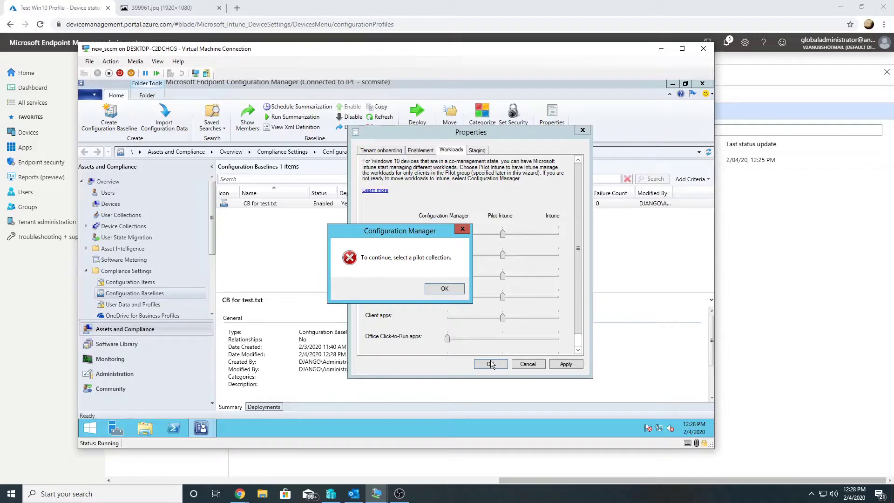
{"action": "left_click", "coordinate": [445, 288]}
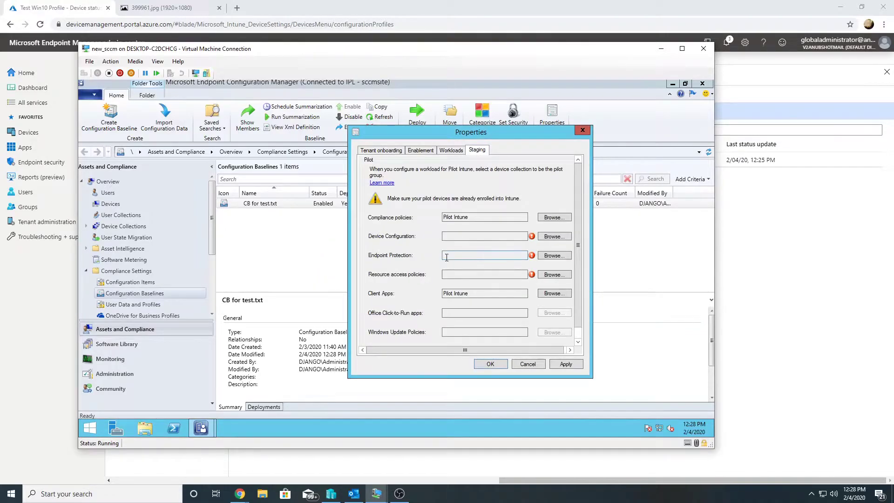
{"action": "left_click", "coordinate": [552, 237]}
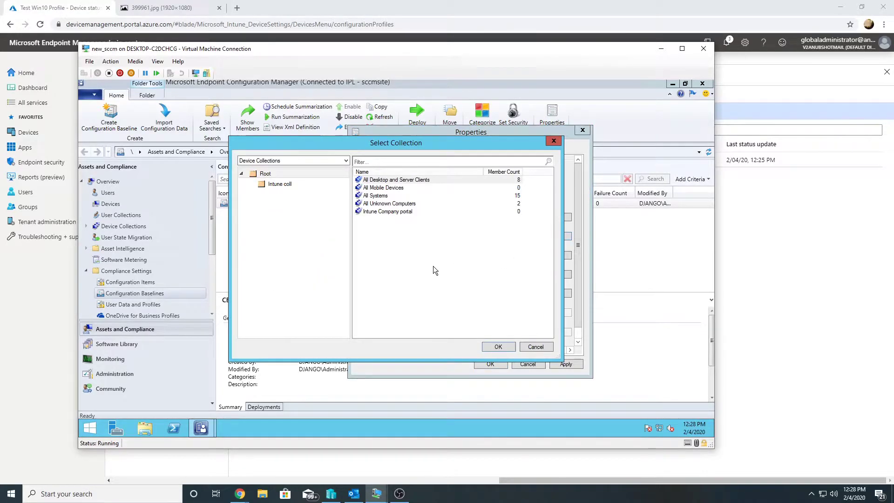
{"action": "left_click", "coordinate": [282, 185]}
{"action": "left_click", "coordinate": [387, 180]}
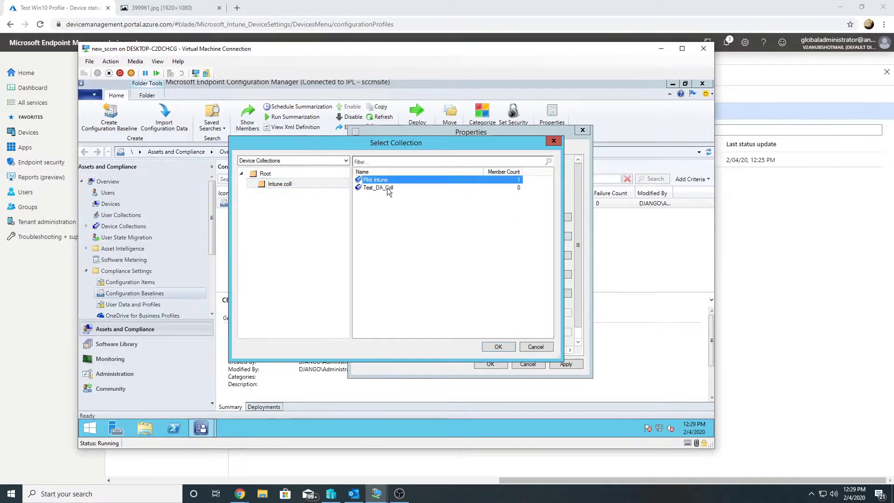
{"action": "left_click", "coordinate": [498, 347]}
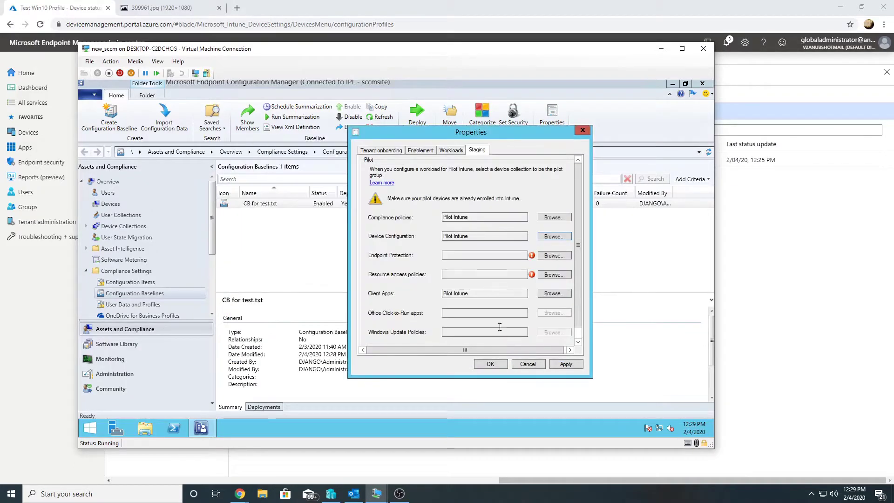
Set the pilot collection for both Endpoint Protection and Resource access policies to Pilot Intune.
{"action": "left_click", "coordinate": [552, 255]}
{"action": "left_click", "coordinate": [282, 185]}
{"action": "left_click", "coordinate": [377, 180]}
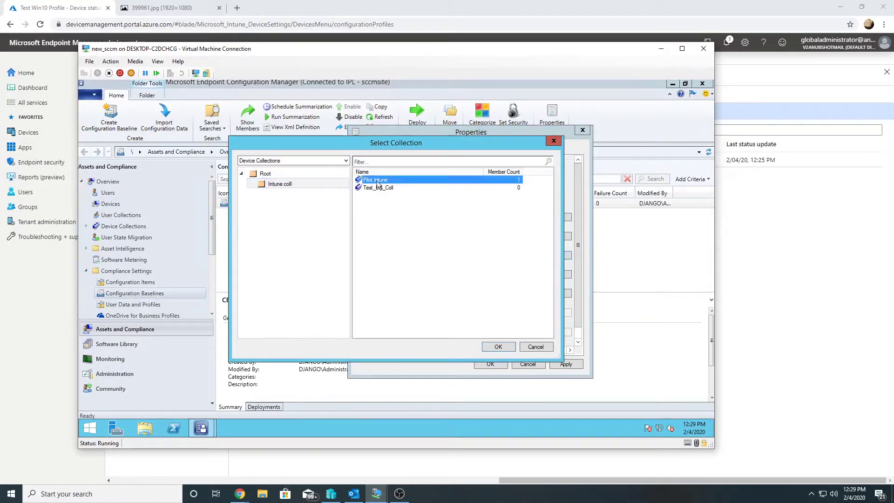
{"action": "left_click", "coordinate": [498, 347]}
{"action": "left_click", "coordinate": [551, 277]}
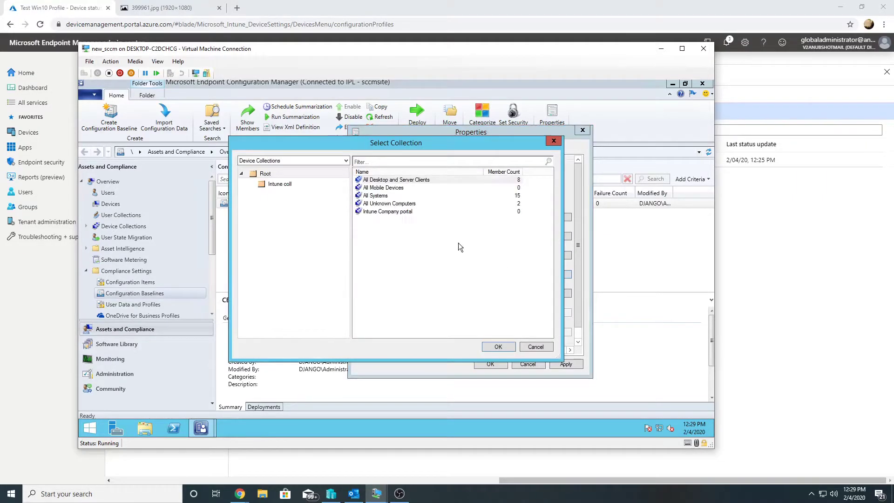
{"action": "left_click", "coordinate": [276, 186]}
{"action": "left_click", "coordinate": [368, 180]}
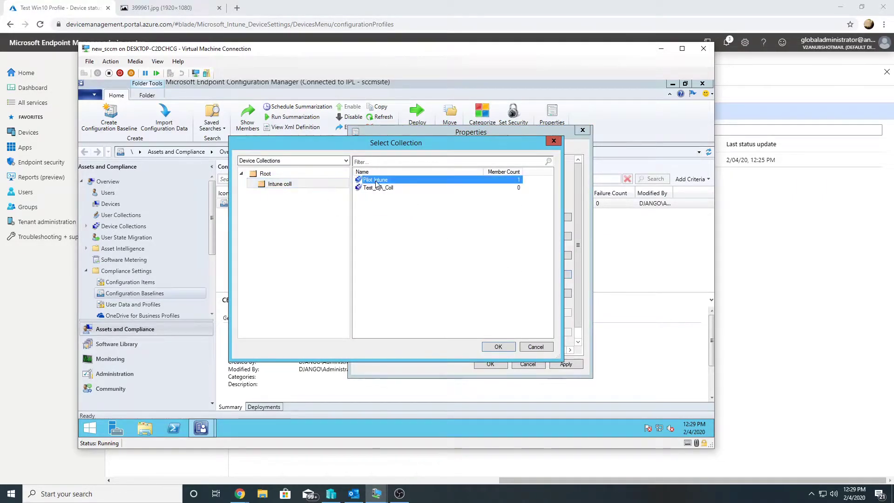
{"action": "left_click", "coordinate": [500, 346]}
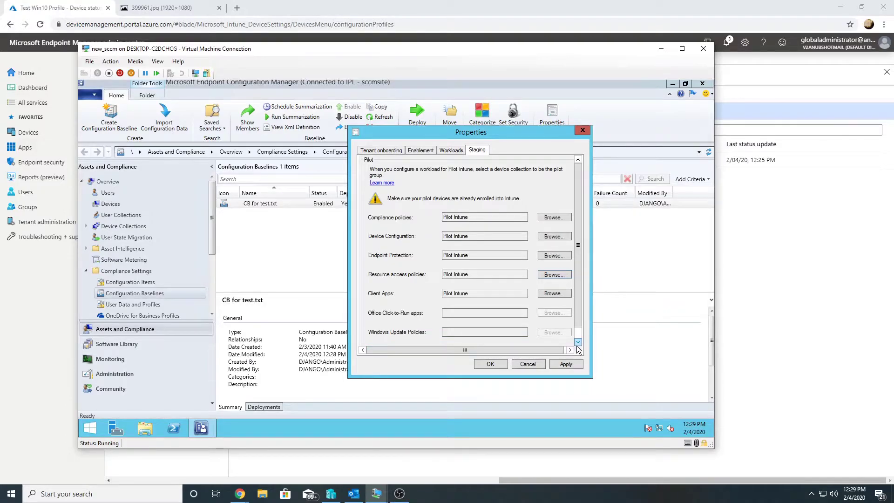
Apply the co-management workload and staging changes and close the properties.
{"action": "left_click", "coordinate": [566, 364]}
{"action": "left_click", "coordinate": [500, 364]}
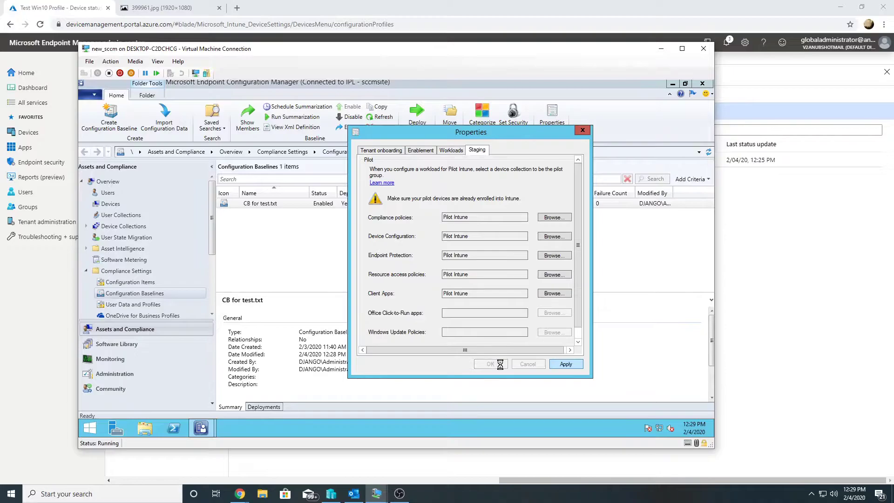
{"action": "left_click", "coordinate": [375, 494]}
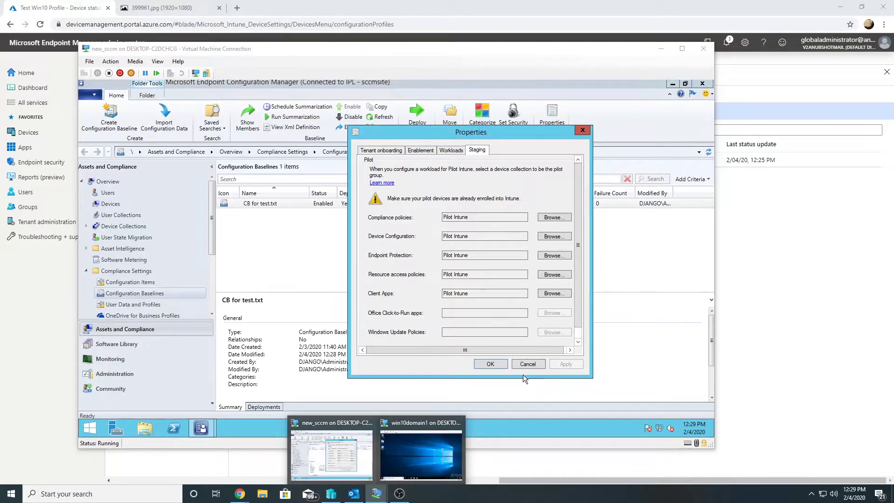
{"action": "left_click", "coordinate": [501, 366]}
{"action": "left_click", "coordinate": [498, 365]}
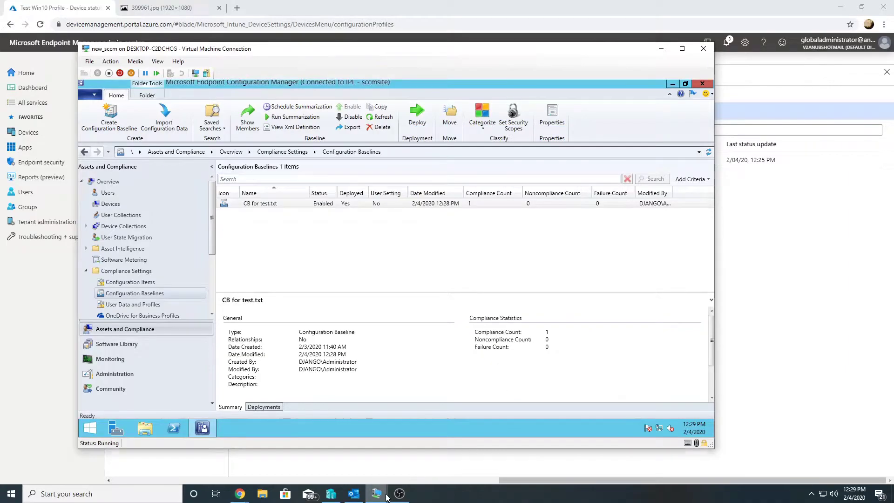
Switch to the win10domain1 virtual machine and examine the workload flags and provisioning entries in the CoManagementHandler log.
{"action": "left_click", "coordinate": [408, 461]}
{"action": "left_click", "coordinate": [365, 428]}
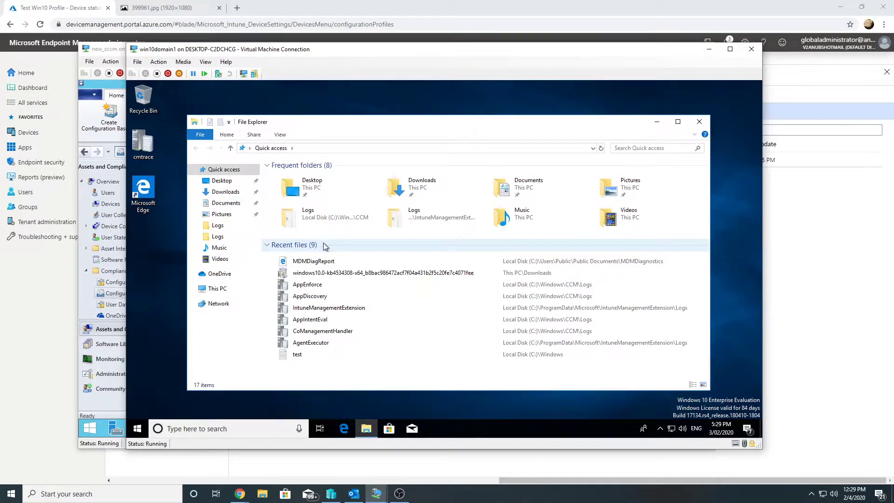
{"action": "double_click", "coordinate": [330, 331]}
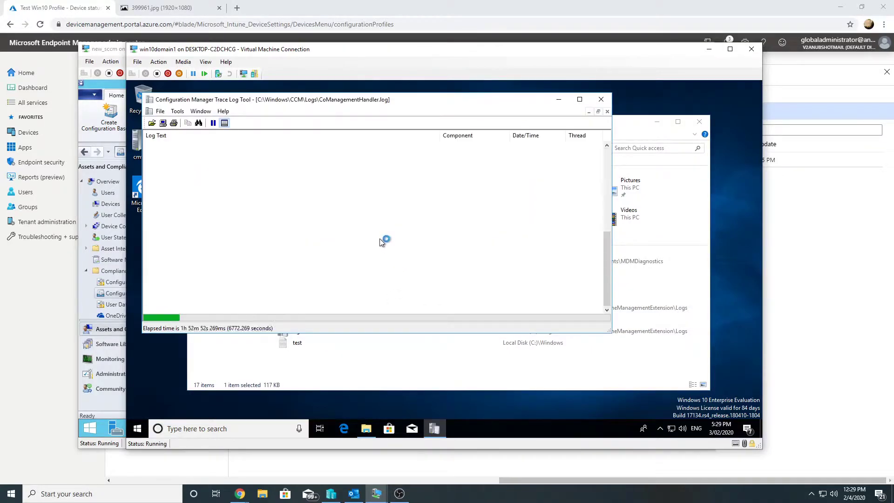
{"action": "left_click", "coordinate": [354, 233]}
{"action": "scroll", "coordinate": [317, 196], "scroll_direction": "down", "scroll_amount": 3}
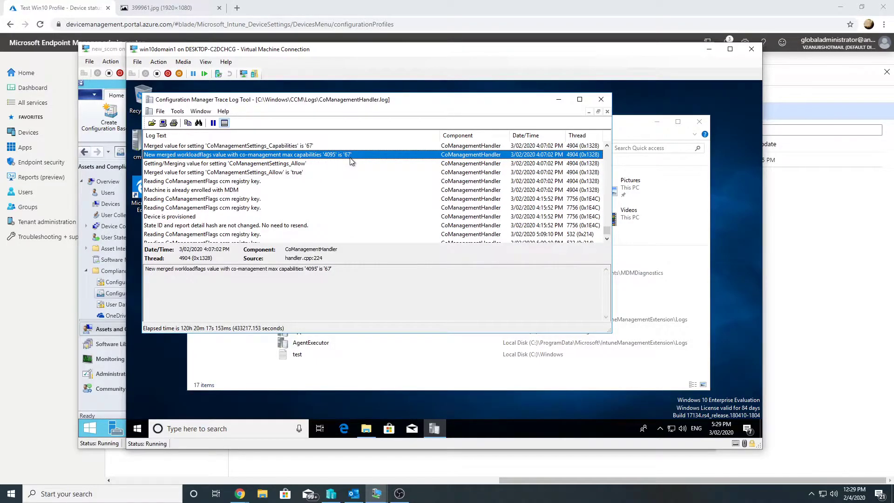
{"action": "scroll", "coordinate": [351, 186], "scroll_direction": "down", "scroll_amount": 1}
{"action": "left_click", "coordinate": [292, 226]}
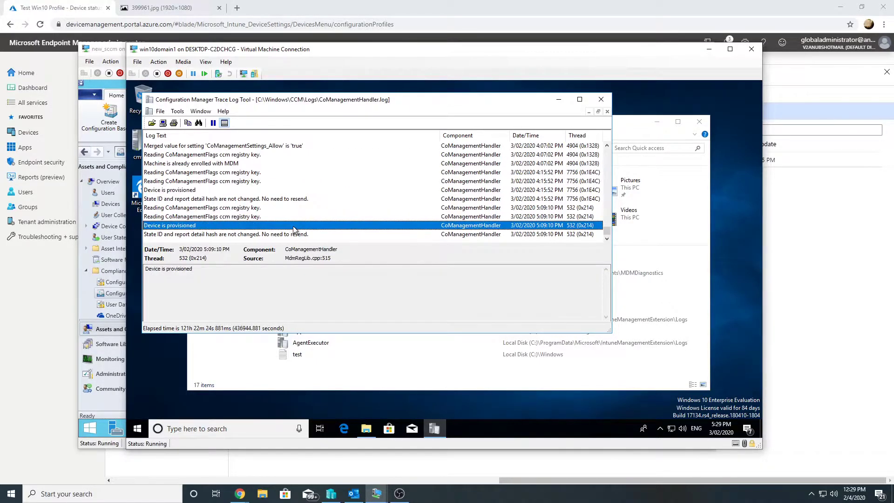
Open the Configuration Manager client properties from the virtual machine's Control Panel.
{"action": "left_click", "coordinate": [137, 428]}
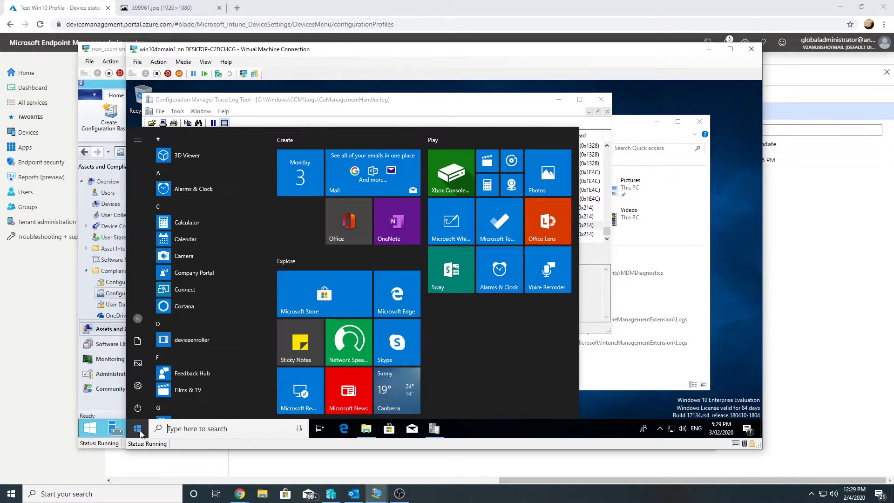
{"action": "left_click", "coordinate": [198, 420]}
{"action": "type", "text": "control"}
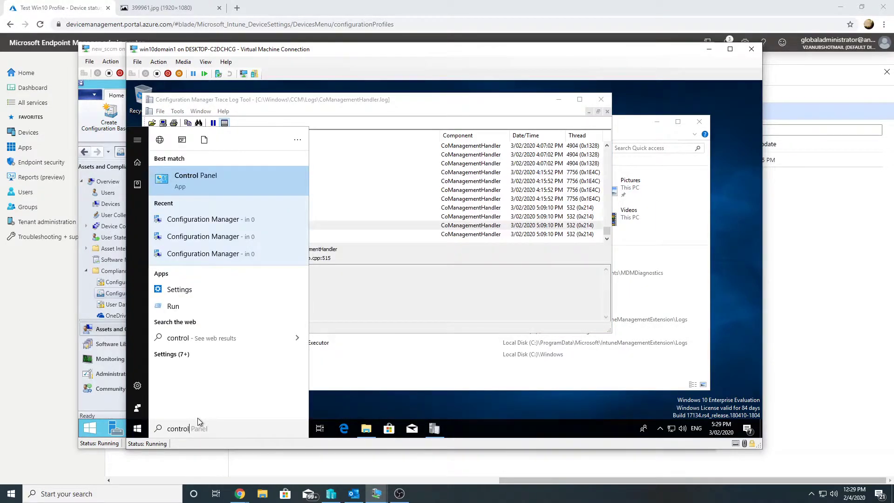
{"action": "key", "text": "Return"}
{"action": "left_click", "coordinate": [370, 215]}
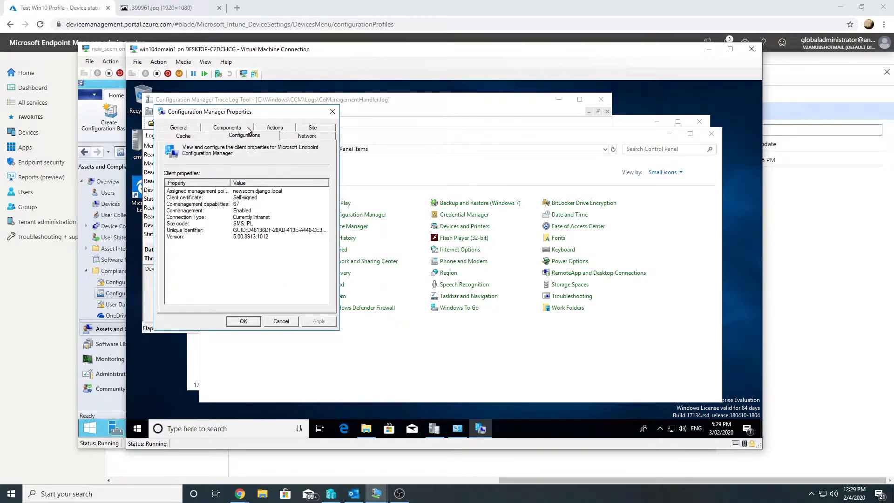
Run the Machine Policy Retrieval & Evaluation Cycle on the client, and close the client properties and Control Panel.
{"action": "left_click", "coordinate": [272, 136]}
{"action": "left_click", "coordinate": [231, 214]}
{"action": "left_click", "coordinate": [300, 300]}
{"action": "left_click", "coordinate": [515, 288]}
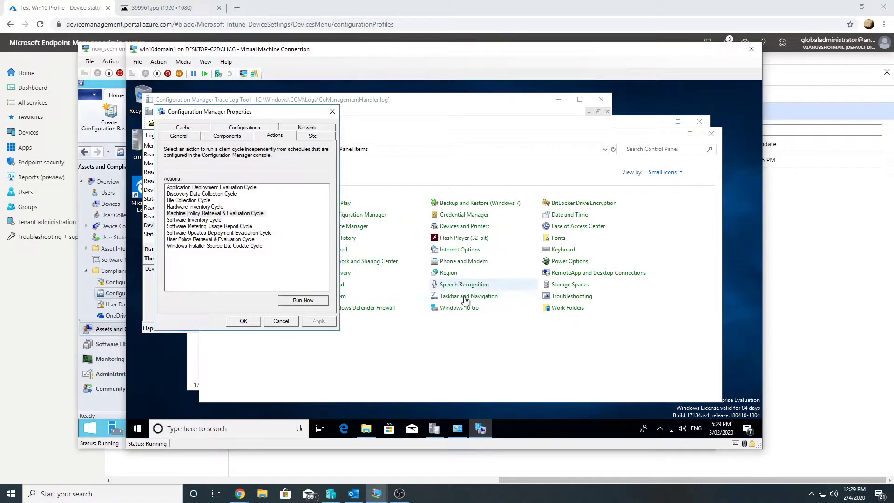
{"action": "left_click", "coordinate": [245, 321]}
{"action": "left_click", "coordinate": [711, 133]}
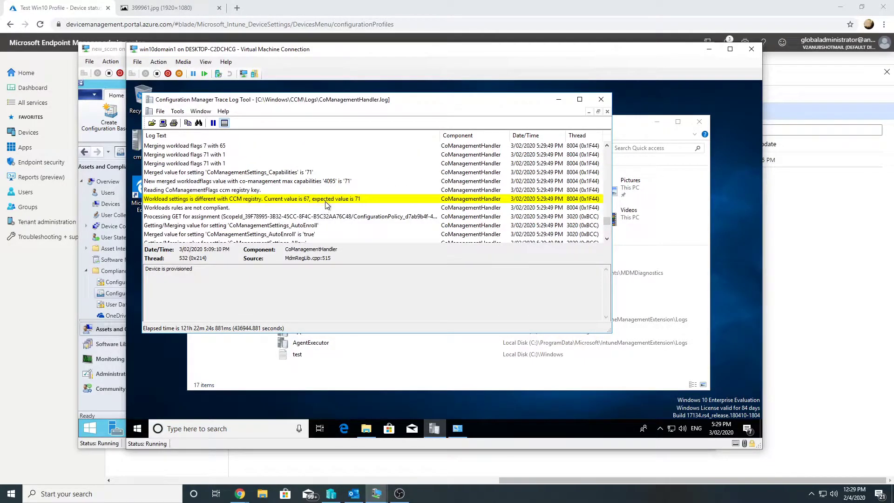
Examine the new workload flag entries in CoManagementHandler.log, and close the log viewer and File Explorer.
{"action": "left_click", "coordinate": [325, 200]}
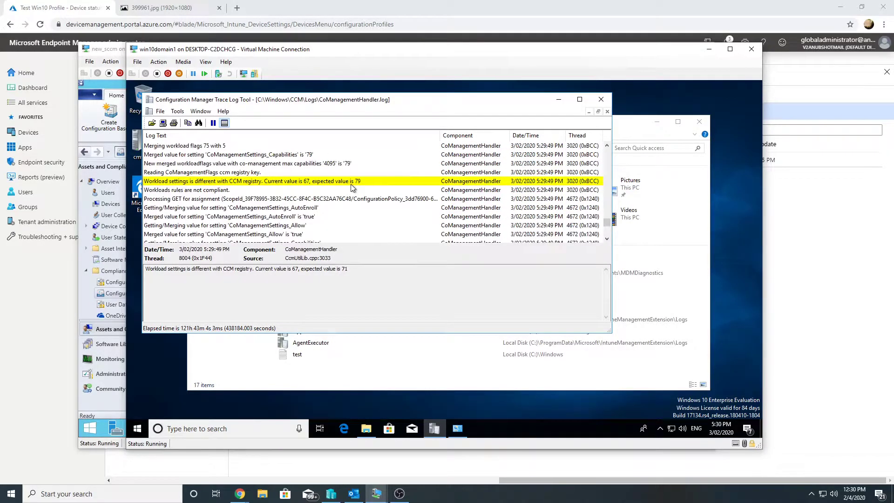
{"action": "left_click", "coordinate": [365, 177]}
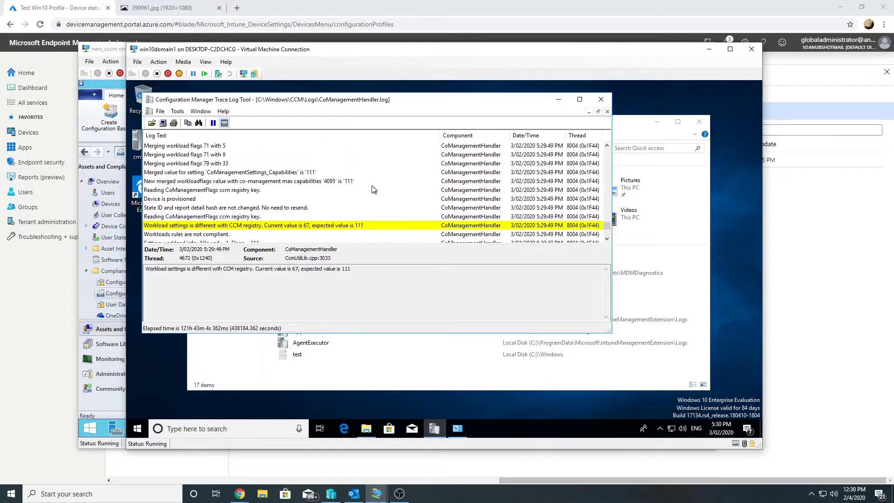
{"action": "scroll", "coordinate": [372, 187], "scroll_direction": "up", "scroll_amount": 3}
{"action": "scroll", "coordinate": [372, 186], "scroll_direction": "down", "scroll_amount": 8}
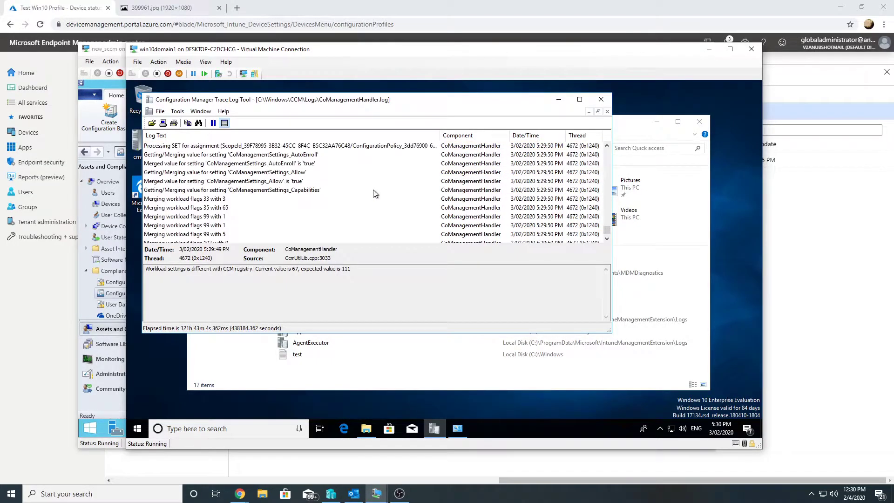
{"action": "left_click", "coordinate": [370, 189]}
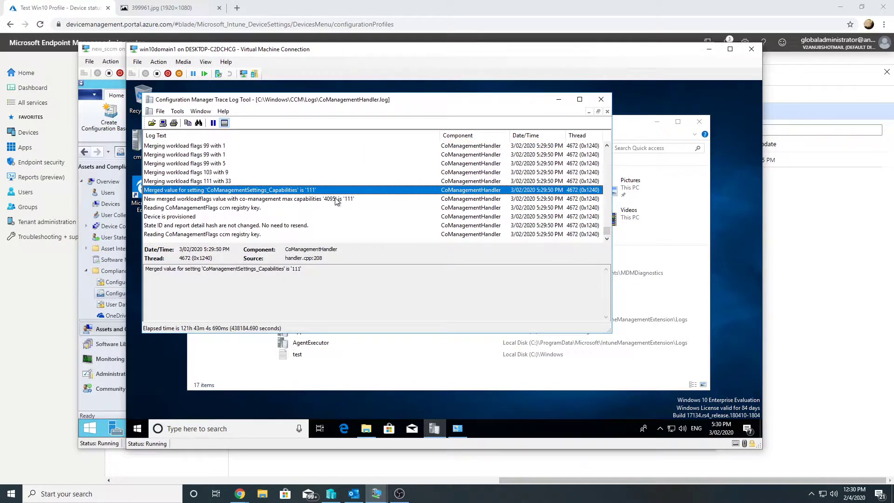
{"action": "left_click", "coordinate": [336, 199]}
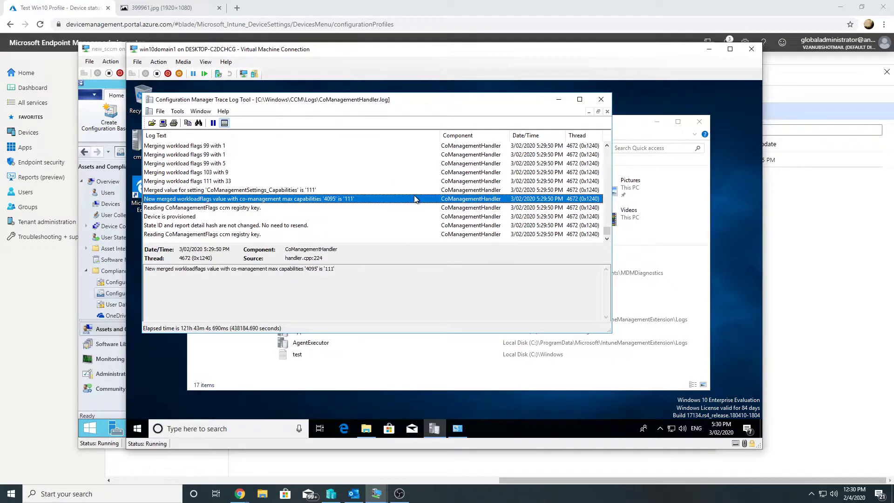
{"action": "left_click", "coordinate": [601, 99]}
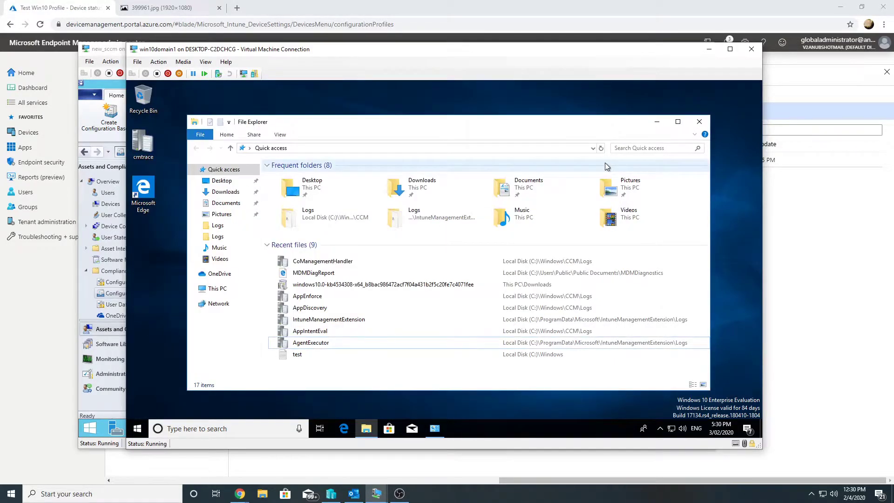
{"action": "left_click", "coordinate": [699, 122]}
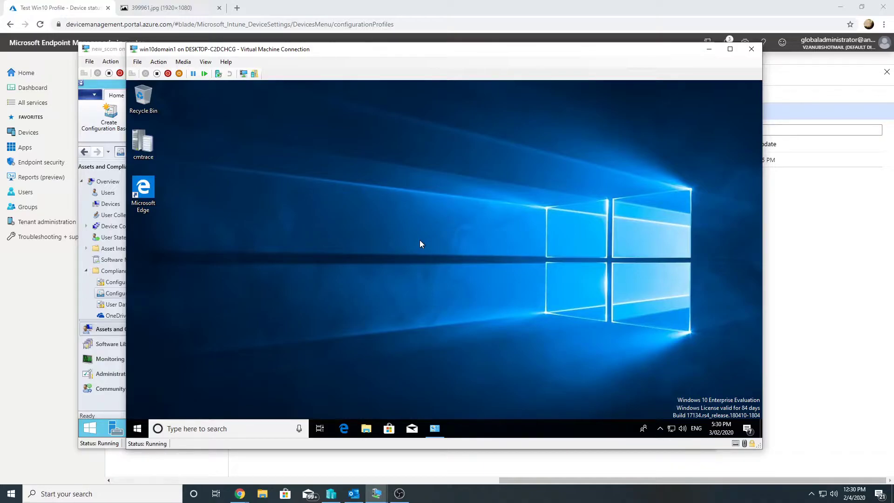
Minimize the virtual machines and review the Intune managed workloads on the WIN10DOM overview in the Endpoint Manager admin center.
{"action": "left_click", "coordinate": [709, 48]}
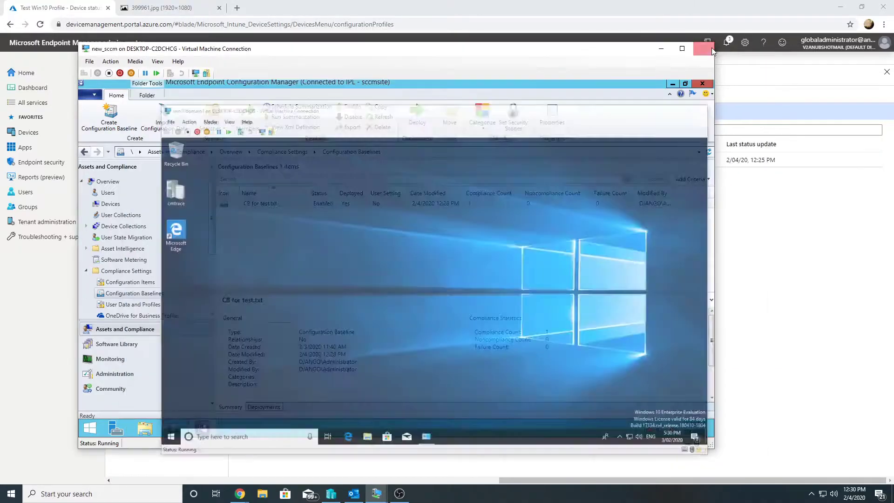
{"action": "left_click", "coordinate": [671, 49]}
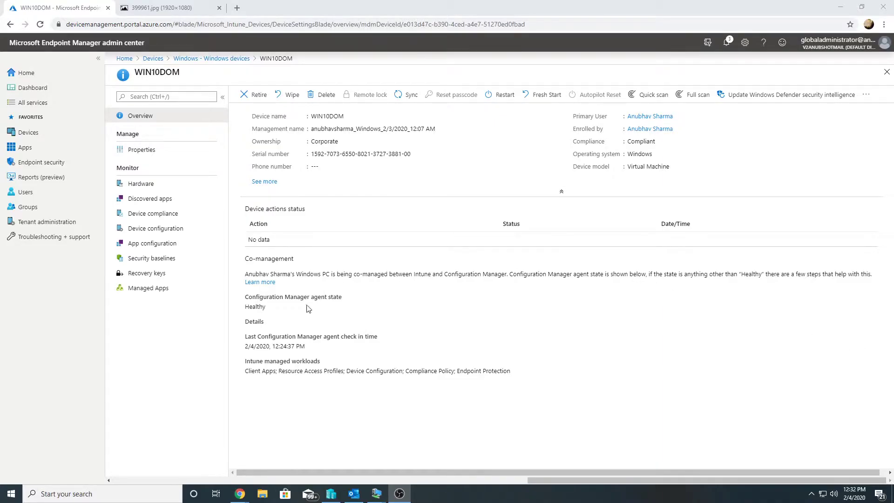
{"action": "left_click_drag", "start_coordinate": [246, 371], "coordinate": [265, 372]}
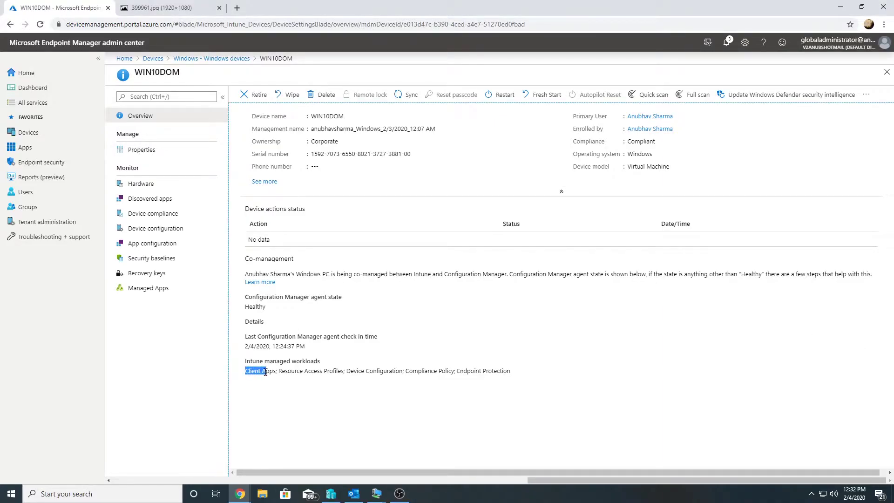
{"action": "left_click_drag", "start_coordinate": [412, 371], "coordinate": [446, 371]}
{"action": "left_click_drag", "start_coordinate": [251, 371], "coordinate": [394, 372]}
{"action": "left_click_drag", "start_coordinate": [457, 371], "coordinate": [532, 372]}
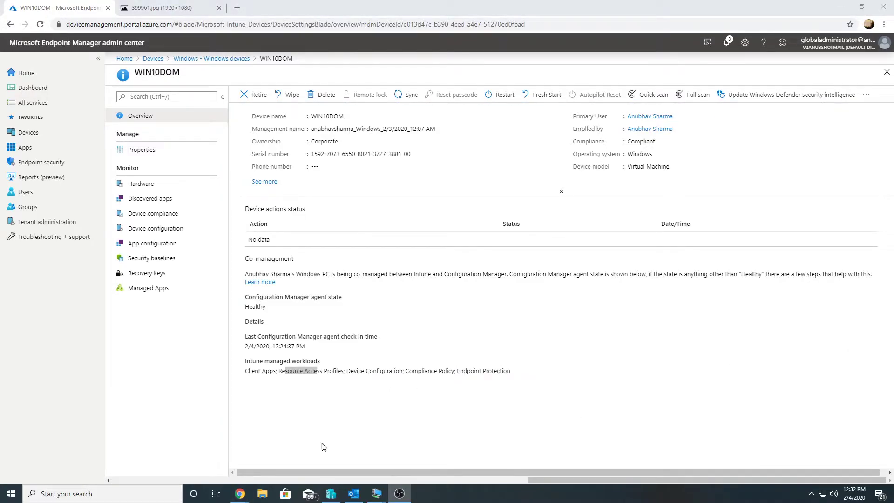
{"action": "mouse_move", "coordinate": [239, 493]}
{"action": "left_click", "coordinate": [282, 445]}
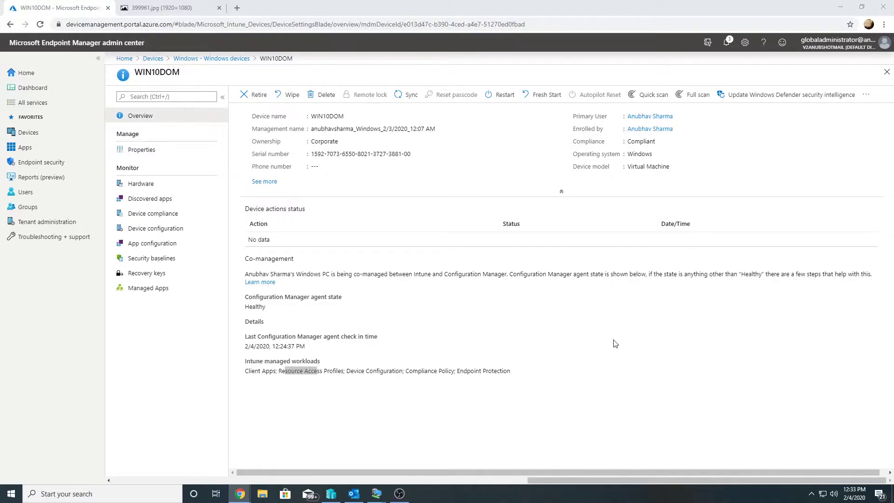
{"action": "left_click_drag", "start_coordinate": [470, 371], "coordinate": [509, 372]}
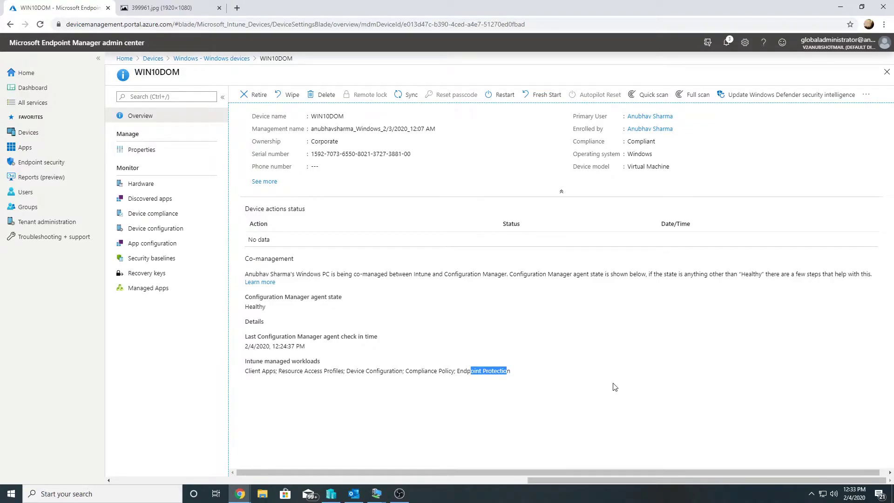
{"action": "left_click", "coordinate": [400, 492]}
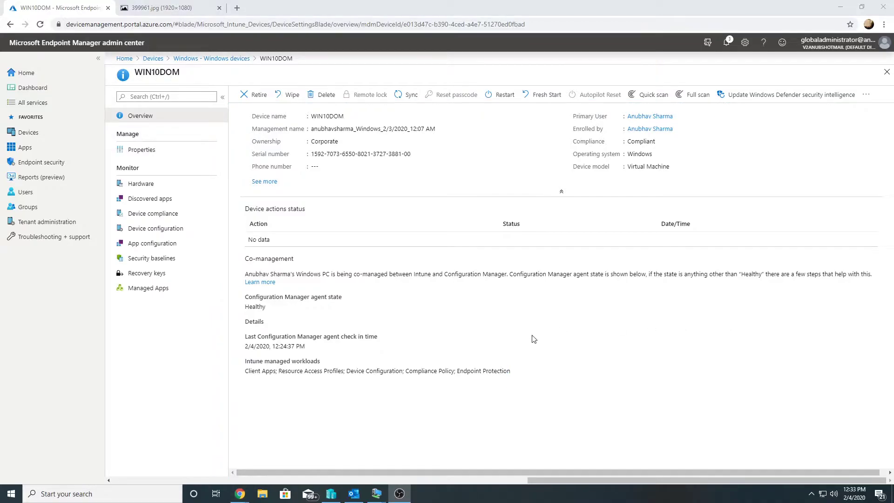
Sync the WIN10DOM device and check the Test Win10 Profile setting states in its device configuration, closing the wallpaper image page.
{"action": "left_click", "coordinate": [406, 94]}
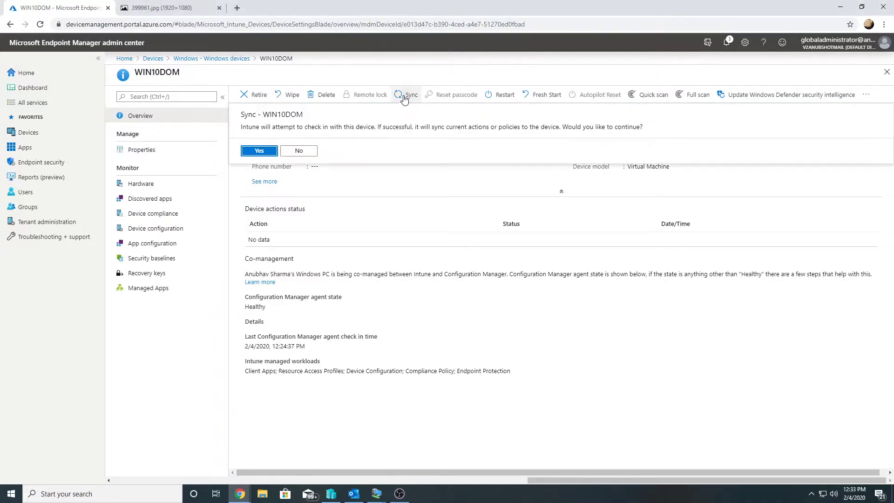
{"action": "left_click", "coordinate": [256, 155]}
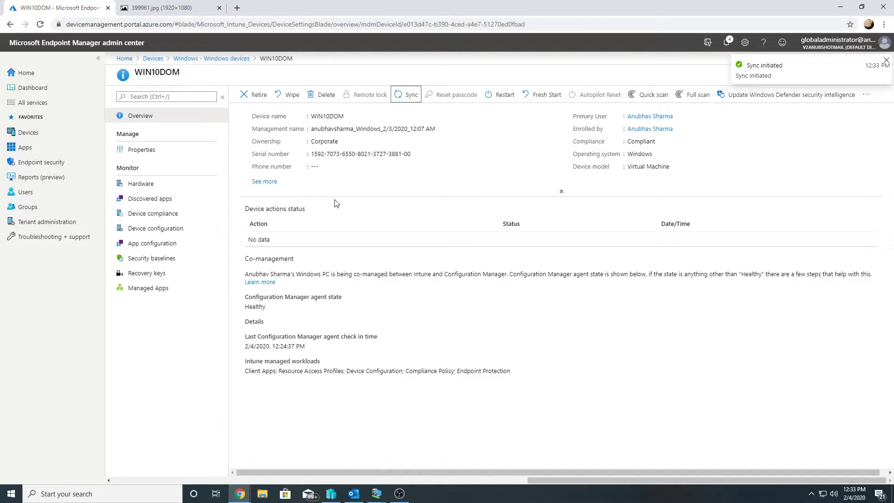
{"action": "left_click", "coordinate": [158, 230]}
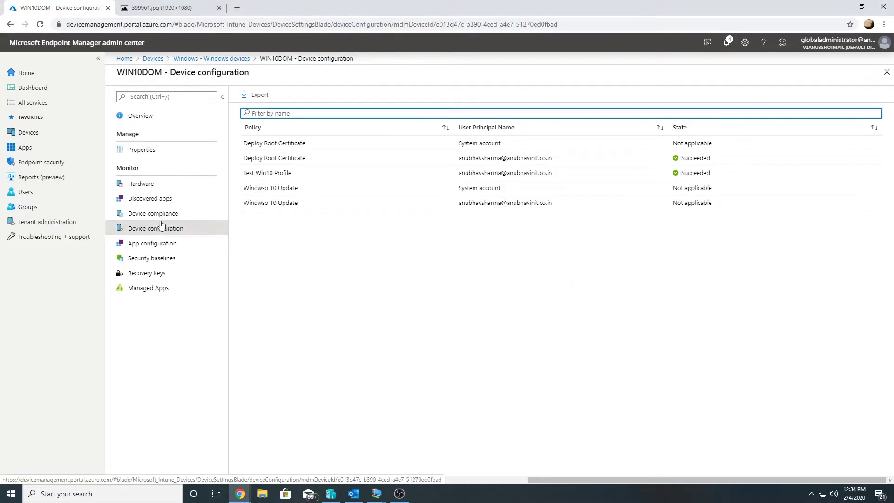
{"action": "left_click", "coordinate": [274, 175]}
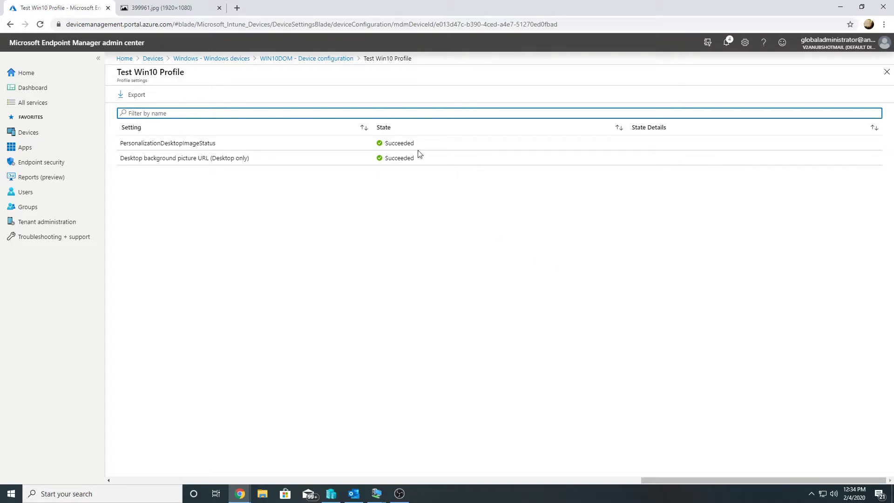
{"action": "left_click", "coordinate": [220, 8]}
Switch to the win10domain1 virtual machine, look through its Display settings from the desktop, and close Settings.
{"action": "key", "text": "alt+Tab"}
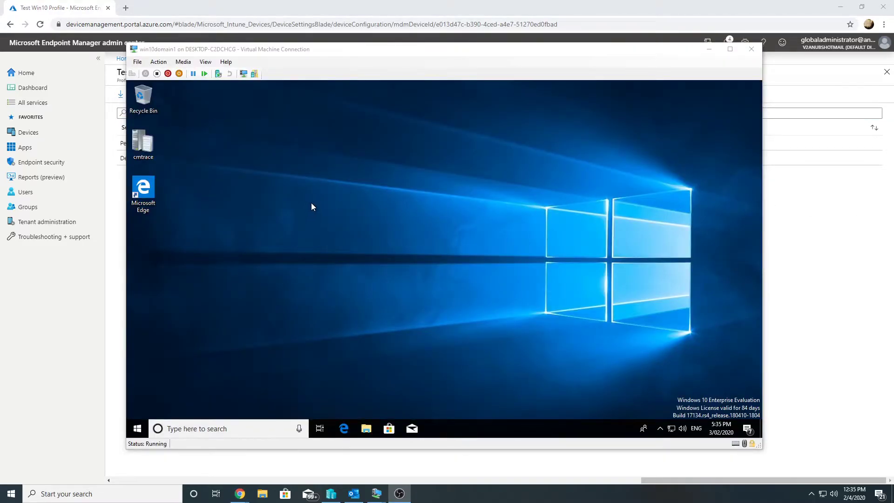
{"action": "right_click", "coordinate": [255, 138]}
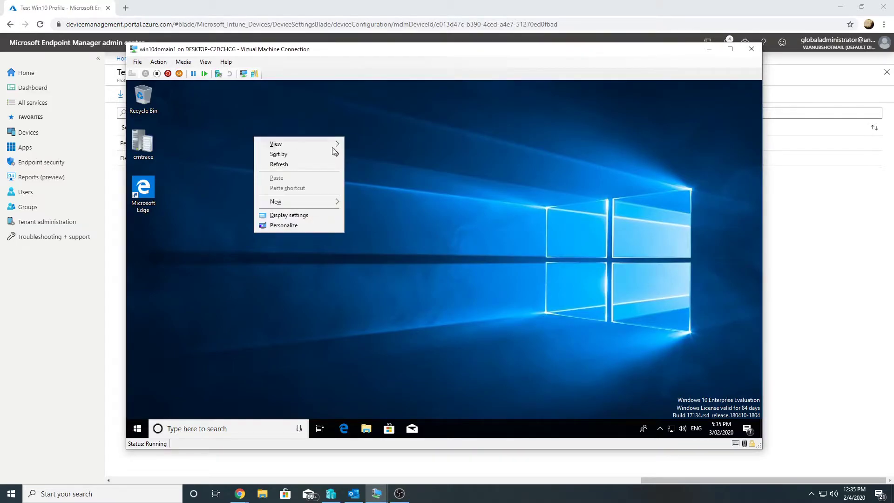
{"action": "left_click", "coordinate": [505, 168]}
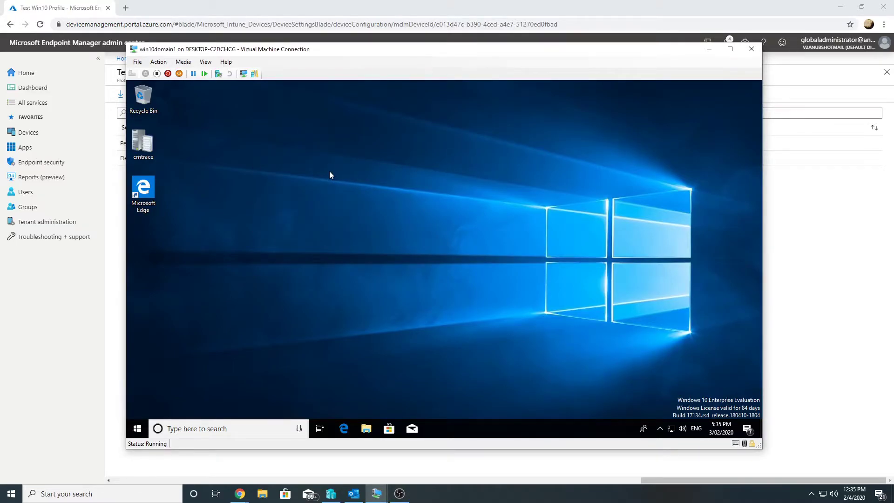
{"action": "right_click", "coordinate": [305, 161]}
{"action": "left_click", "coordinate": [335, 239]}
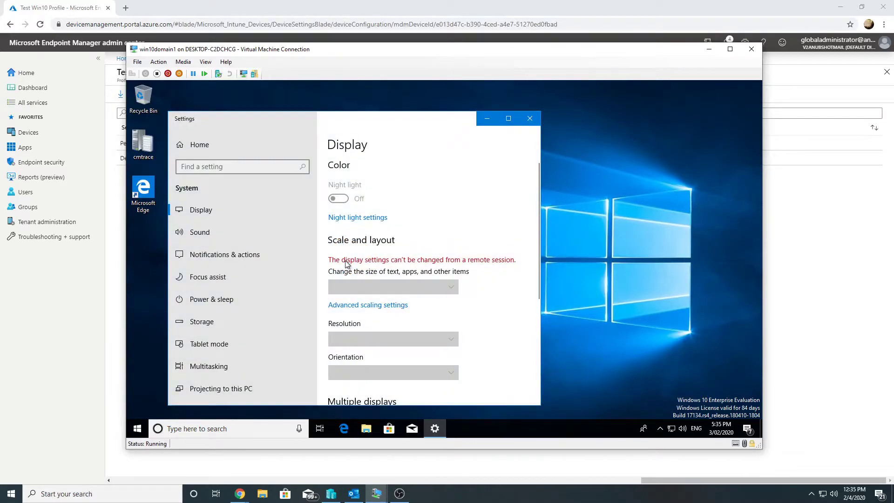
{"action": "scroll", "coordinate": [496, 265], "scroll_direction": "down", "scroll_amount": 1}
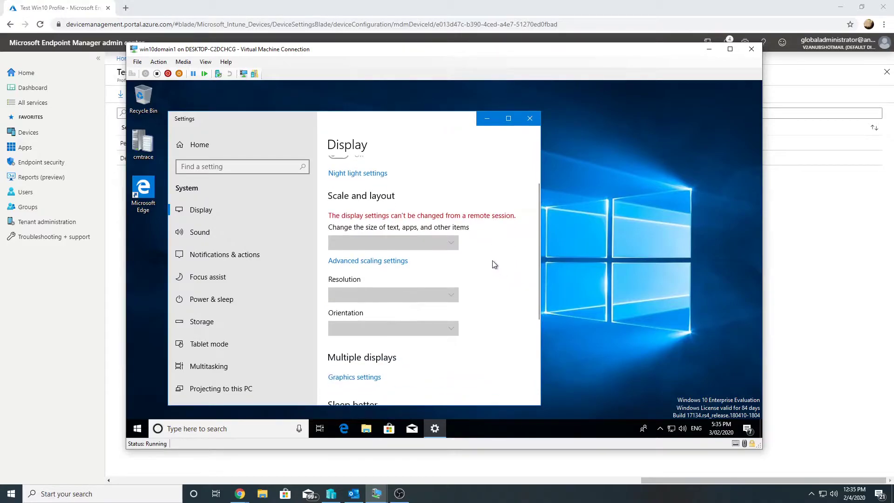
{"action": "scroll", "coordinate": [484, 261], "scroll_direction": "up", "scroll_amount": 1}
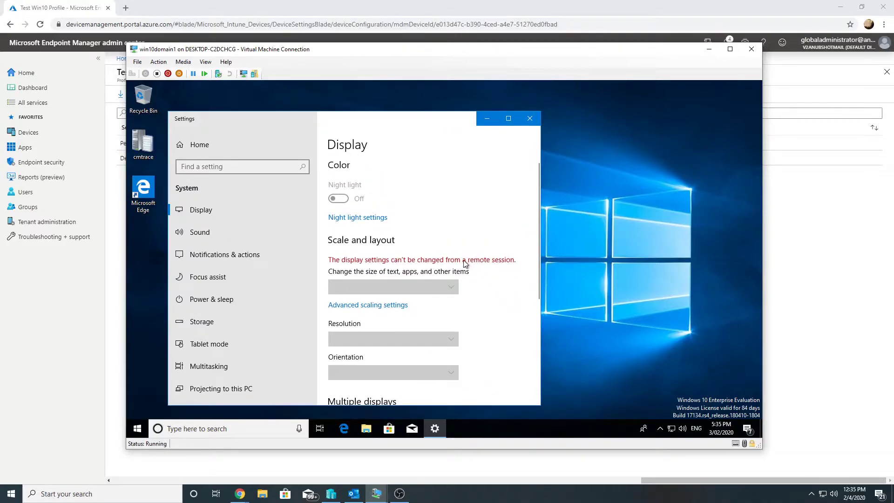
{"action": "scroll", "coordinate": [465, 261], "scroll_direction": "down", "scroll_amount": 5}
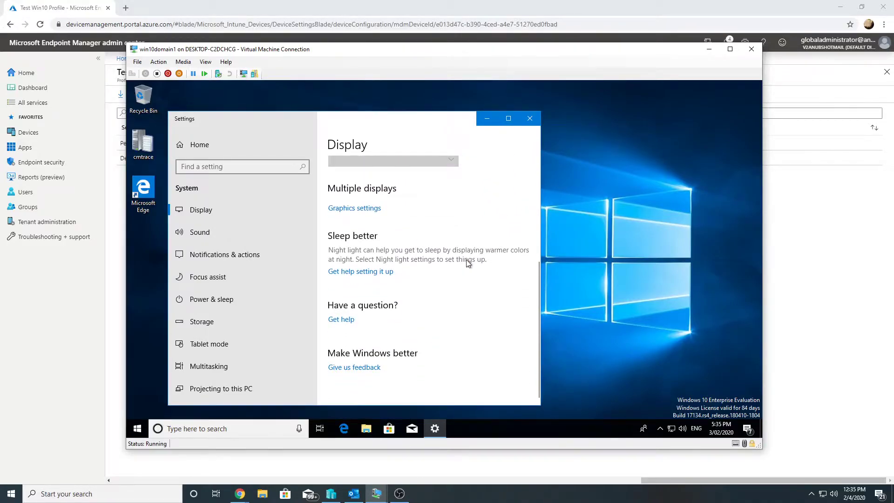
{"action": "scroll", "coordinate": [467, 263], "scroll_direction": "up", "scroll_amount": 5}
{"action": "left_click", "coordinate": [529, 119]}
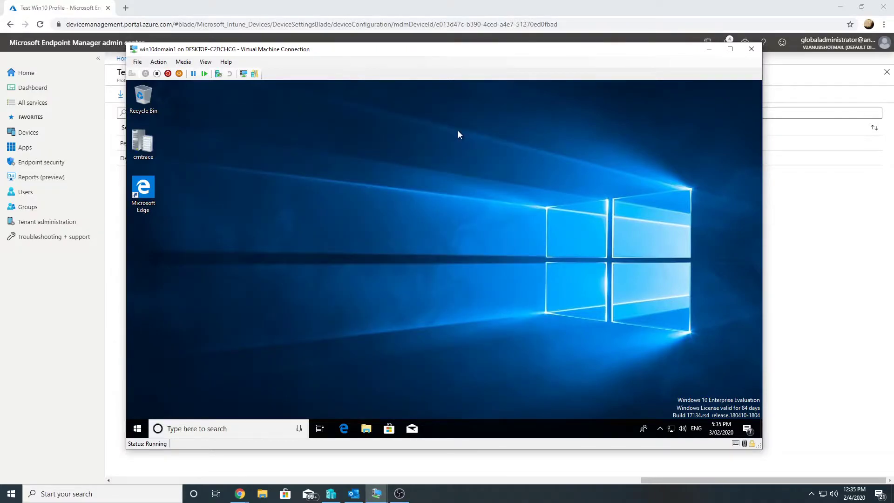
Examine the Background personalization settings from the virtual machine's desktop for options managed by the organization, and close Settings.
{"action": "right_click", "coordinate": [458, 132]}
{"action": "left_click", "coordinate": [487, 220]}
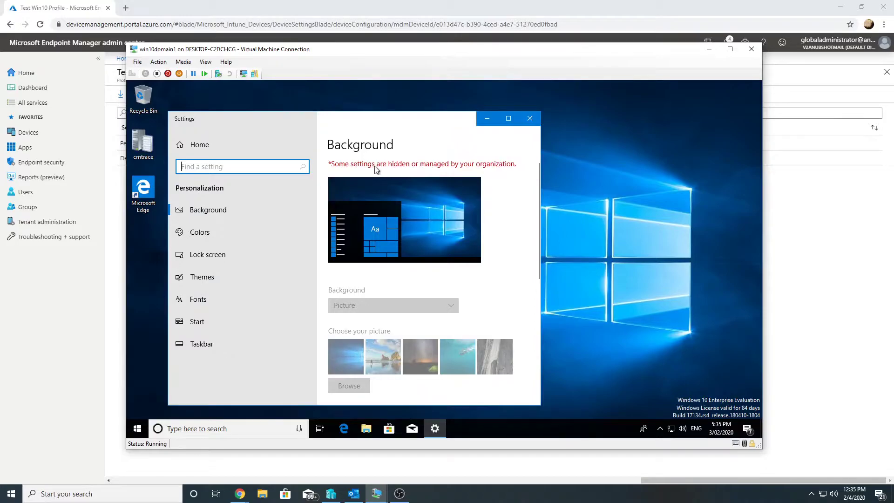
{"action": "scroll", "coordinate": [442, 169], "scroll_direction": "down", "scroll_amount": 3}
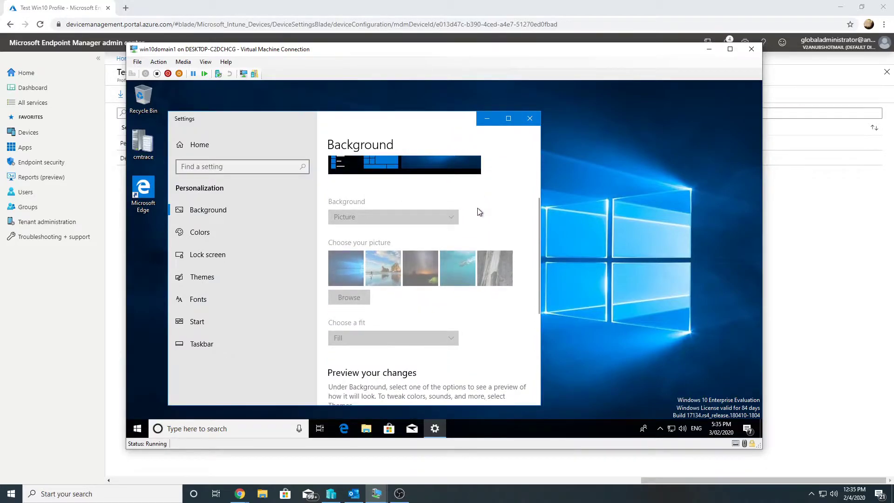
{"action": "scroll", "coordinate": [480, 212], "scroll_direction": "down", "scroll_amount": 3}
{"action": "scroll", "coordinate": [479, 217], "scroll_direction": "down", "scroll_amount": 3}
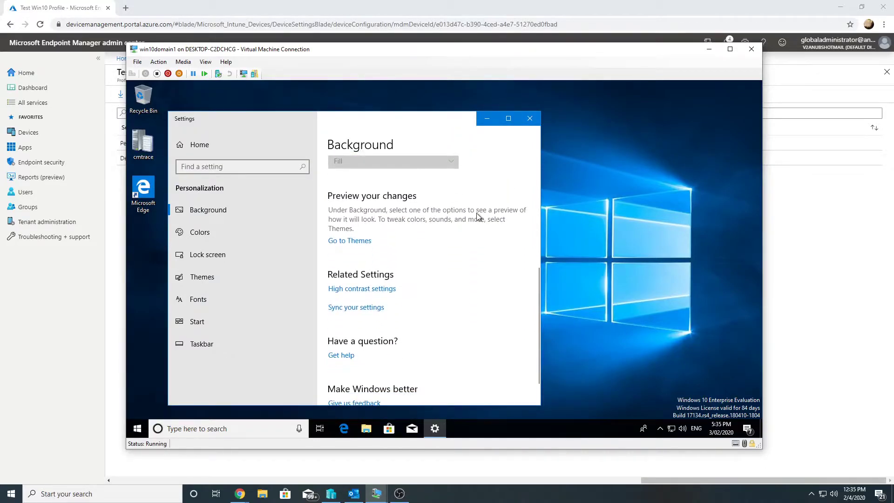
{"action": "scroll", "coordinate": [478, 216], "scroll_direction": "down", "scroll_amount": 1}
{"action": "scroll", "coordinate": [478, 217], "scroll_direction": "up", "scroll_amount": 7}
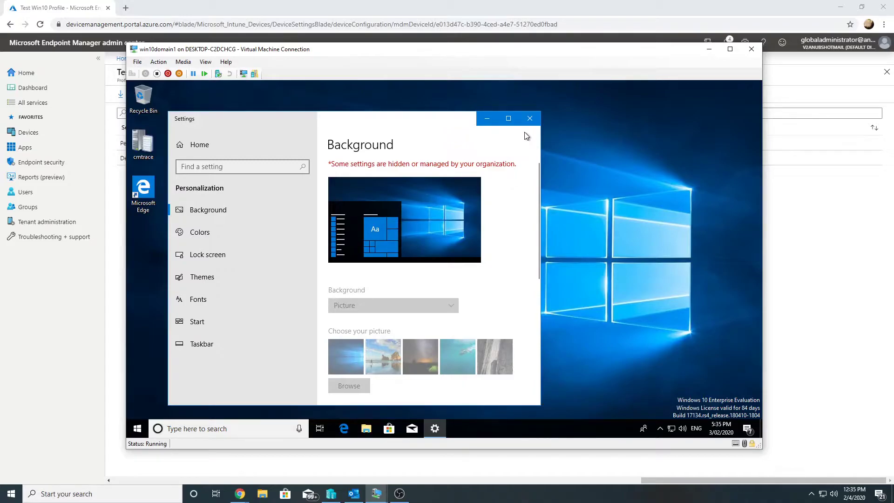
{"action": "left_click", "coordinate": [530, 119]}
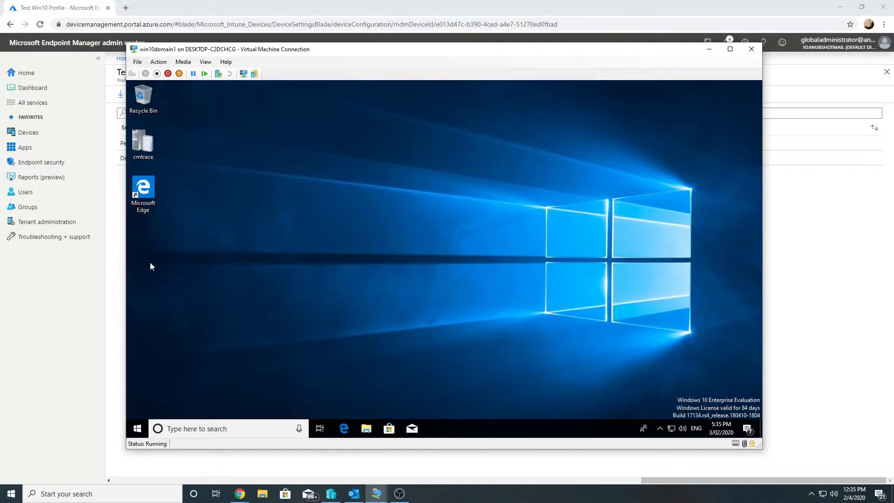
In the Endpoint Manager admin center, remove the Win 10 CoManaged group from the Test Win10 Profile assignments and save.
{"action": "left_click", "coordinate": [57, 318]}
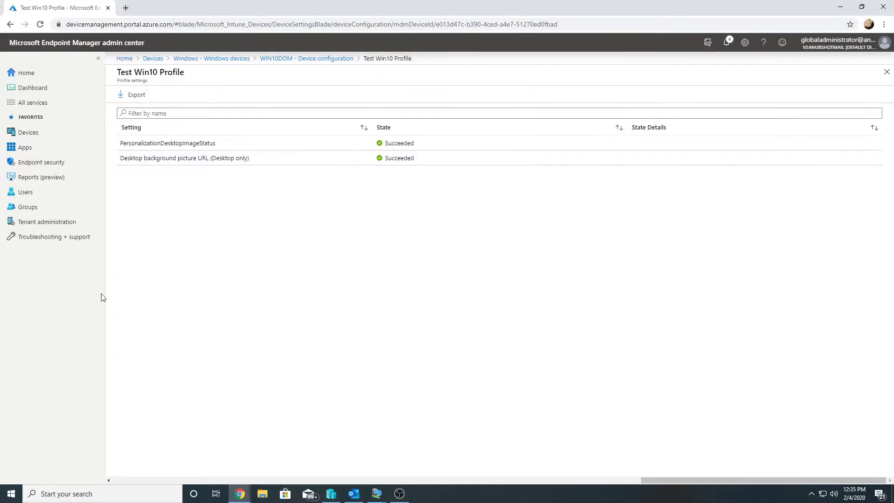
{"action": "left_click", "coordinate": [51, 140]}
{"action": "left_click", "coordinate": [148, 324]}
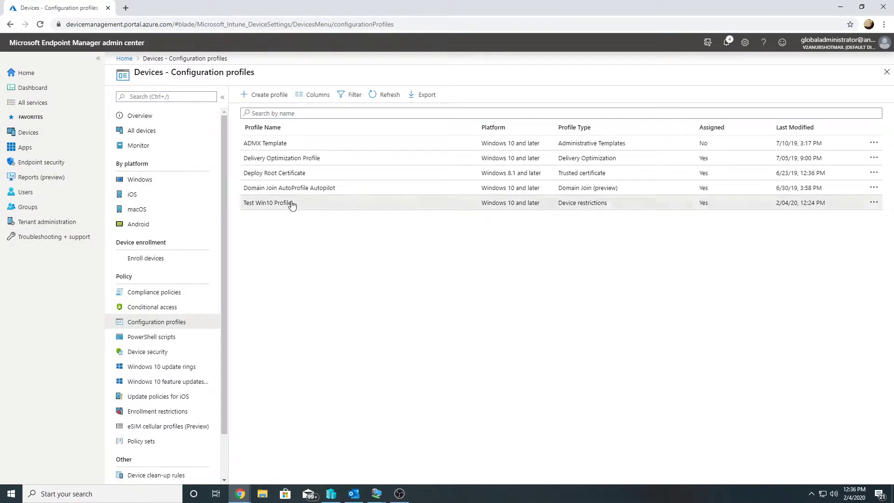
{"action": "left_click", "coordinate": [292, 204]}
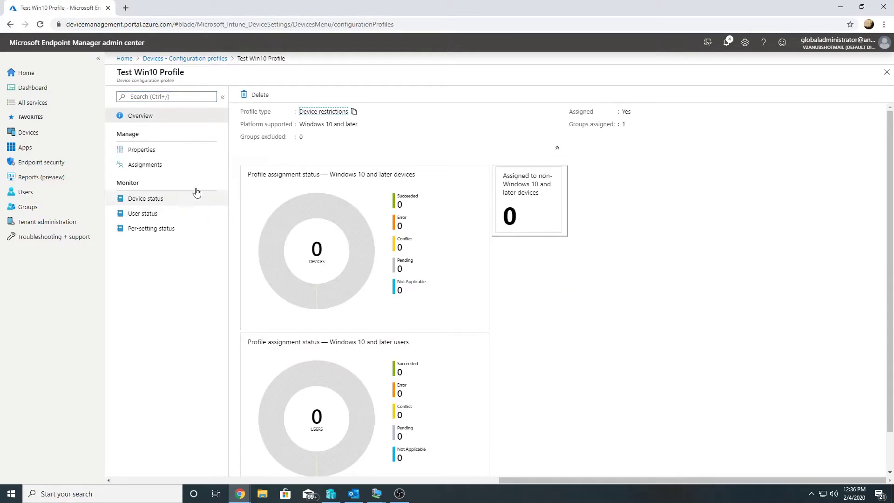
{"action": "left_click", "coordinate": [155, 164]}
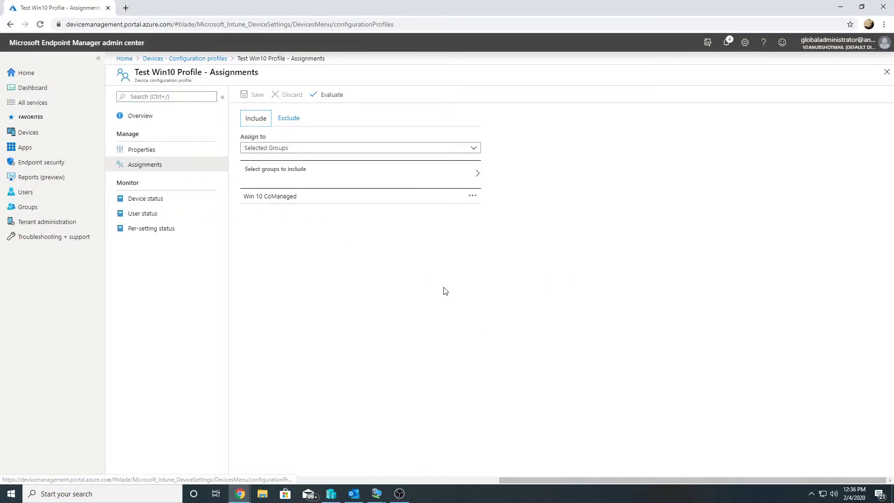
{"action": "left_click", "coordinate": [472, 196]}
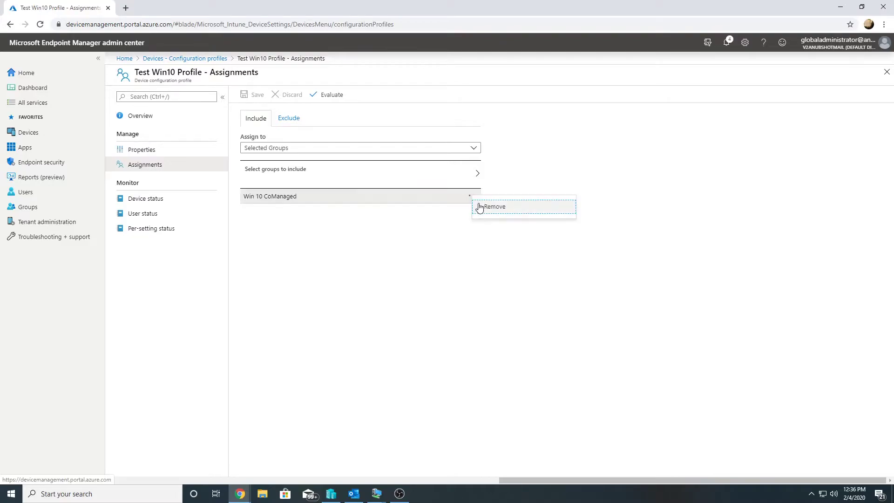
{"action": "left_click", "coordinate": [479, 207]}
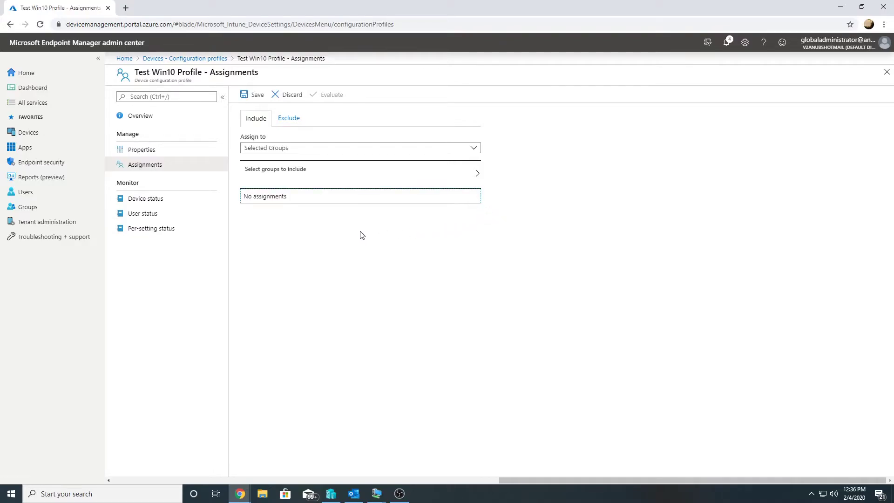
{"action": "left_click", "coordinate": [251, 95]}
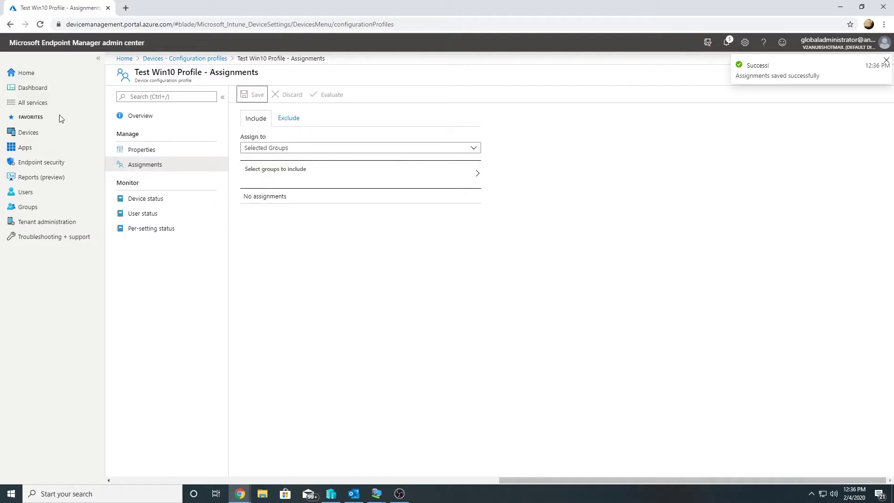
Sync the WIN10DOM Windows device with Intune from its overview and confirm the sync.
{"action": "left_click", "coordinate": [33, 133]}
{"action": "left_click", "coordinate": [160, 179]}
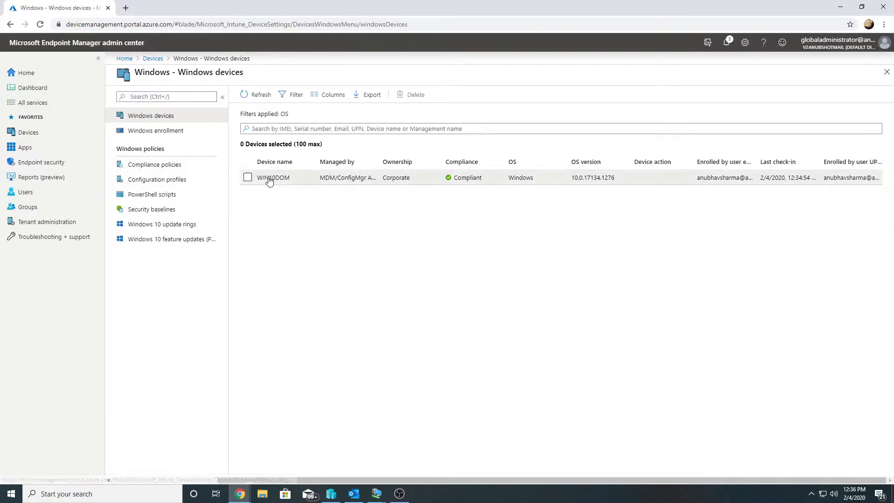
{"action": "left_click", "coordinate": [270, 180]}
{"action": "left_click", "coordinate": [410, 95]}
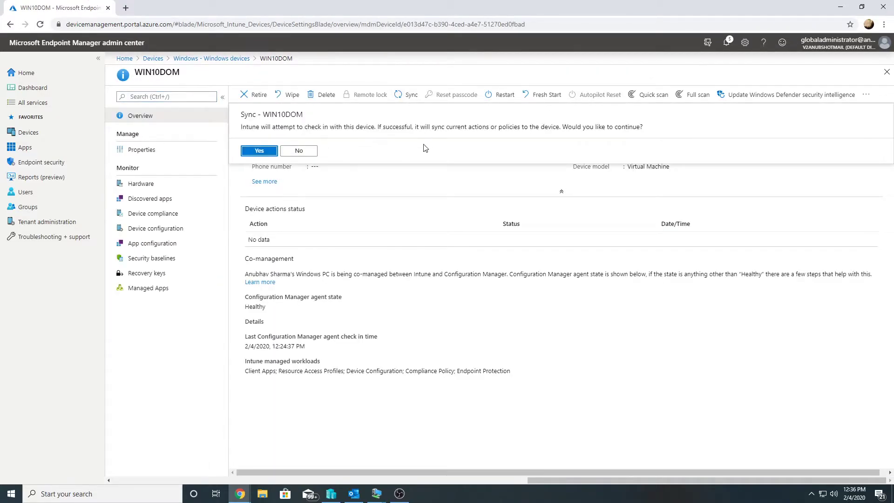
{"action": "left_click", "coordinate": [260, 151]}
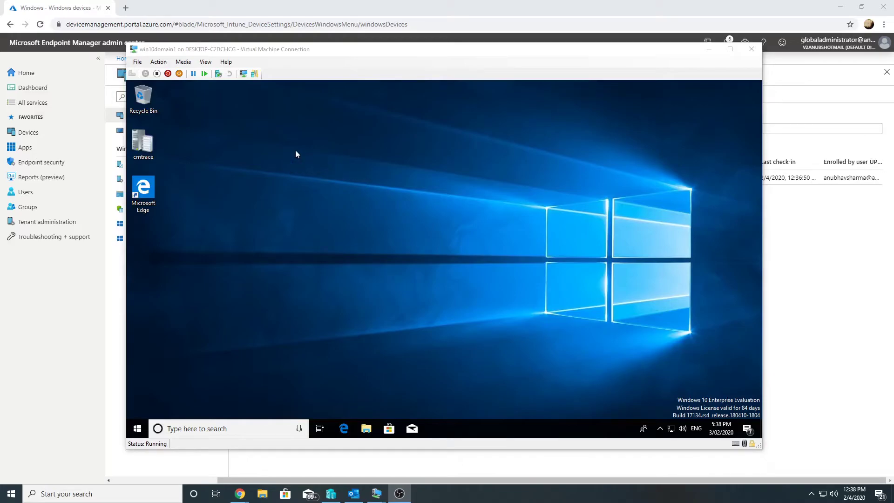
Review the policies listed in the device configuration of WIN10DOM in the Endpoint Manager admin center.
{"action": "left_click", "coordinate": [76, 304]}
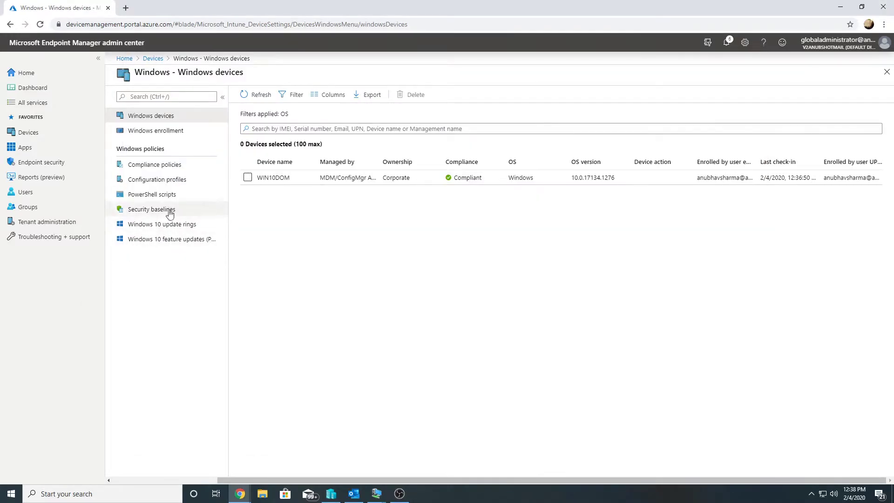
{"action": "left_click", "coordinate": [273, 177]}
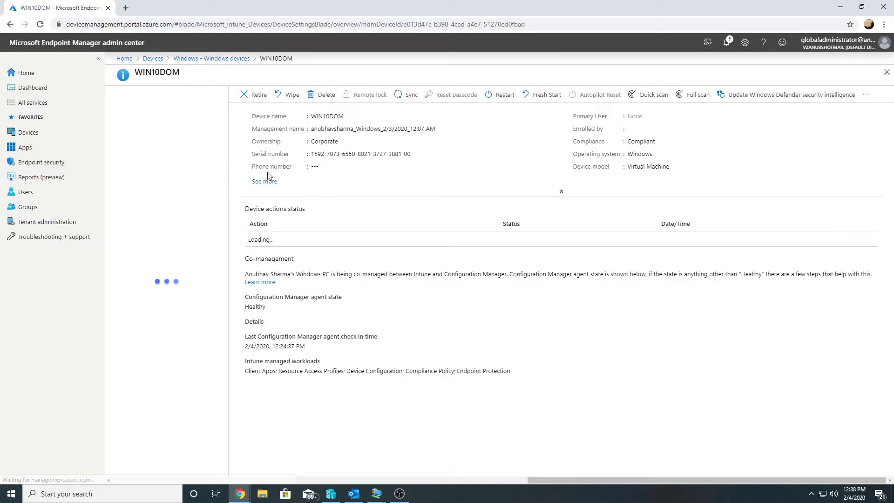
{"action": "left_click", "coordinate": [162, 229]}
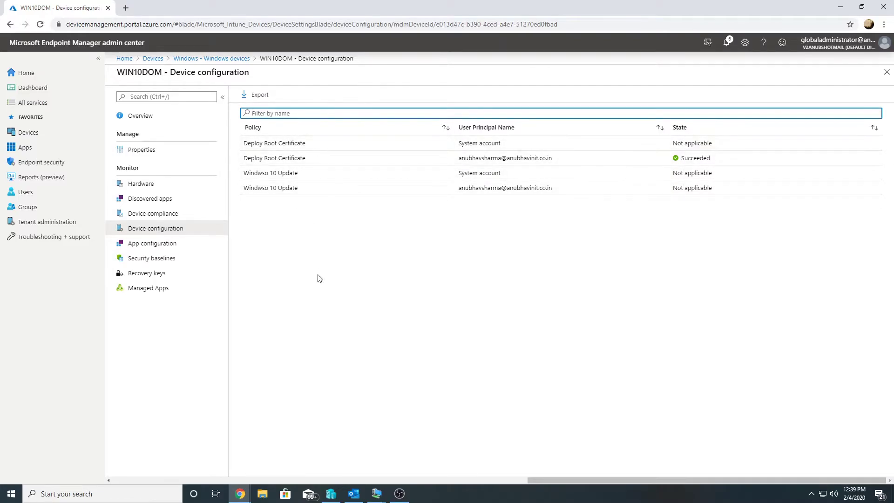
Switch to the win10domain1 virtual machine, recheck whether its desktop background options can be edited, and close Settings.
{"action": "mouse_move", "coordinate": [376, 492]}
{"action": "left_click", "coordinate": [419, 462]}
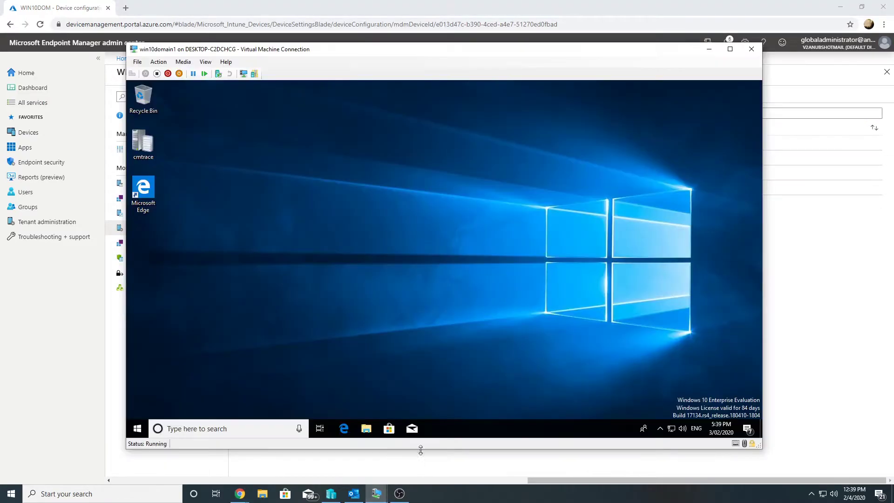
{"action": "right_click", "coordinate": [411, 170]}
{"action": "left_click", "coordinate": [454, 255]}
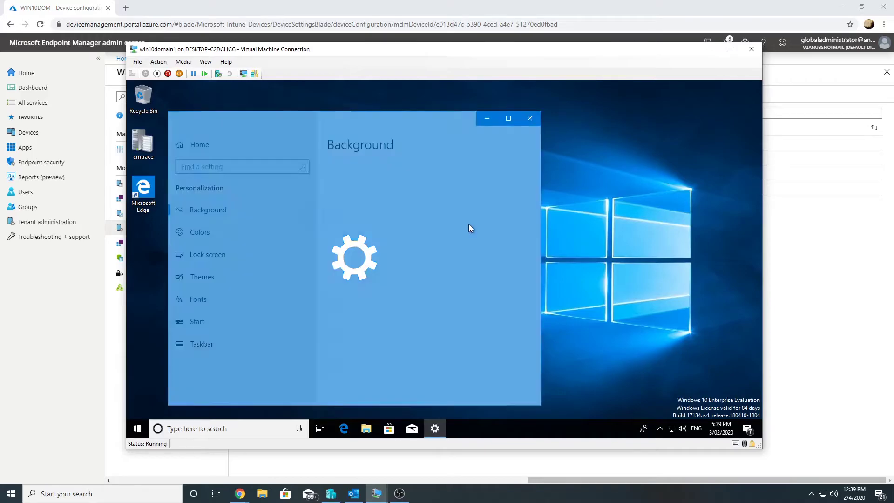
{"action": "scroll", "coordinate": [511, 258], "scroll_direction": "down", "scroll_amount": 3}
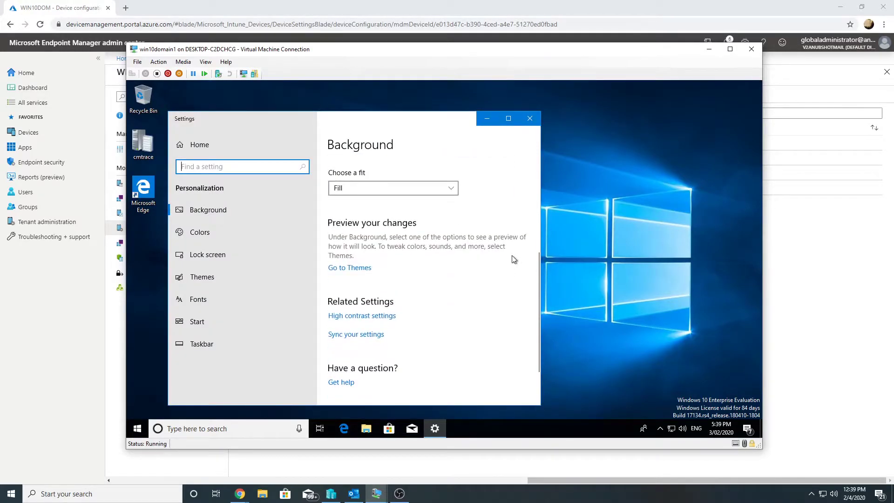
{"action": "scroll", "coordinate": [509, 258], "scroll_direction": "up", "scroll_amount": 3}
{"action": "left_click", "coordinate": [530, 118]}
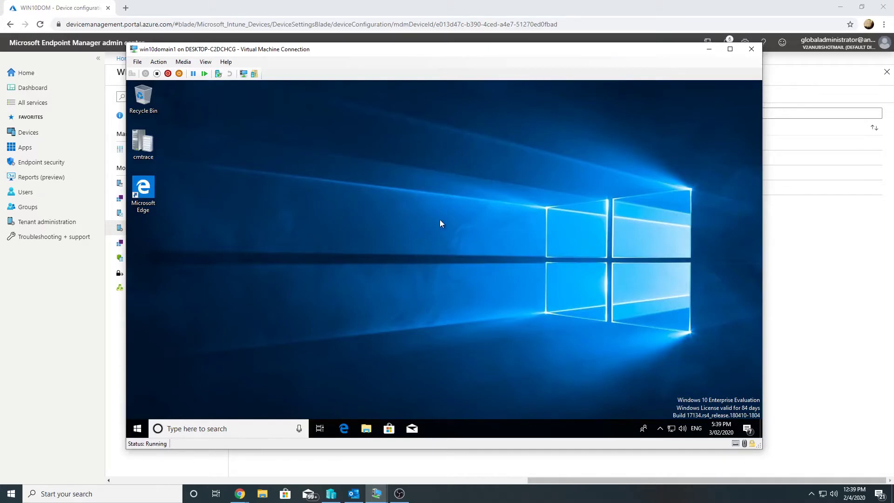
{"action": "right_click", "coordinate": [372, 122]}
{"action": "left_click", "coordinate": [402, 212]}
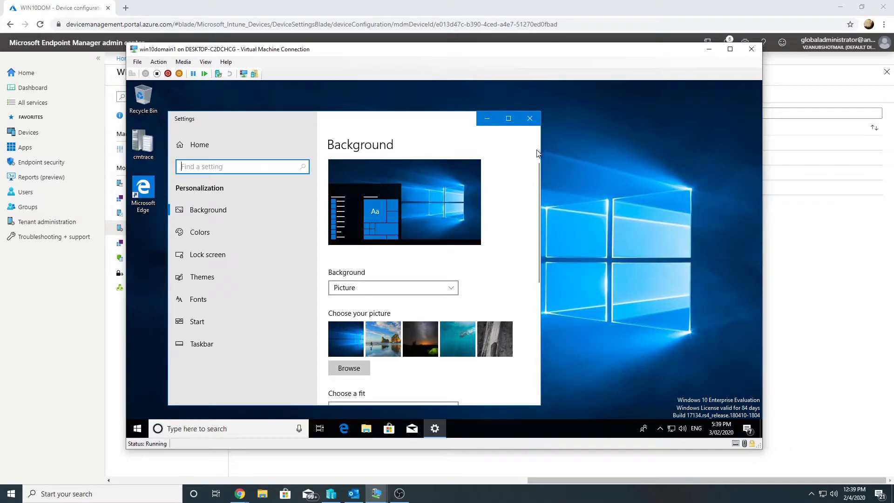
{"action": "left_click", "coordinate": [530, 118]}
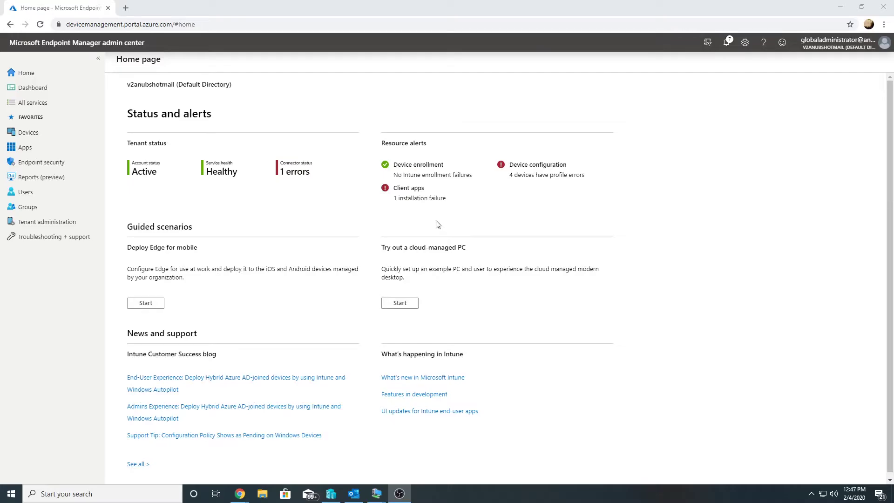
Start a device configuration profile named New Test Policy for Windows 10 and later, and open its profile type choices.
{"action": "left_click", "coordinate": [30, 137]}
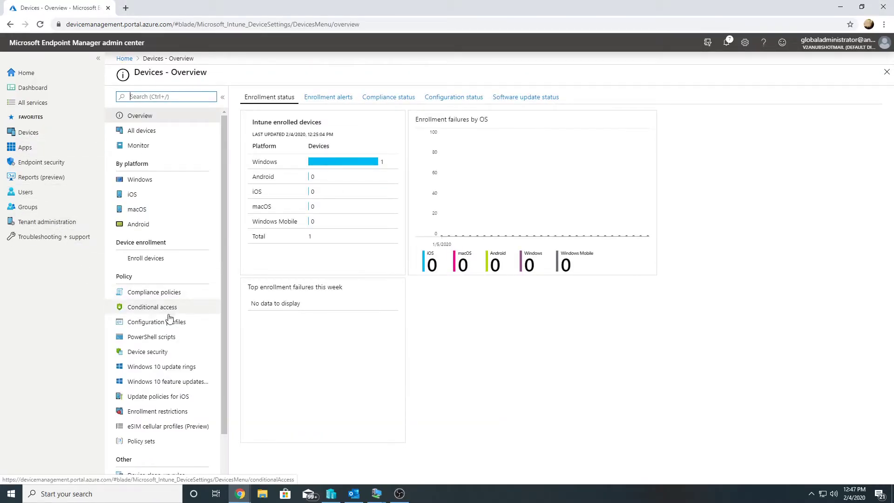
{"action": "left_click", "coordinate": [168, 325]}
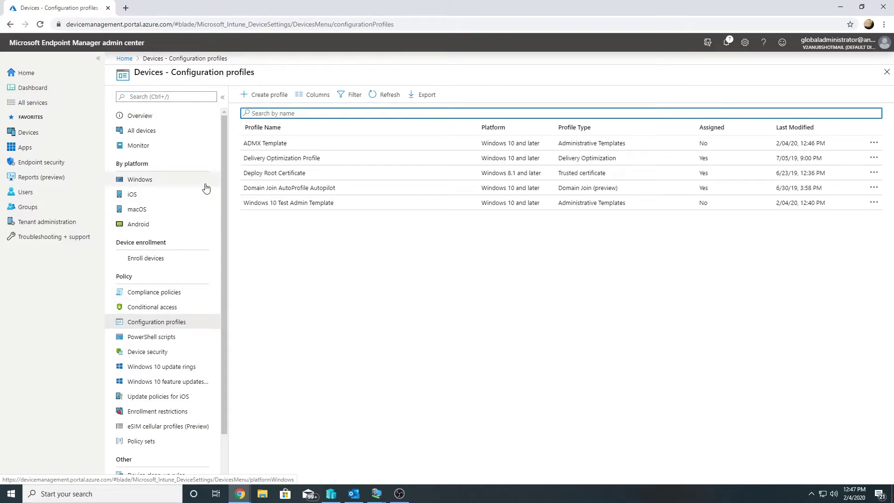
{"action": "left_click", "coordinate": [269, 95]}
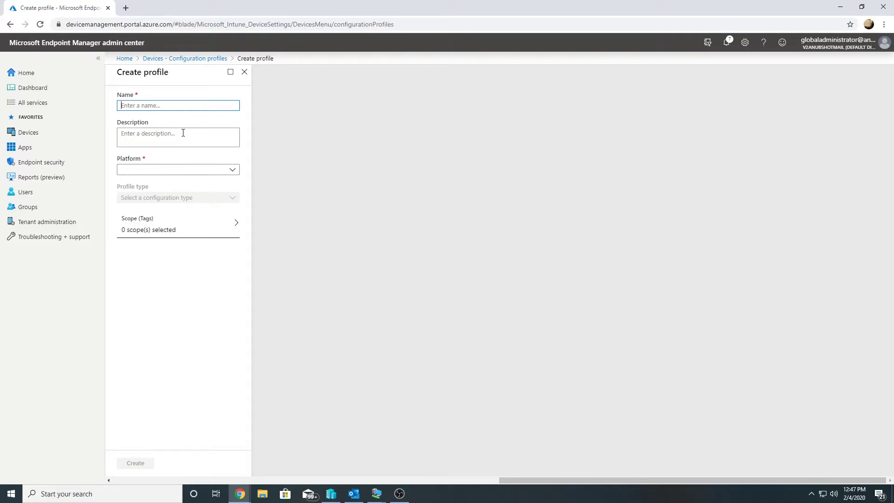
{"action": "type", "text": "New Test Policy"}
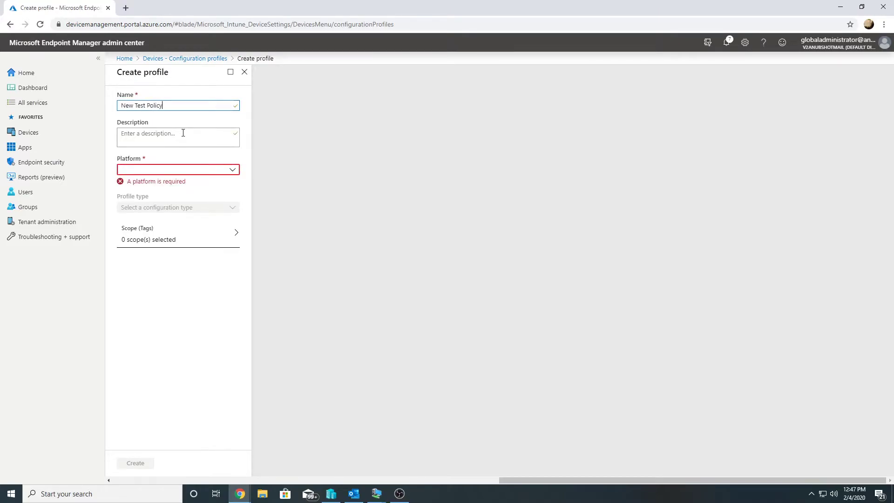
{"action": "left_click", "coordinate": [177, 169]}
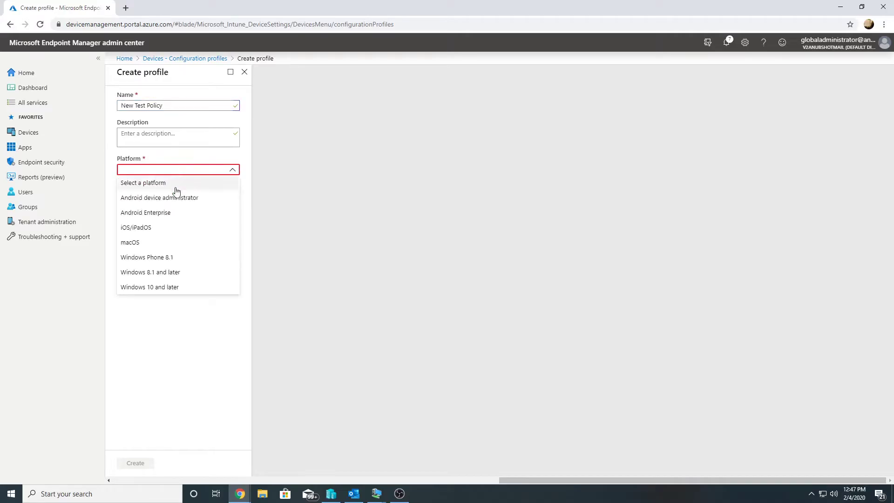
{"action": "left_click", "coordinate": [175, 288]}
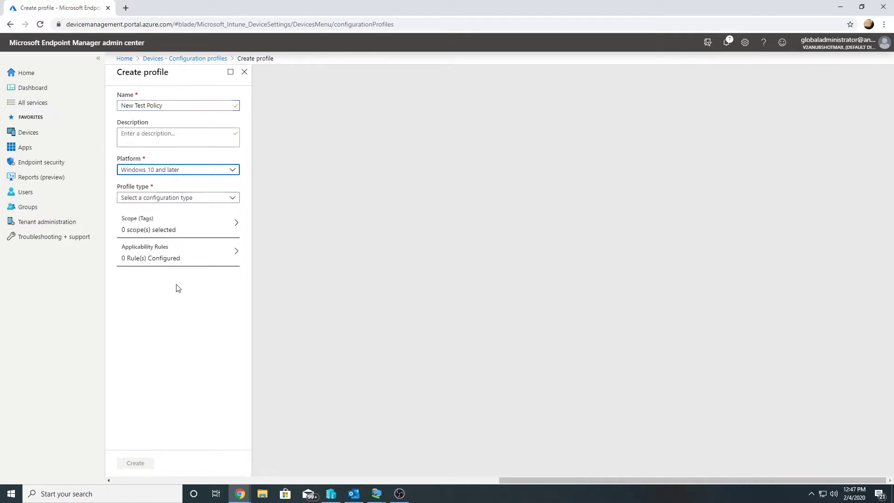
{"action": "left_click", "coordinate": [232, 198]}
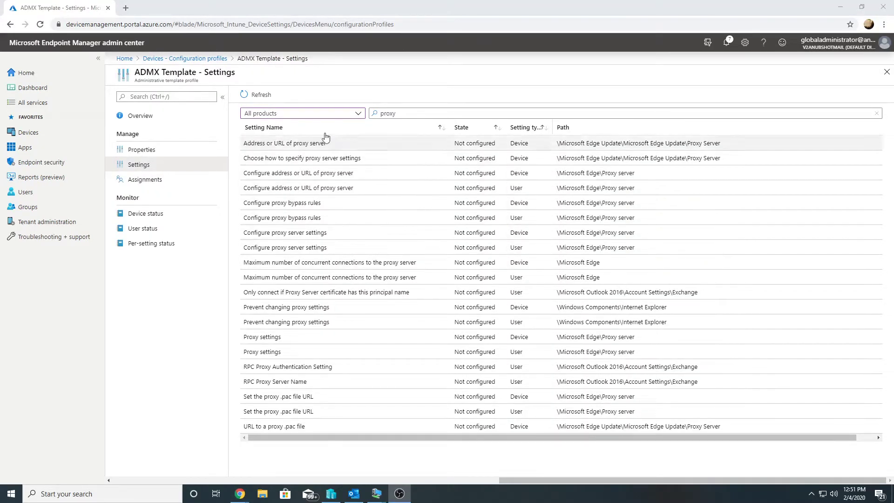
Filter the ADMX Template proxy settings to Windows and set the device-type Prevent changing proxy settings policy to Enabled.
{"action": "left_click", "coordinate": [309, 118]}
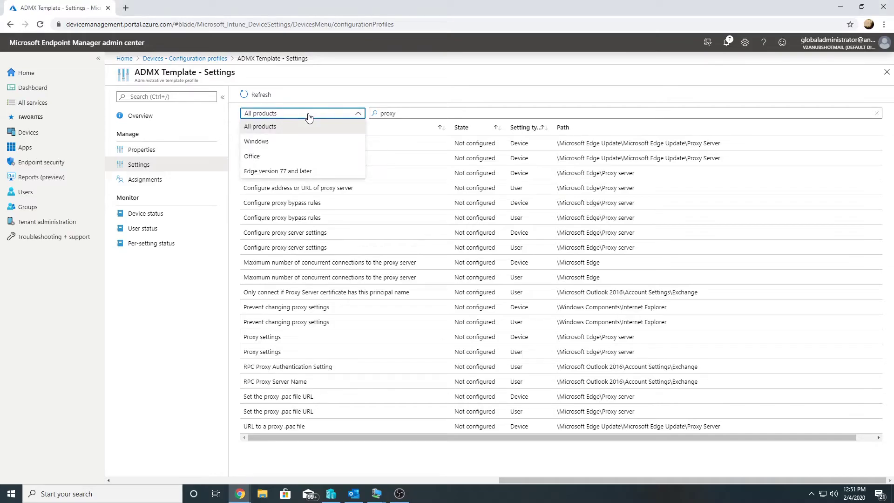
{"action": "left_click", "coordinate": [282, 141]}
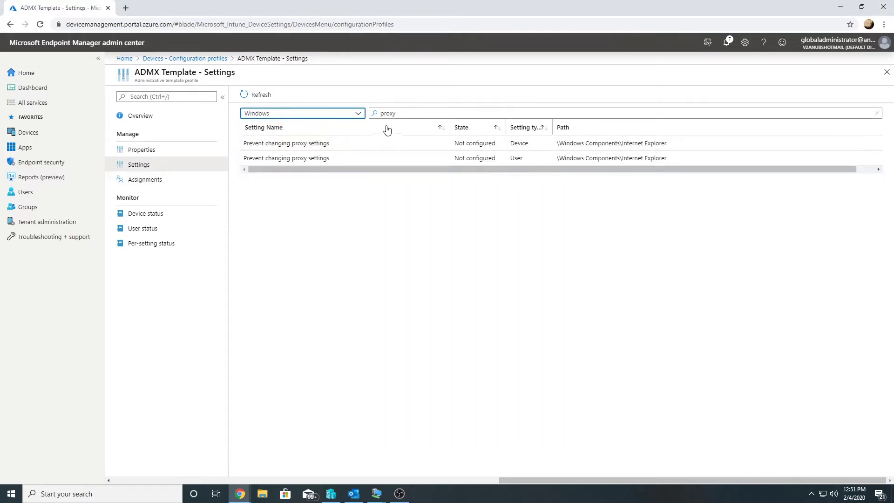
{"action": "left_click", "coordinate": [311, 146]}
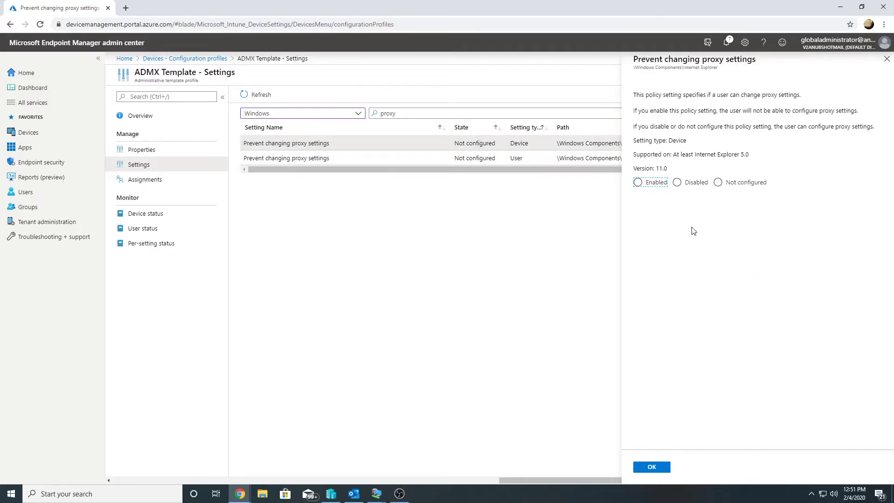
{"action": "left_click", "coordinate": [637, 182]}
{"action": "left_click", "coordinate": [662, 468]}
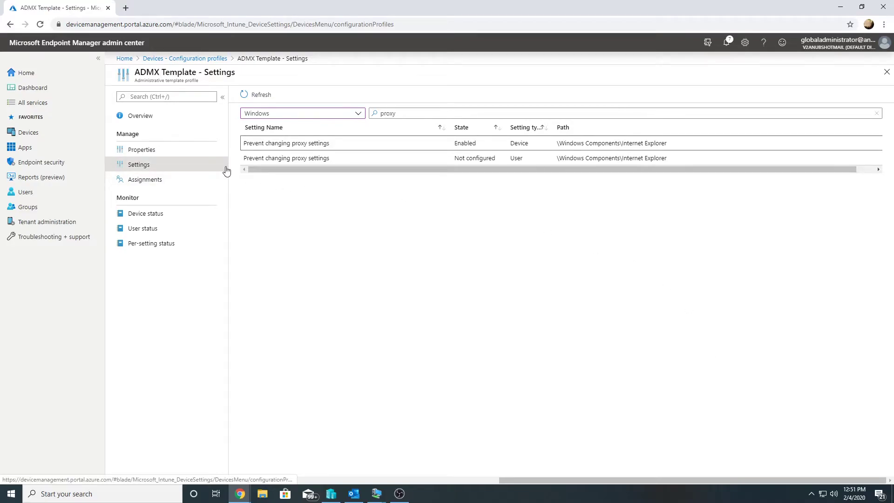
Assign the ADMX Template profile to the Win 10 CoManaged group and save the assignment.
{"action": "left_click", "coordinate": [156, 182]}
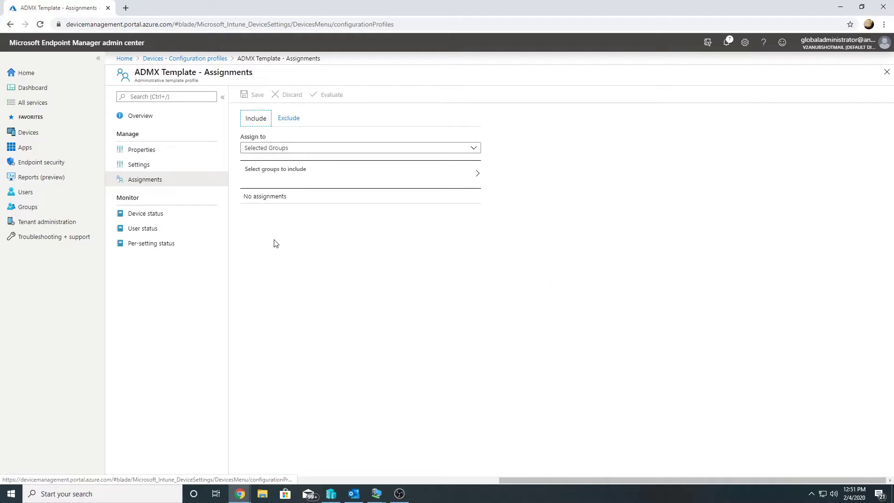
{"action": "left_click", "coordinate": [368, 184]}
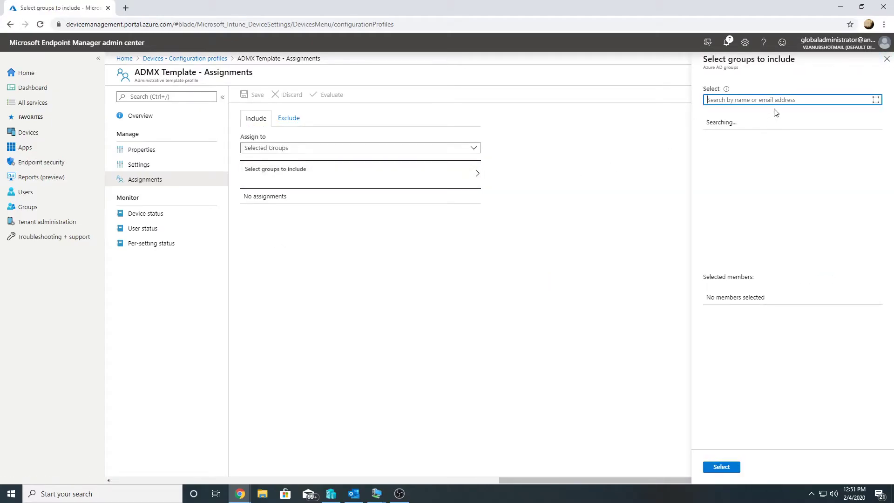
{"action": "type", "text": "win 10"}
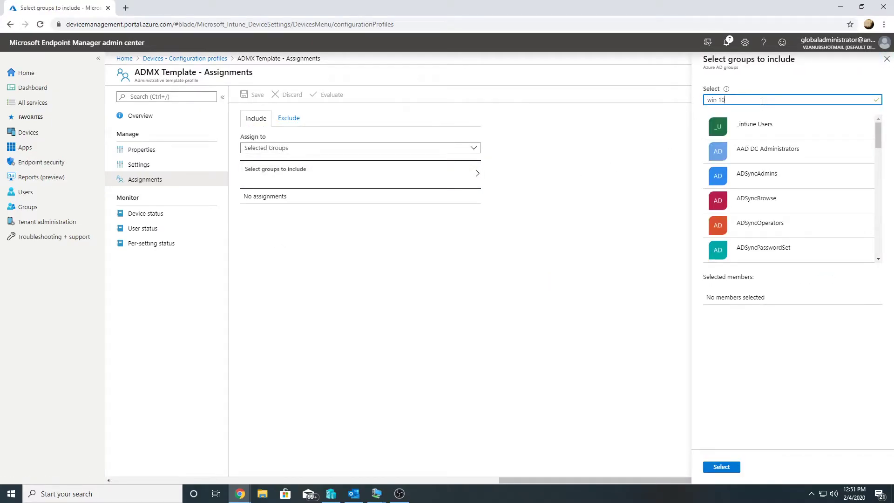
{"action": "left_click", "coordinate": [762, 153]}
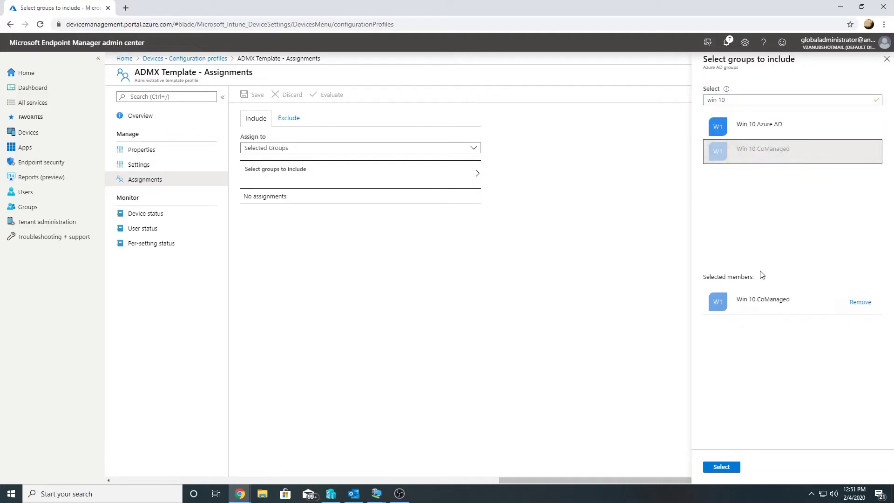
{"action": "left_click", "coordinate": [721, 467]}
{"action": "left_click", "coordinate": [256, 95]}
{"action": "left_click", "coordinate": [377, 494]}
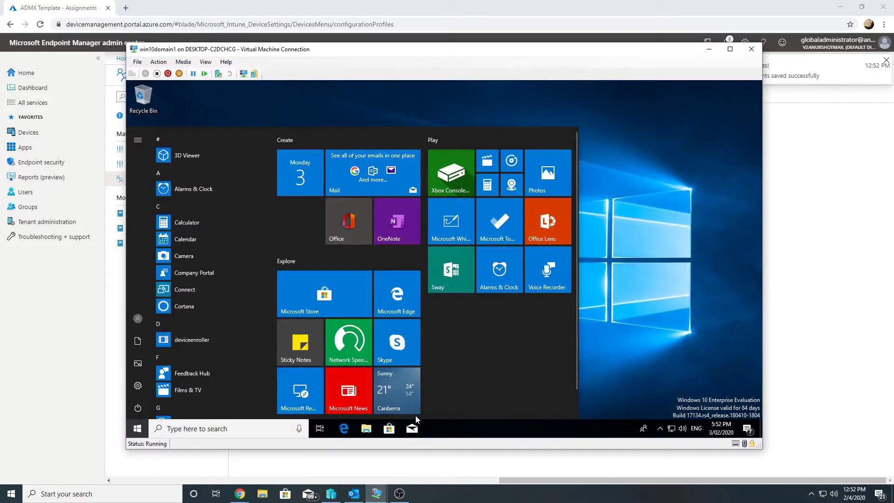
{"action": "left_click", "coordinate": [344, 429]}
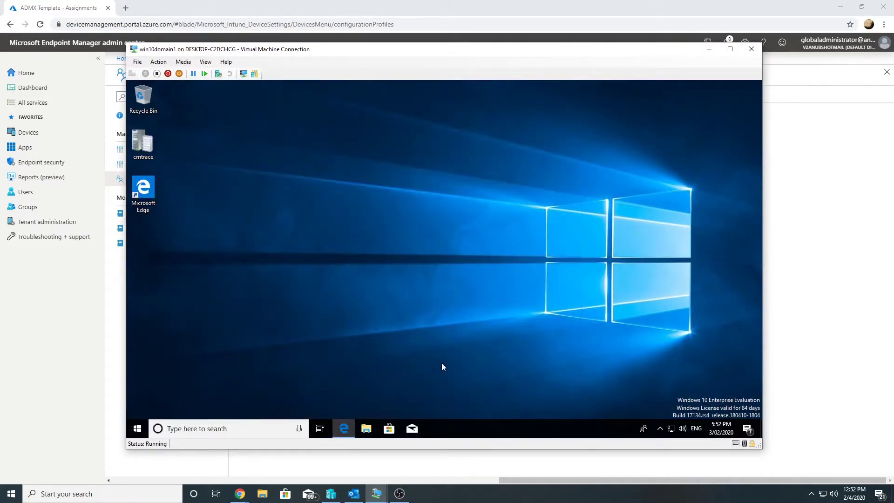
{"action": "left_click", "coordinate": [748, 106]}
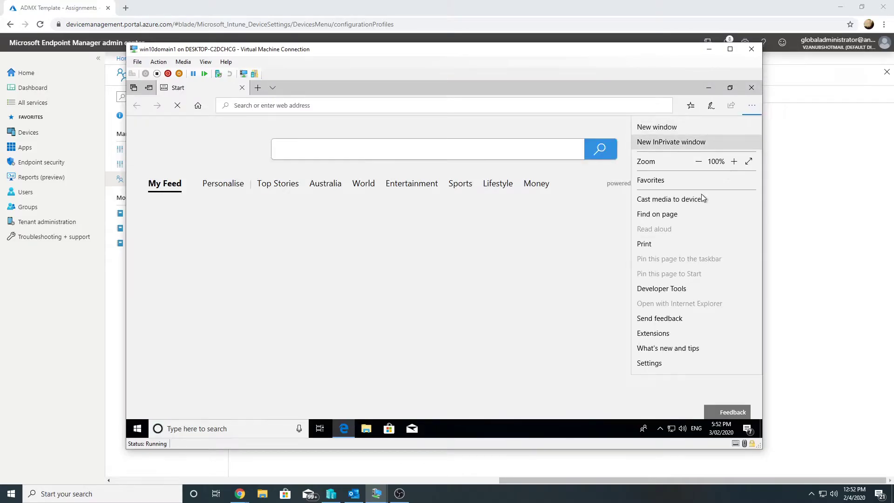
{"action": "left_click", "coordinate": [528, 107]}
{"action": "type", "text": "goo"}
{"action": "key", "text": "Return"}
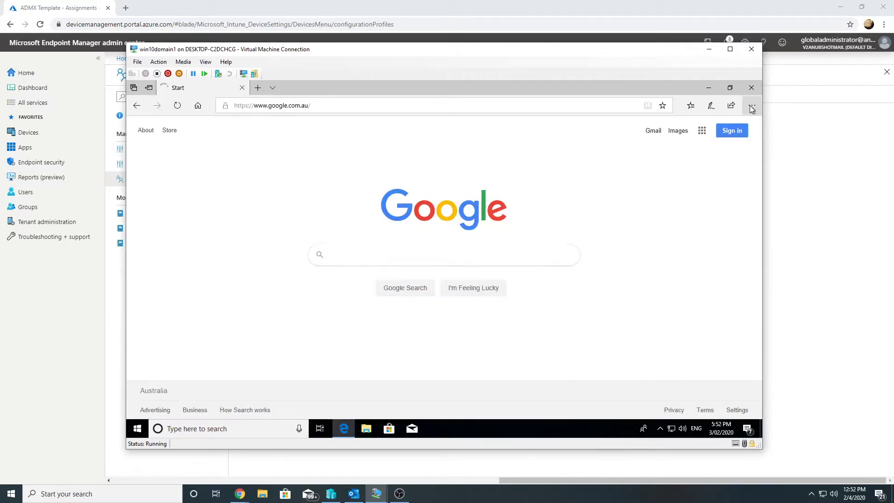
{"action": "left_click", "coordinate": [751, 106]}
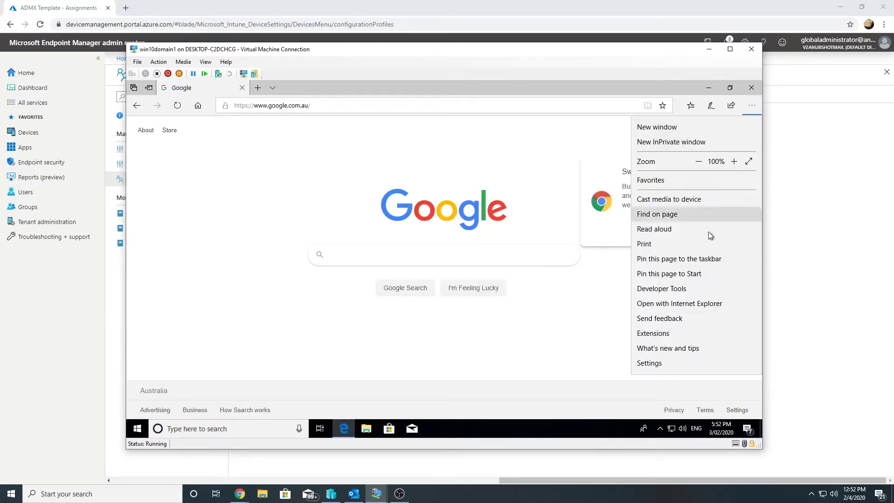
{"action": "left_click", "coordinate": [667, 303]}
Check whether the proxy server options in Internet Explorer's LAN settings can be edited, cancel out, and close the browsers.
{"action": "left_click", "coordinate": [744, 98]}
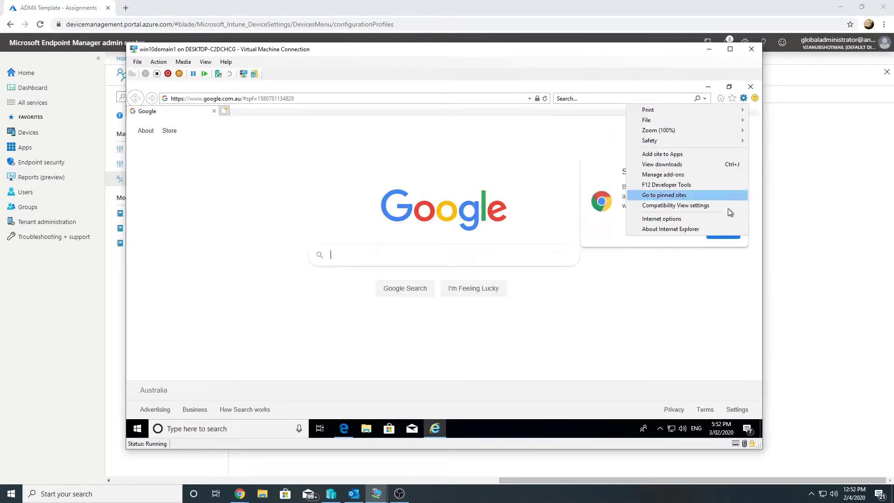
{"action": "left_click", "coordinate": [708, 219]}
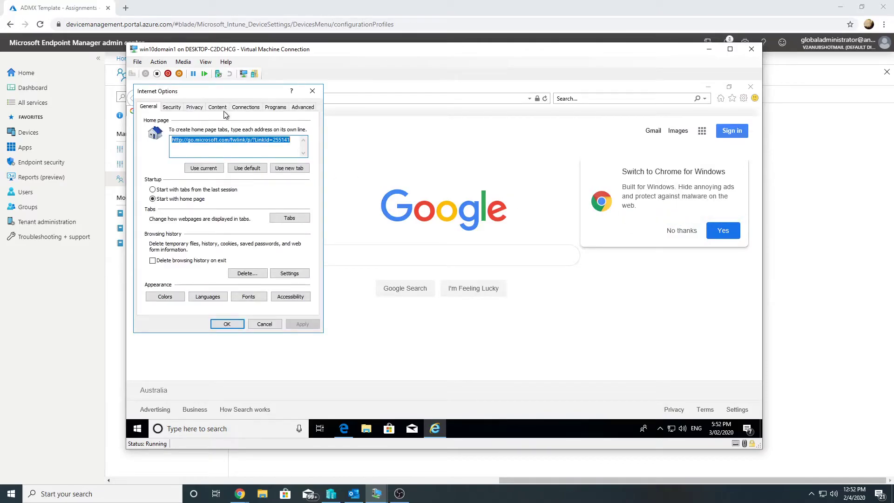
{"action": "left_click", "coordinate": [245, 107]}
{"action": "left_click", "coordinate": [280, 274]}
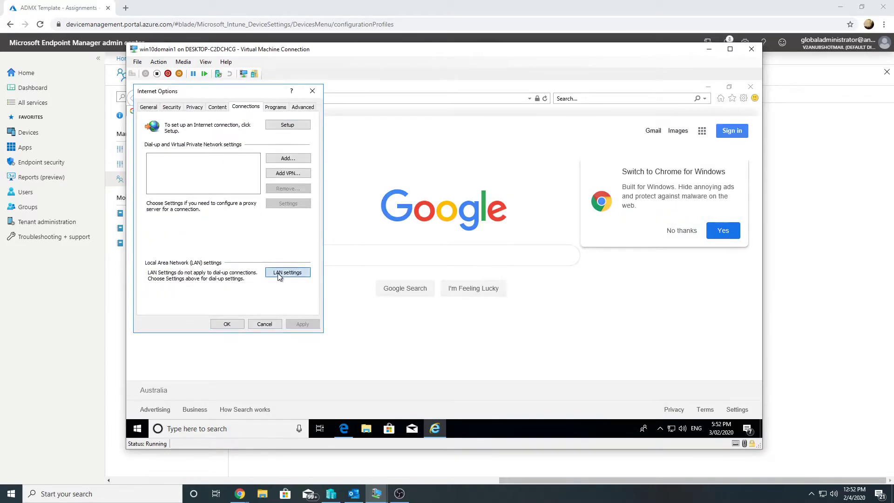
{"action": "left_click", "coordinate": [191, 199]}
{"action": "left_click", "coordinate": [191, 224]}
{"action": "left_click", "coordinate": [181, 196]}
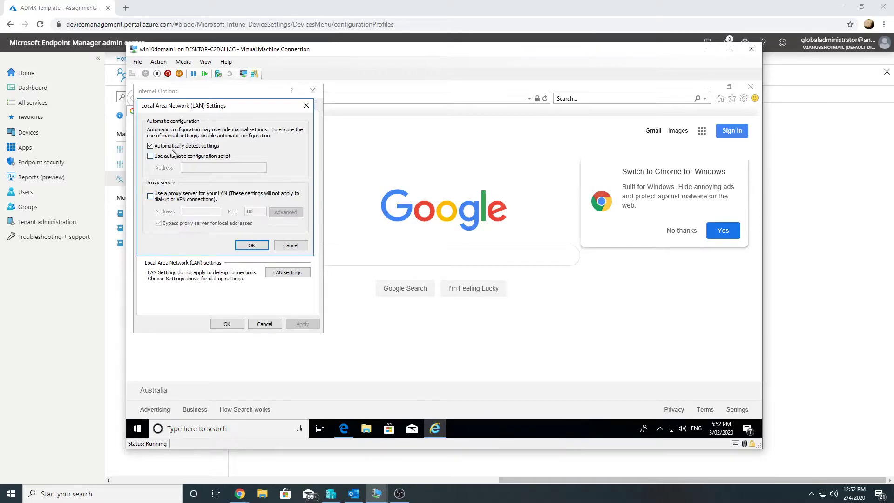
{"action": "left_click", "coordinate": [289, 245]}
{"action": "left_click", "coordinate": [274, 324]}
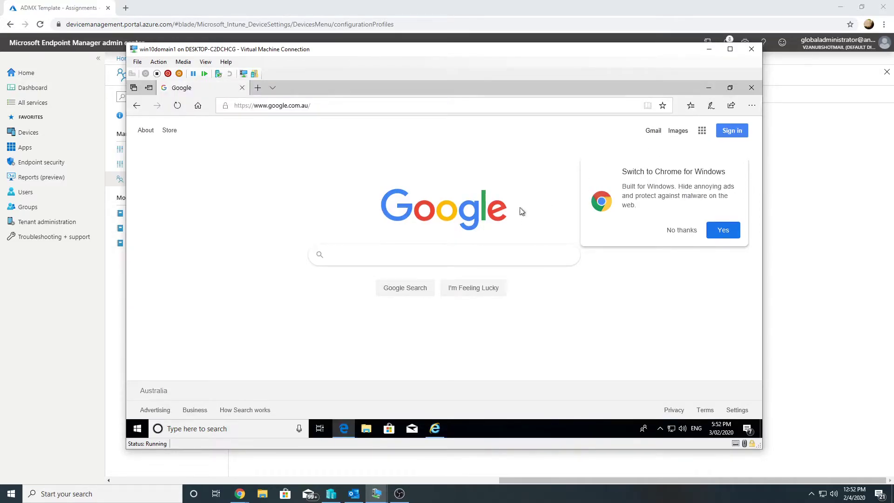
{"action": "left_click", "coordinate": [751, 88]}
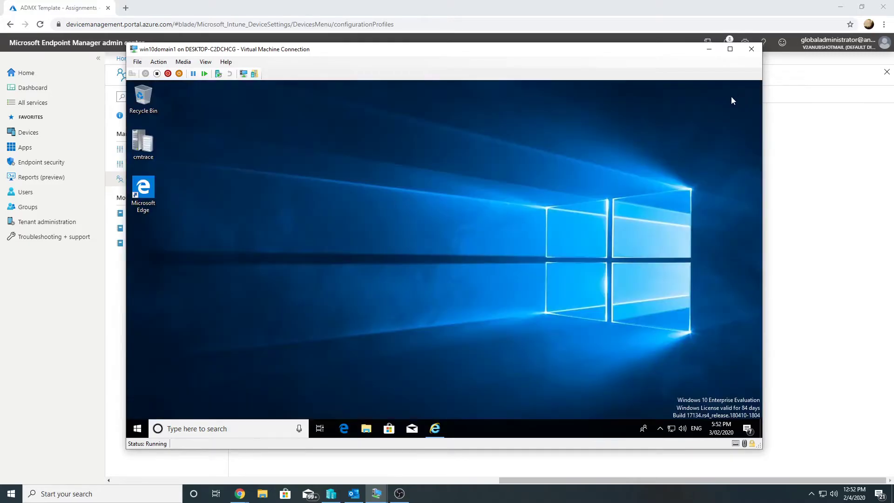
{"action": "left_click", "coordinate": [708, 49]}
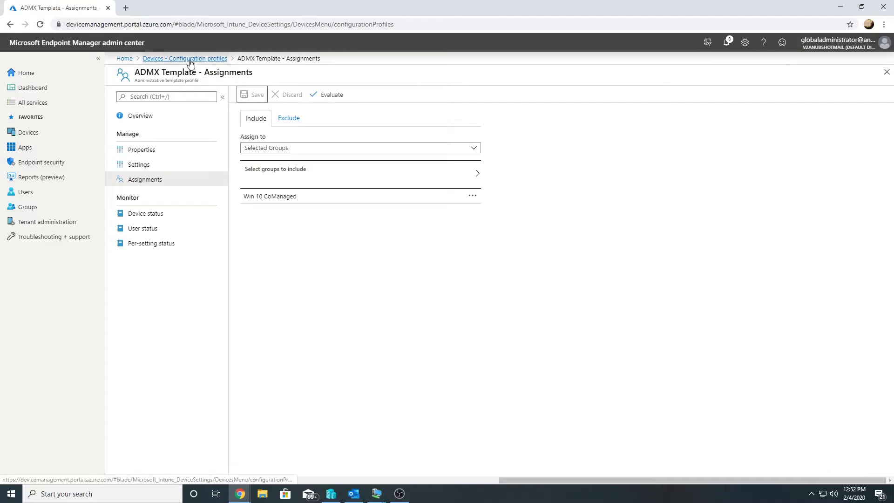
Open the WIN10DOM device in the Endpoint Manager admin center and start an Intune sync for it.
{"action": "left_click", "coordinate": [34, 135]}
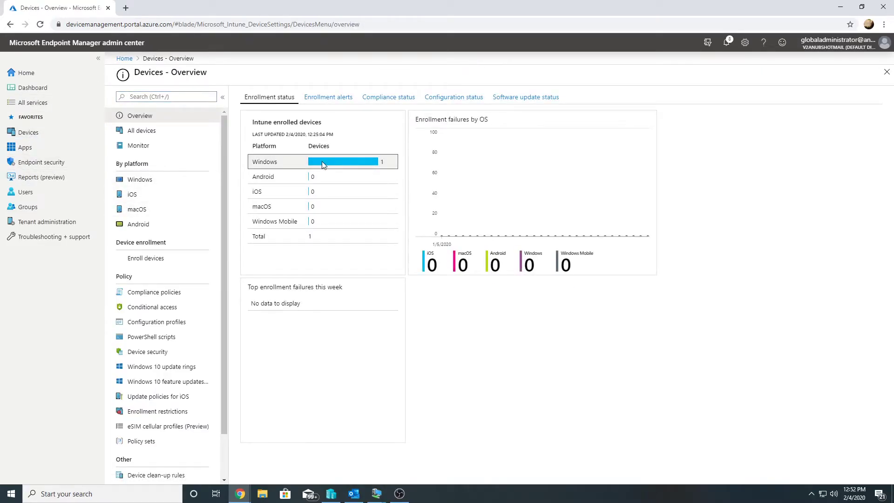
{"action": "left_click", "coordinate": [160, 178]}
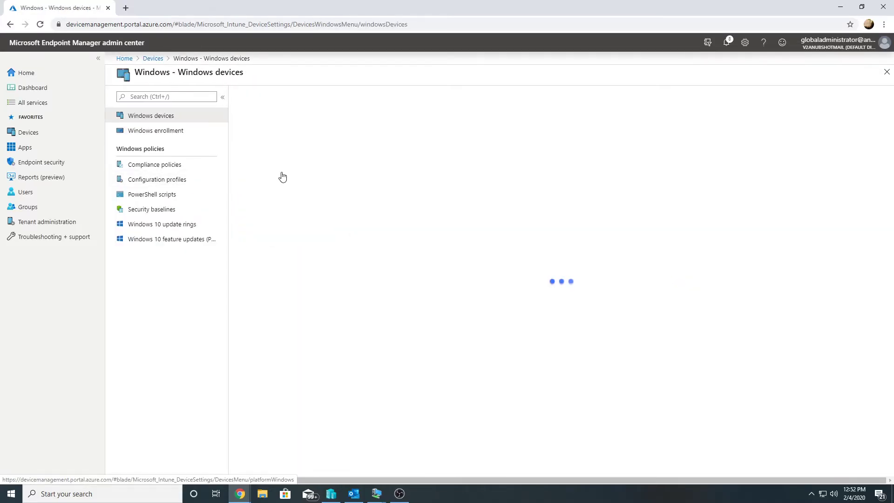
{"action": "left_click", "coordinate": [276, 181]}
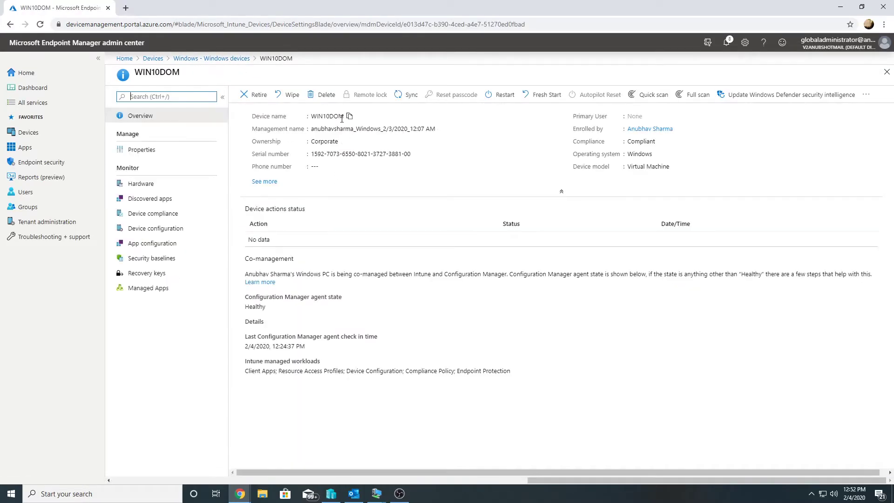
{"action": "left_click", "coordinate": [408, 95]}
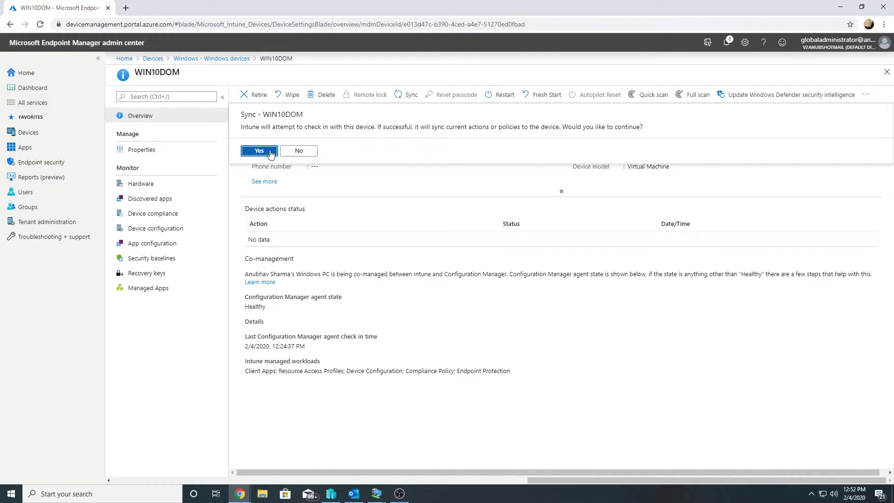
{"action": "left_click", "coordinate": [255, 148]}
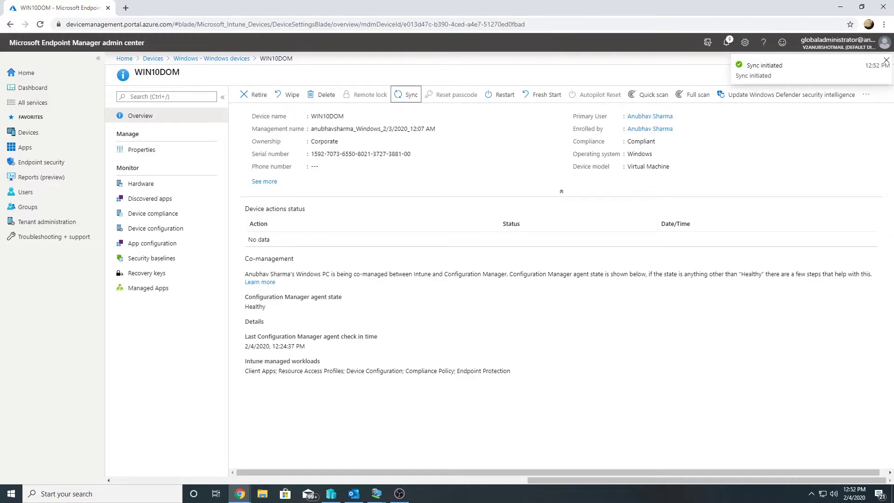
Examine the ADMX Template profile's setting status in the device configuration of WIN10DOM.
{"action": "key", "text": "alt+Tab"}
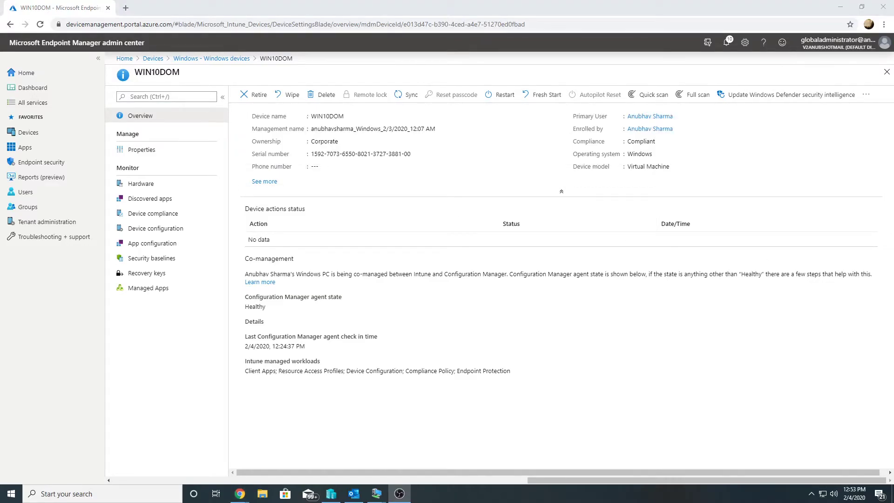
{"action": "left_click", "coordinate": [179, 229]}
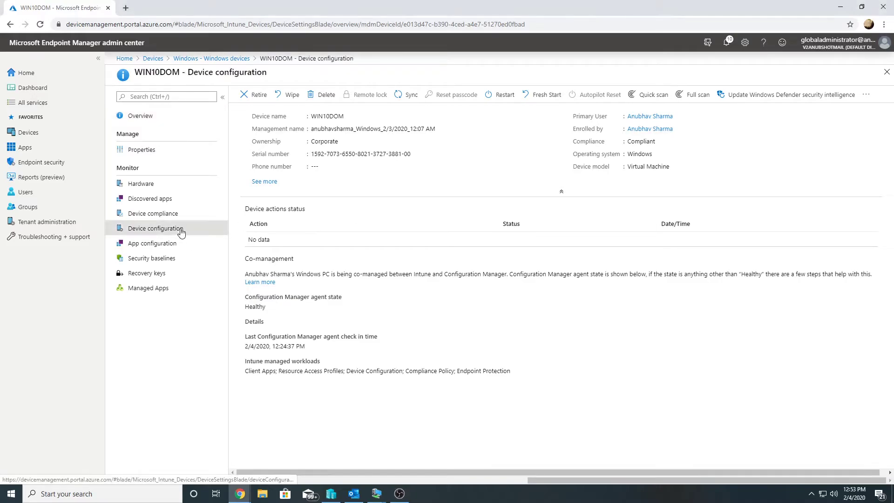
{"action": "left_click", "coordinate": [275, 176]}
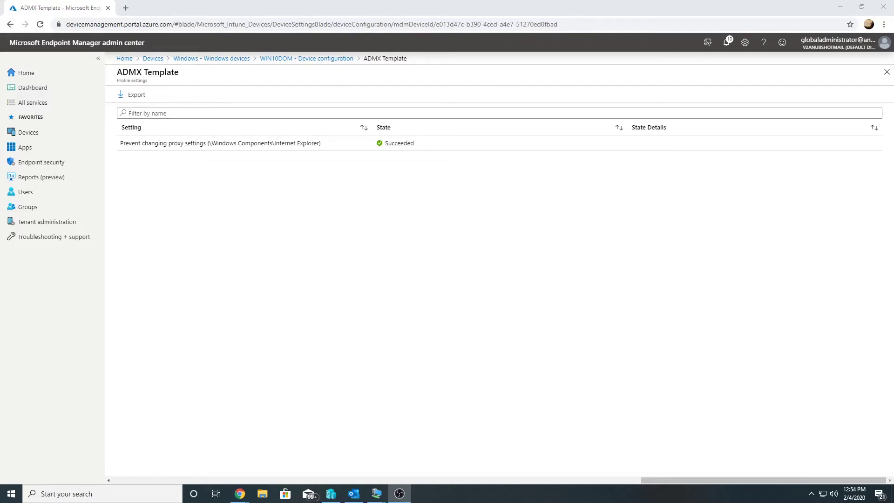
Return to the win10domain1 virtual machine and recheck in Internet Explorer whether the LAN proxy server options can be edited, then cancel out.
{"action": "key", "text": "alt+Tab"}
{"action": "left_click", "coordinate": [138, 429]}
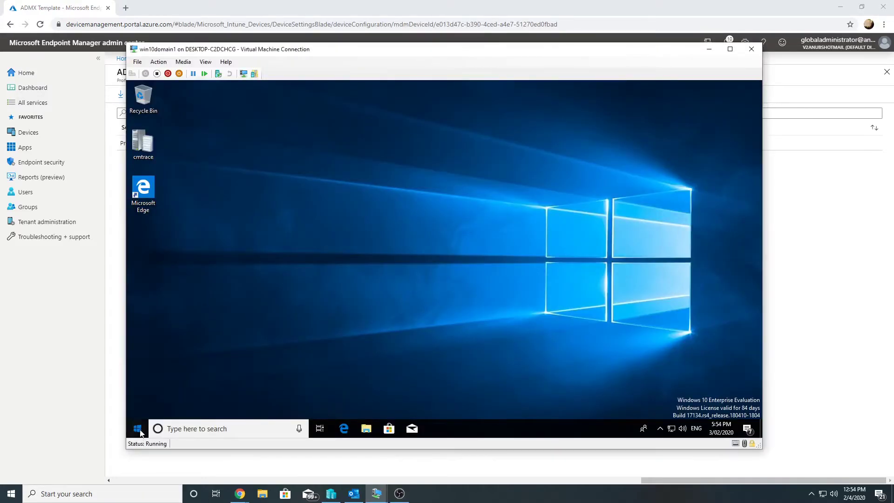
{"action": "type", "text": "inter"}
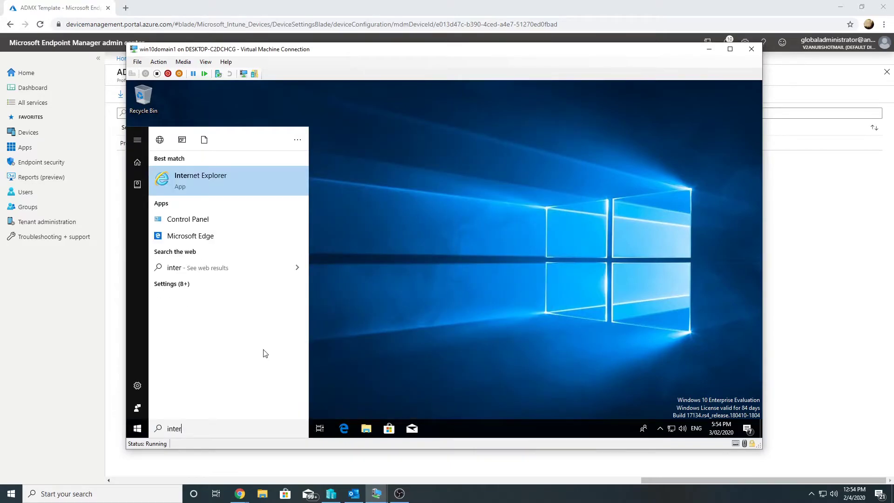
{"action": "left_click", "coordinate": [209, 181]}
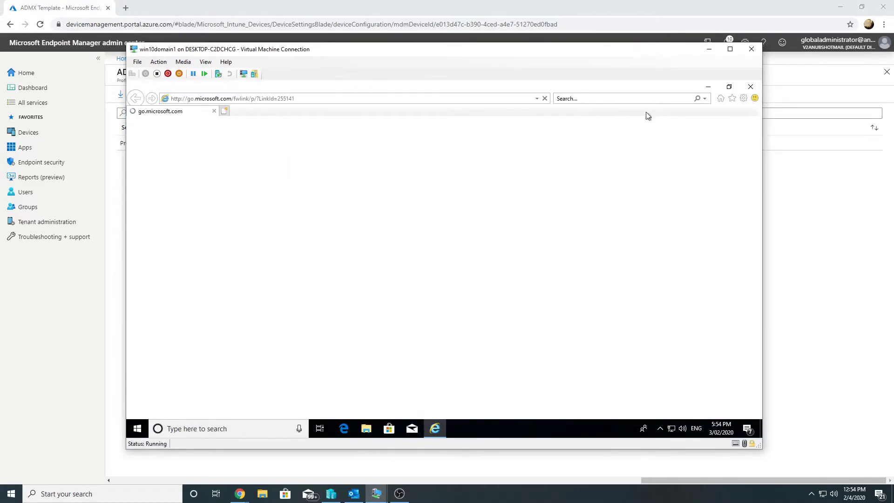
{"action": "left_click", "coordinate": [743, 98]}
{"action": "left_click", "coordinate": [703, 218]}
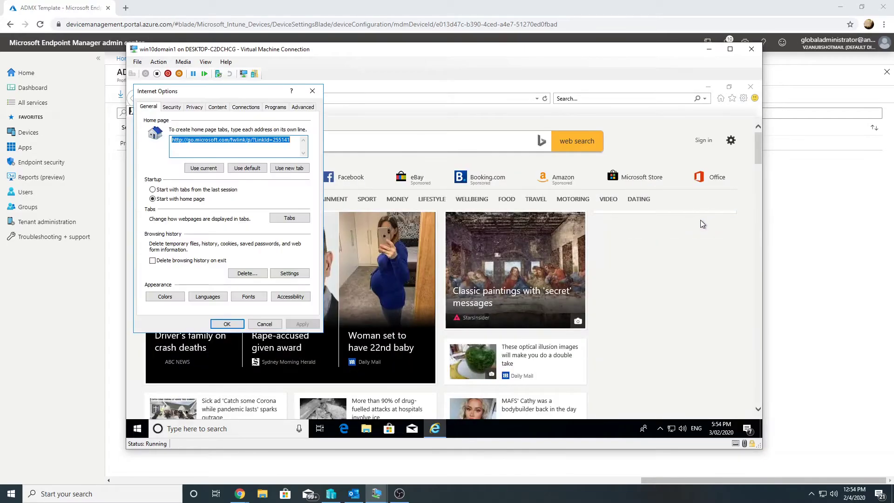
{"action": "left_click", "coordinate": [244, 107]}
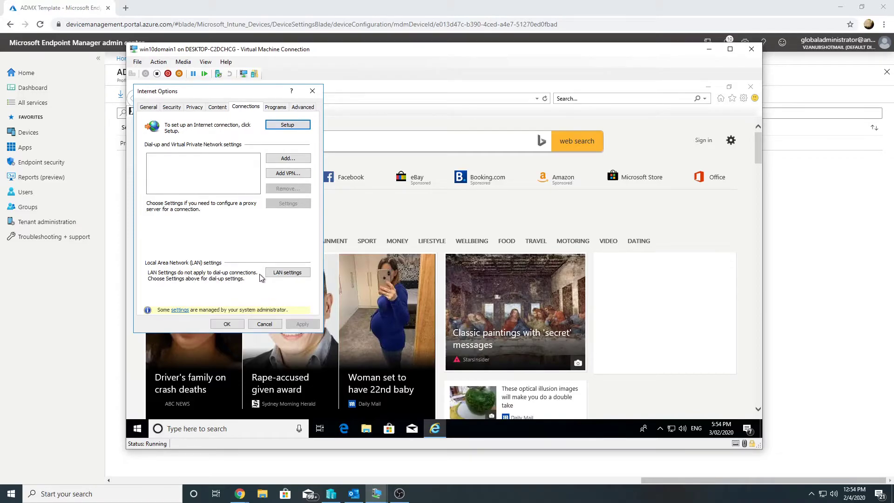
{"action": "left_click", "coordinate": [284, 273]}
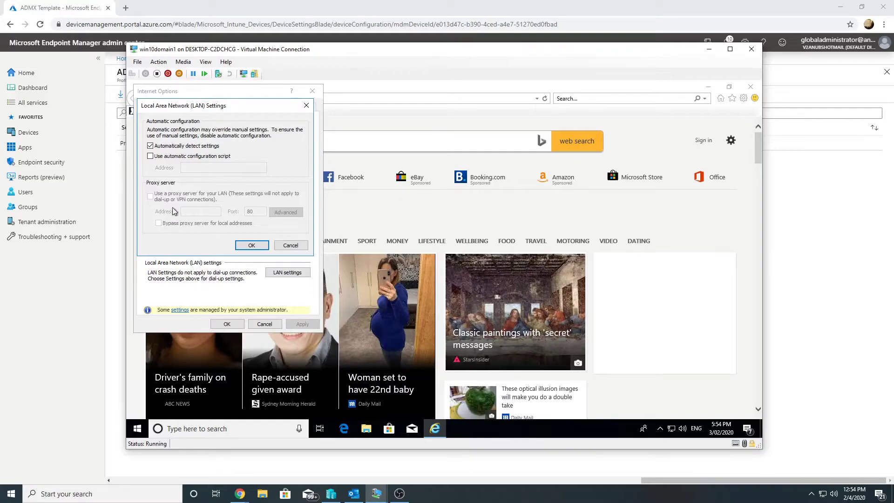
{"action": "left_click", "coordinate": [291, 245]}
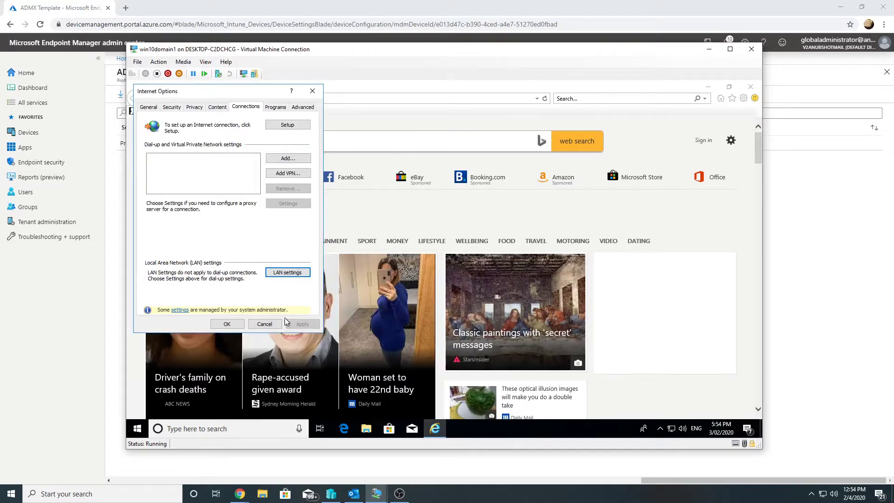
{"action": "left_click", "coordinate": [264, 324]}
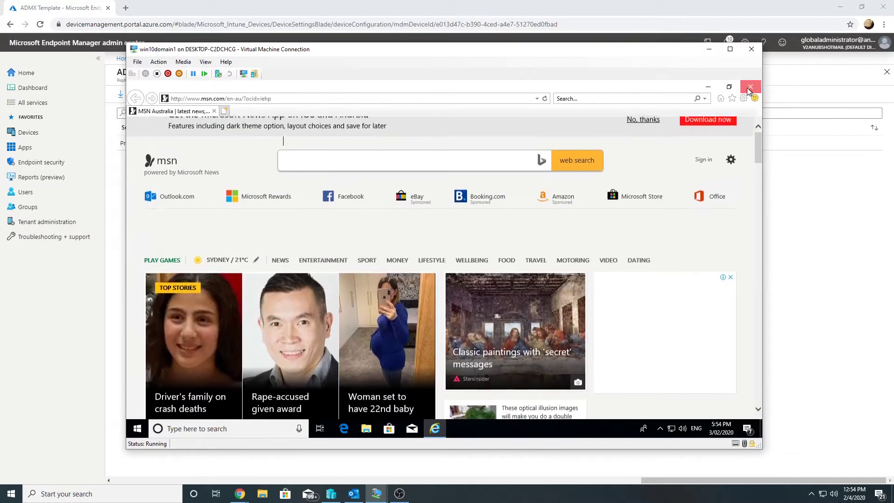
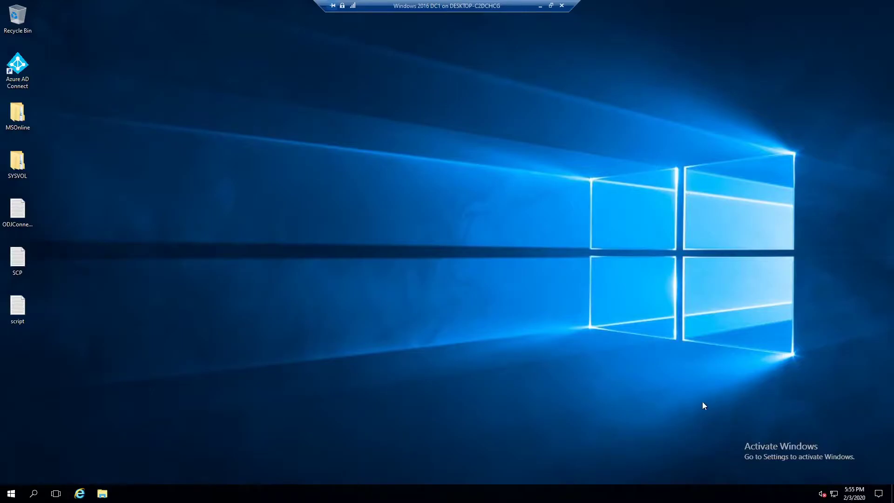
Open the Group Policy Management console (gpmc.msc) on the domain controller.
{"action": "left_click", "coordinate": [15, 496]}
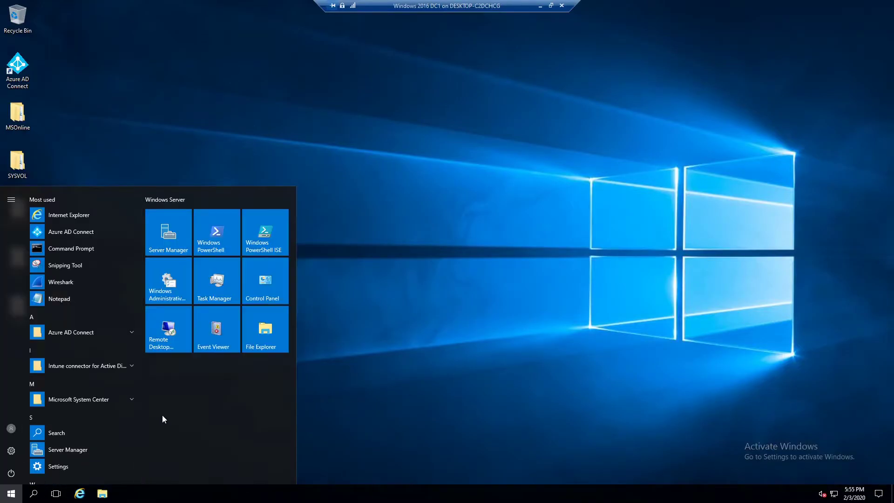
{"action": "type", "text": "gpmc.msc"}
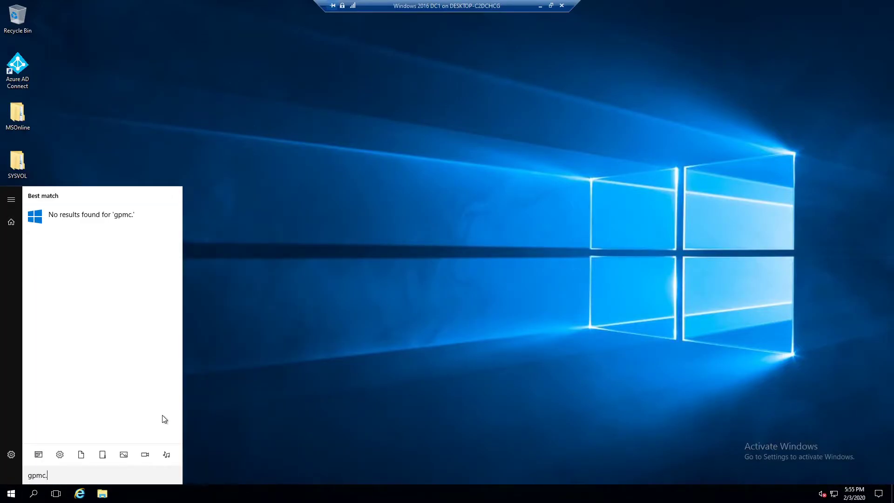
{"action": "key", "text": "Return"}
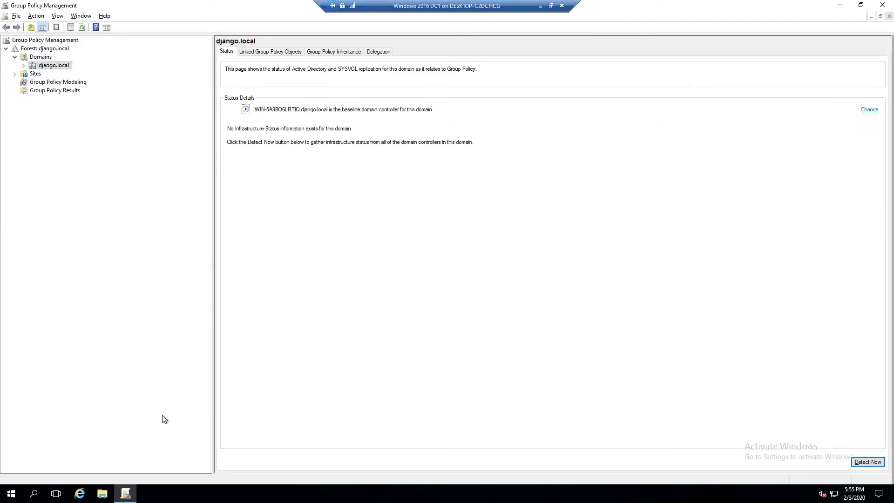
Create a GPO named "test IE Proxy" in the django.local domain and link it there.
{"action": "left_click", "coordinate": [23, 65]}
{"action": "right_click", "coordinate": [55, 68]}
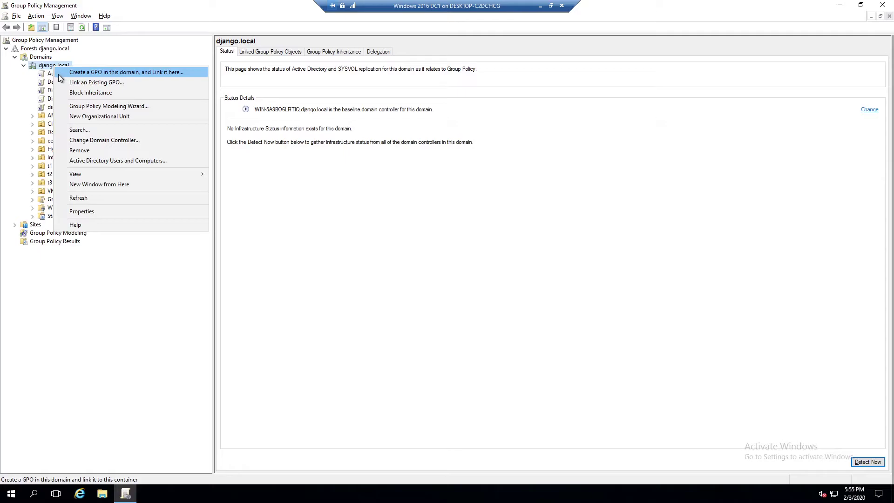
{"action": "left_click", "coordinate": [93, 72]}
{"action": "type", "text": "te"}
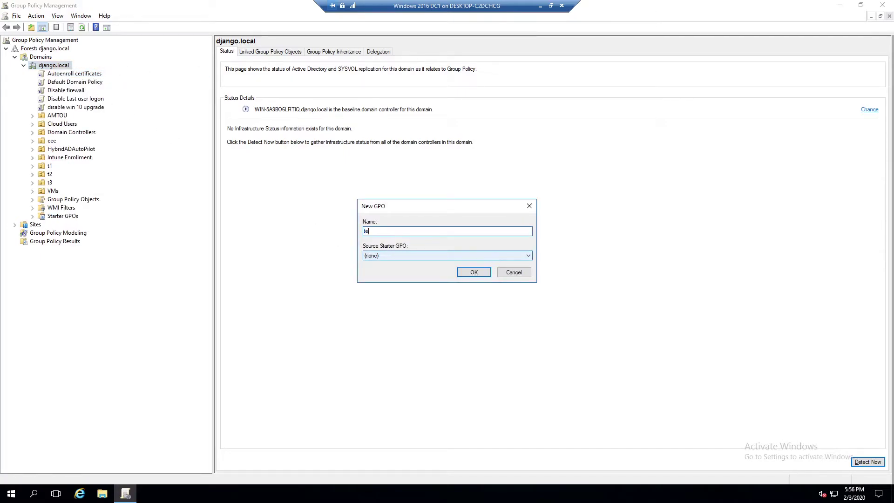
{"action": "type", "text": "st IE P"}
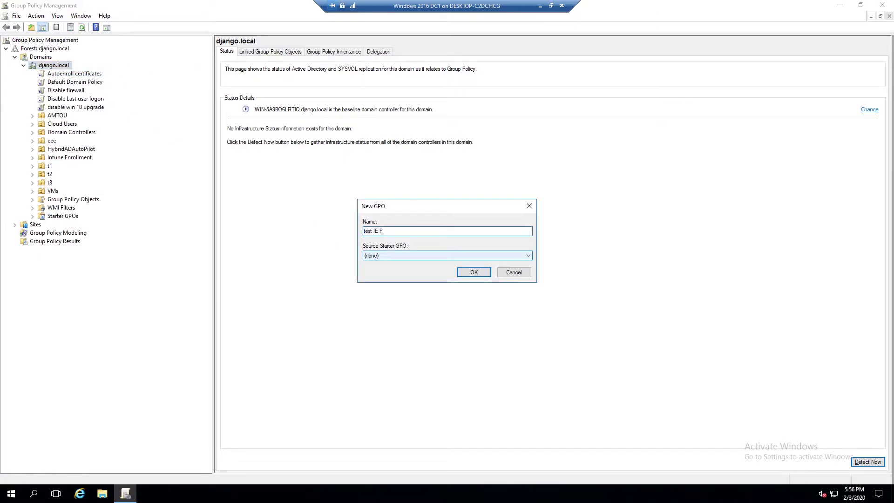
{"action": "type", "text": "roxy"}
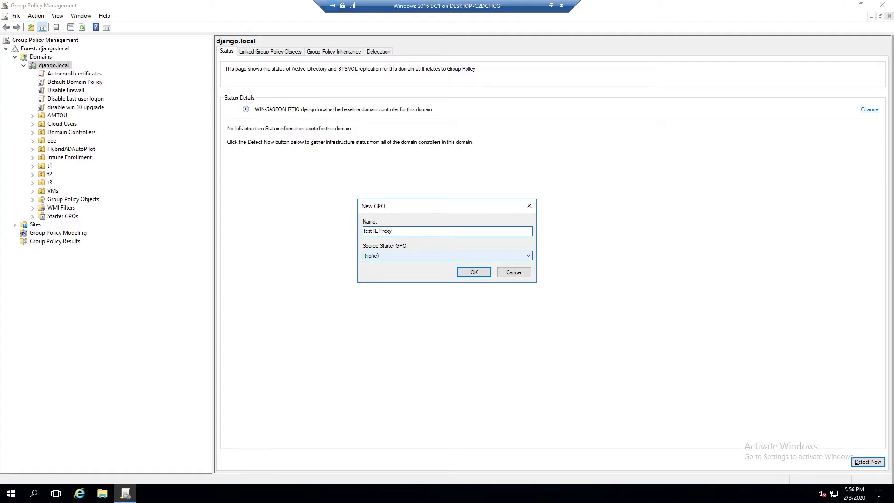
{"action": "left_click", "coordinate": [474, 273]}
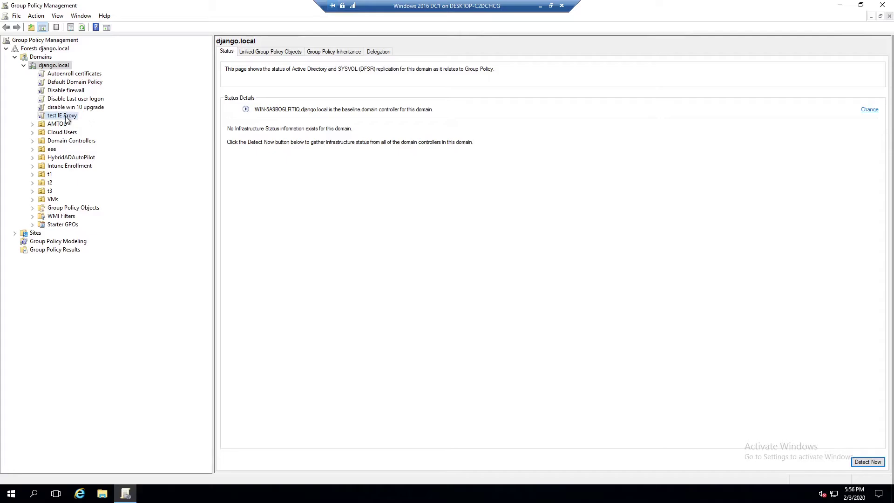
Open the test IE Proxy GPO for editing in a maximized editor window.
{"action": "left_click", "coordinate": [65, 115]}
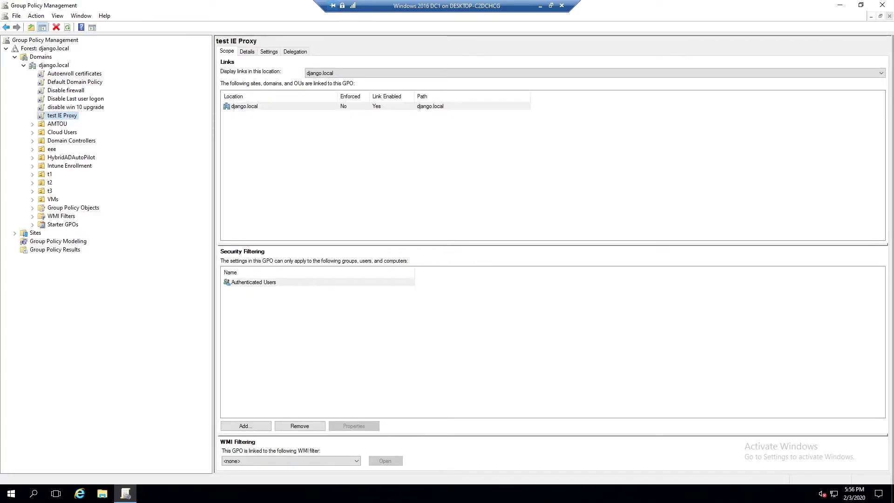
{"action": "right_click", "coordinate": [52, 117]}
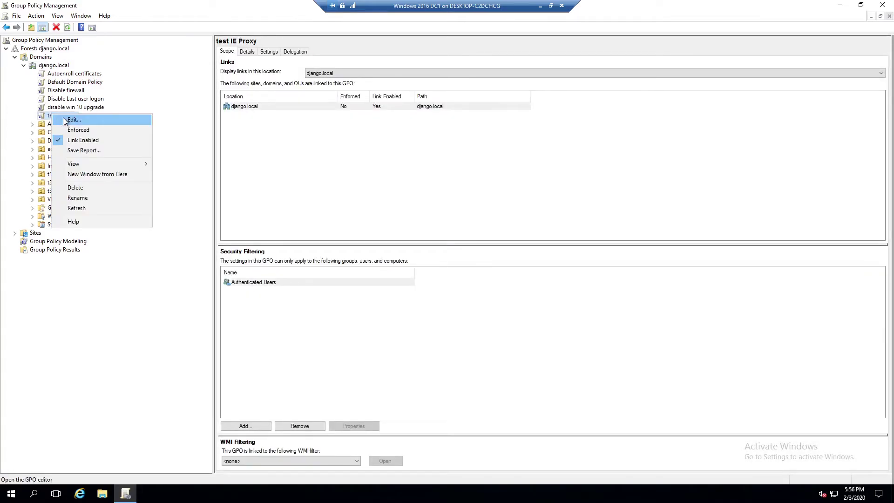
{"action": "left_click", "coordinate": [62, 118]}
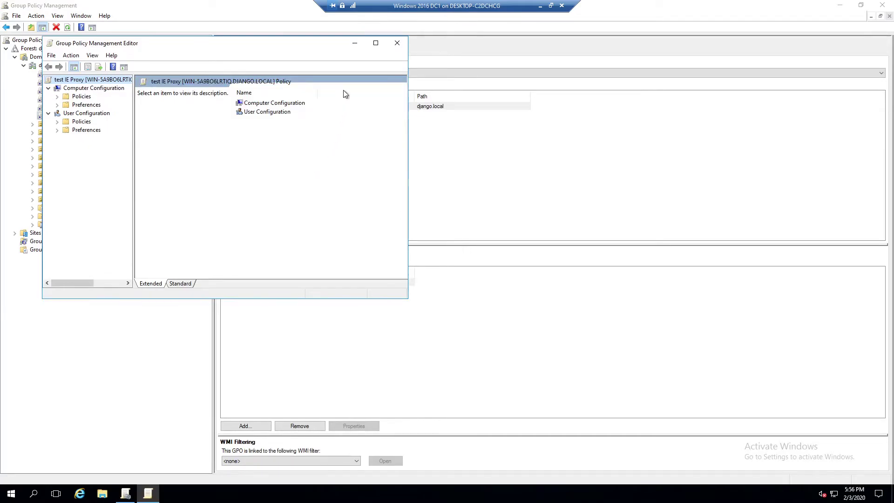
{"action": "left_click", "coordinate": [375, 43]}
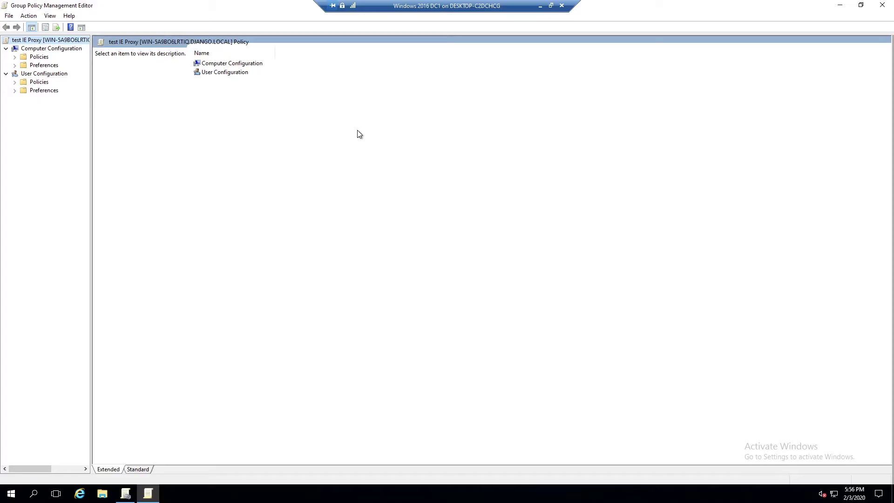
Under Computer Configuration's Administrative Templates, find the proxy-related policies in Windows Components > Internet Explorer.
{"action": "left_click", "coordinate": [14, 57]}
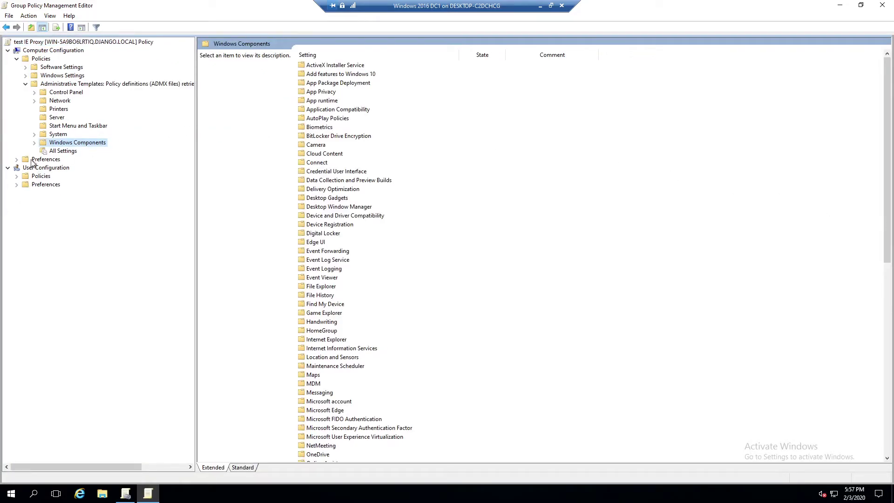
{"action": "left_click", "coordinate": [34, 142]}
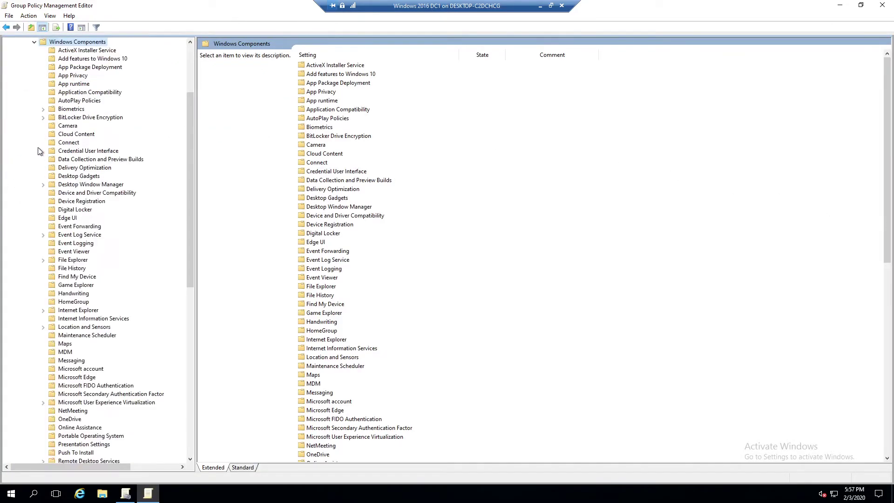
{"action": "left_click", "coordinate": [89, 195]}
{"action": "key", "text": "i"}
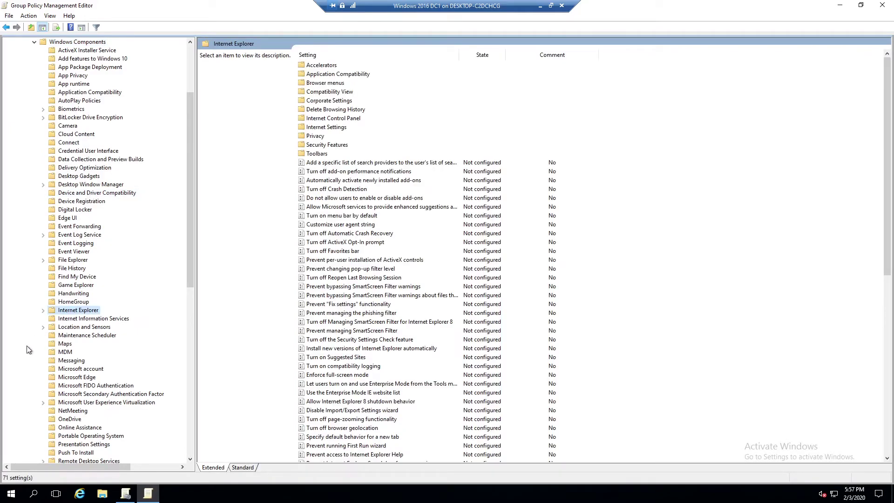
{"action": "left_click", "coordinate": [42, 310]}
{"action": "left_click", "coordinate": [398, 255]}
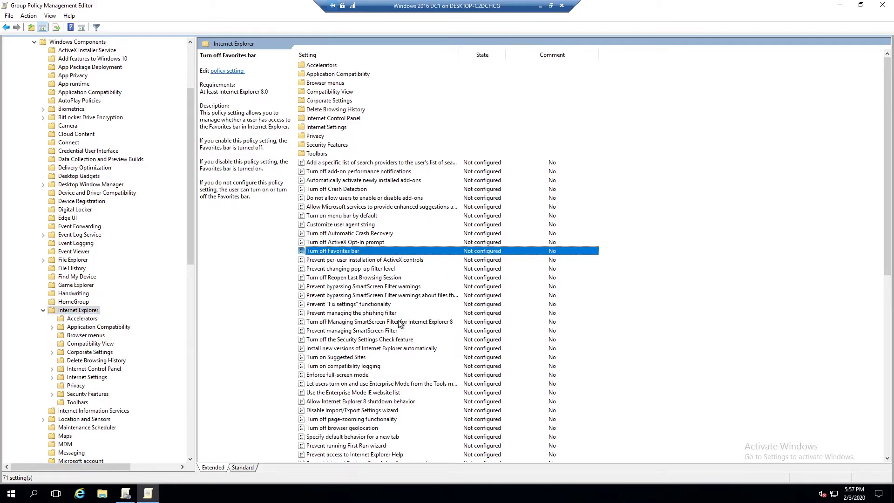
{"action": "scroll", "coordinate": [412, 323], "scroll_direction": "down", "scroll_amount": 3}
{"action": "scroll", "coordinate": [399, 323], "scroll_direction": "down", "scroll_amount": 8}
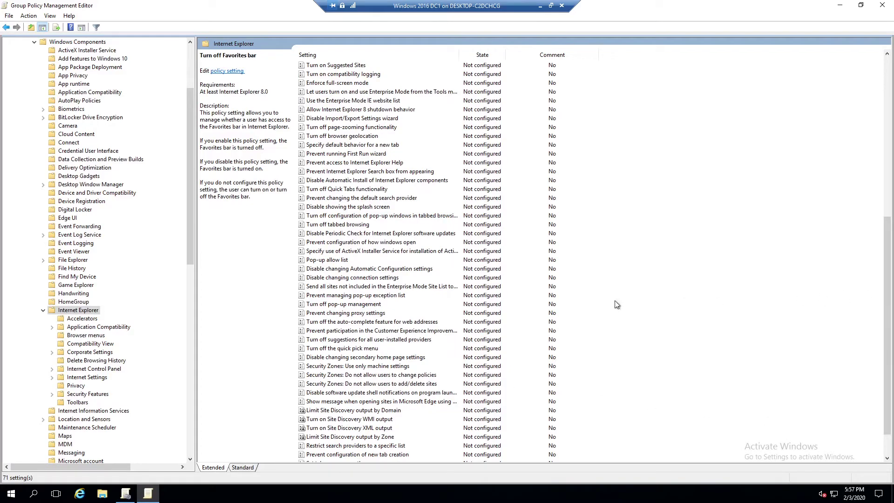
{"action": "scroll", "coordinate": [494, 310], "scroll_direction": "down", "scroll_amount": 2}
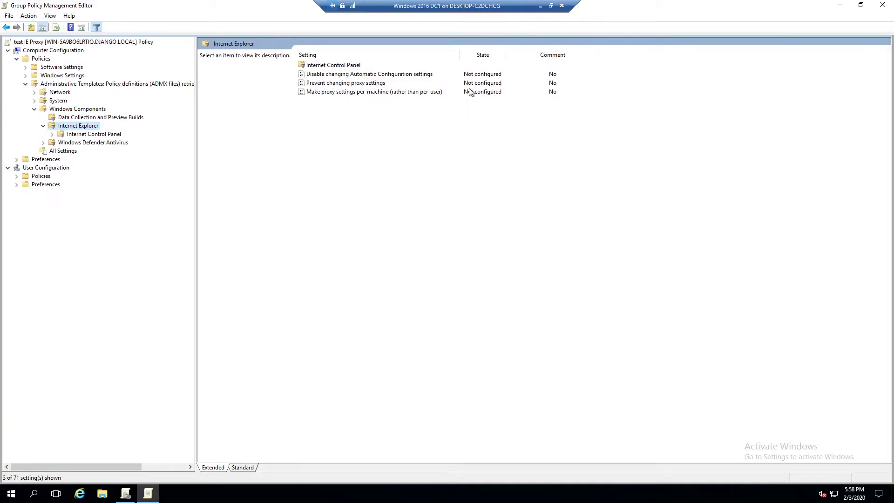
Set the "Prevent changing proxy settings" policy to Disabled and close the policy editor.
{"action": "double_click", "coordinate": [341, 87]}
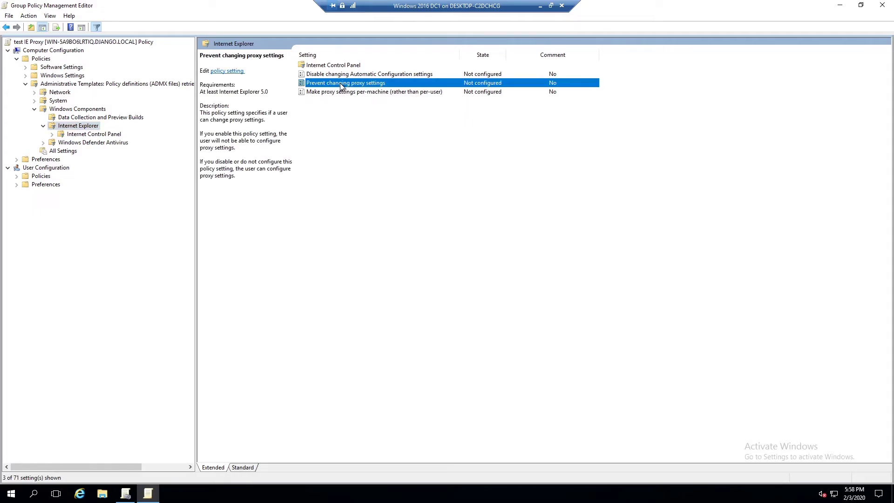
{"action": "left_click_drag", "start_coordinate": [141, 41], "coordinate": [289, 113]}
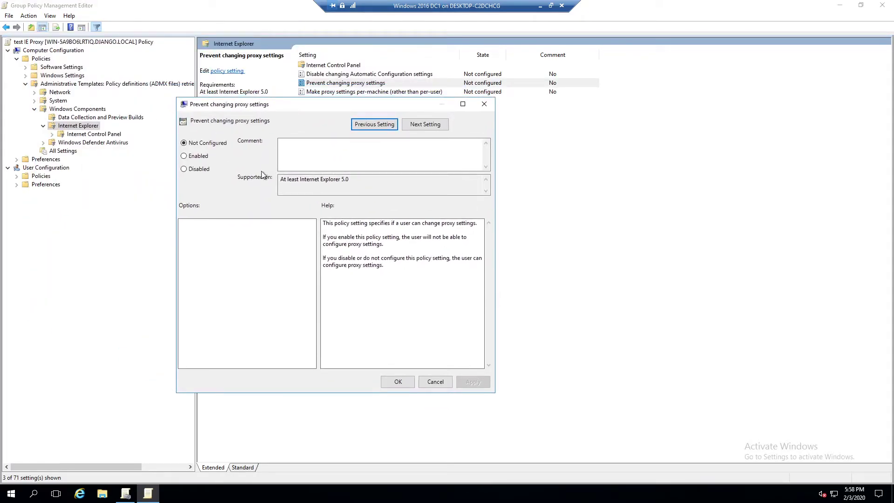
{"action": "left_click", "coordinate": [195, 170]}
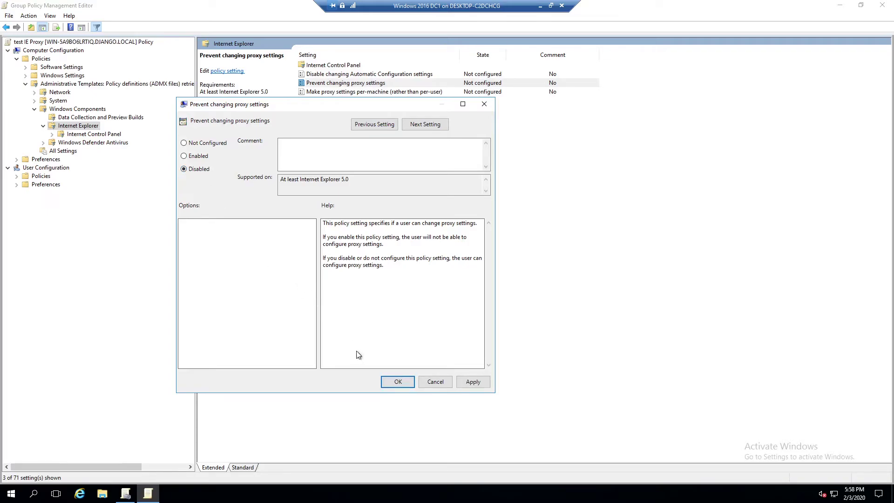
{"action": "left_click", "coordinate": [395, 383]}
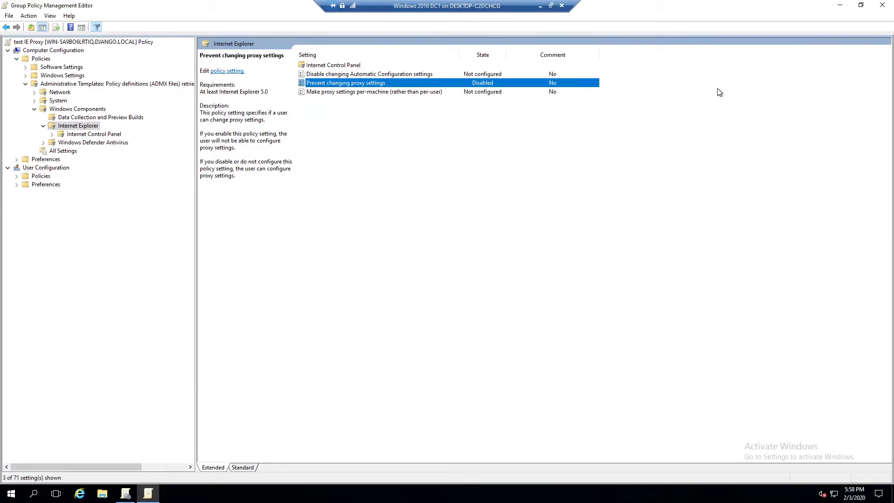
{"action": "left_click", "coordinate": [883, 4]}
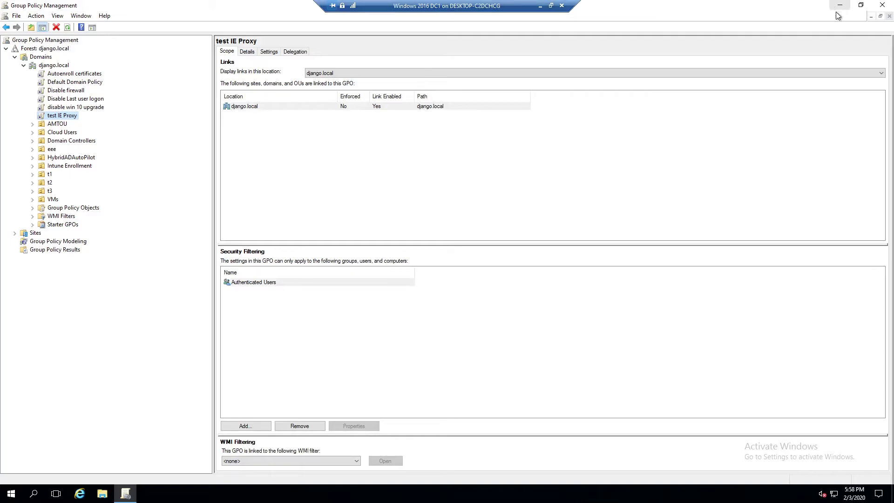
Switch to the win10domain1 virtual machine and run gpupdate /force in a command prompt.
{"action": "left_click", "coordinate": [540, 6]}
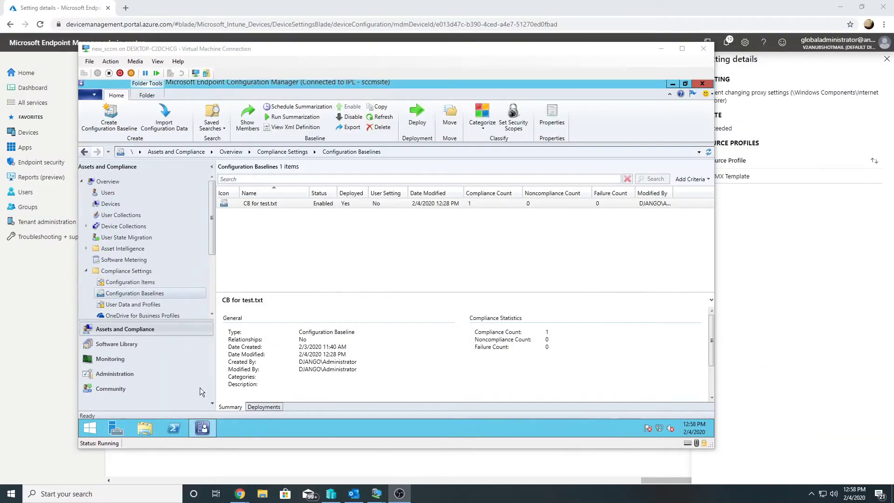
{"action": "mouse_move", "coordinate": [377, 493]}
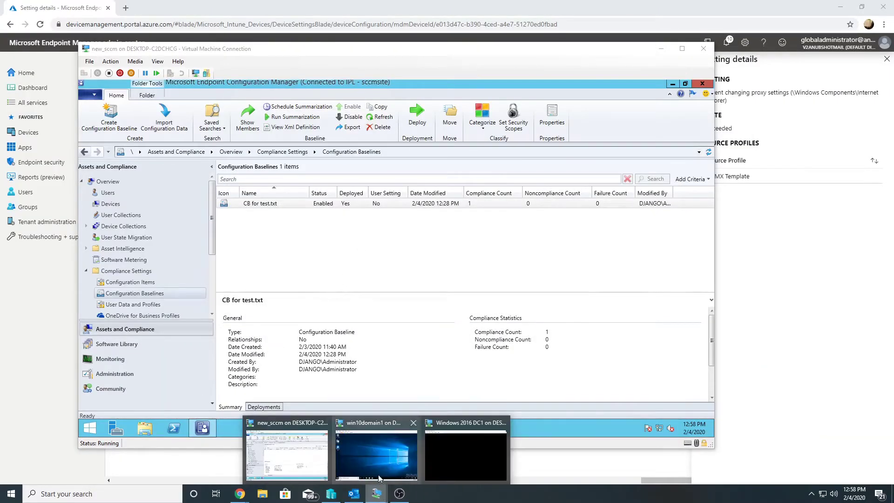
{"action": "left_click", "coordinate": [379, 460]}
{"action": "key", "text": "super"}
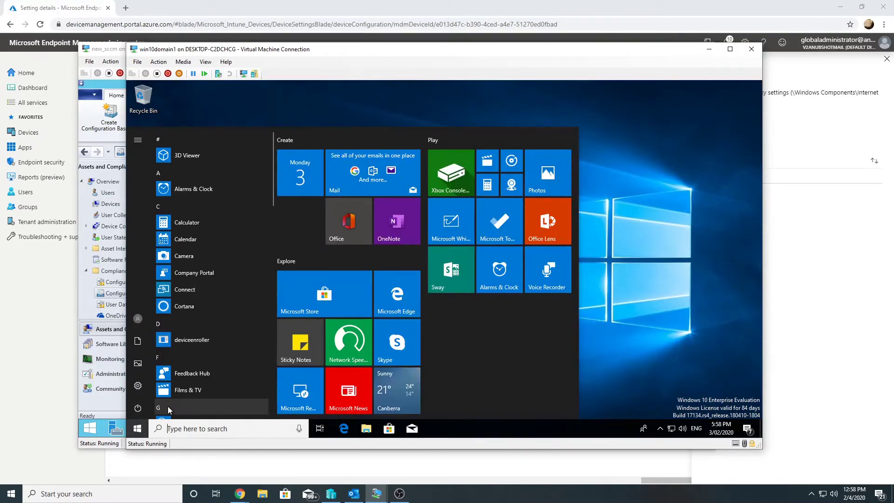
{"action": "type", "text": "cmd"}
{"action": "key", "text": "Return"}
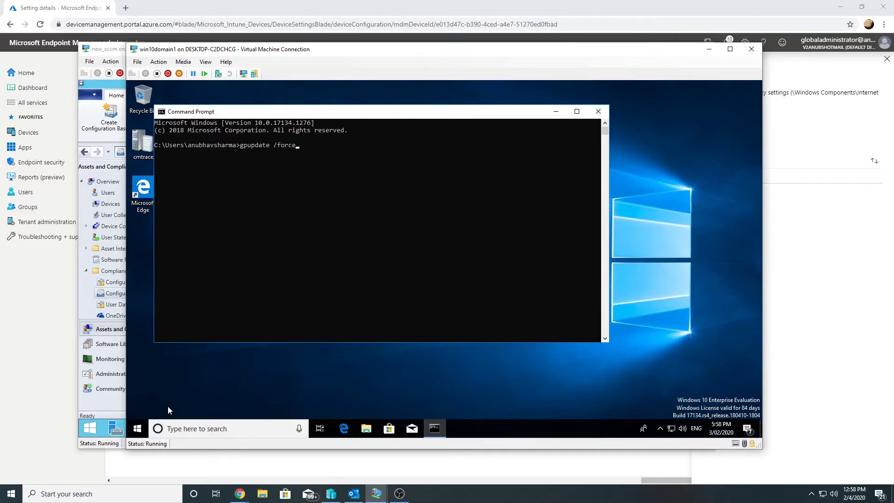
{"action": "key", "text": "Return"}
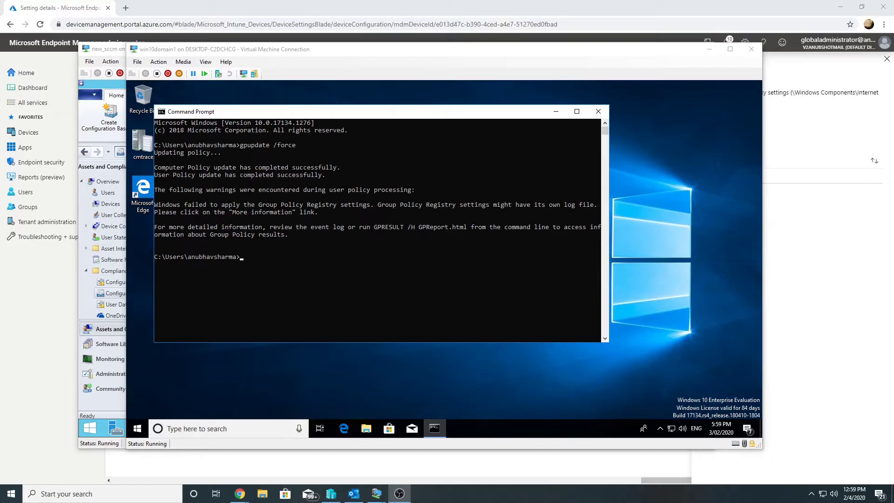
Run rsop.msc from the command prompt to generate the Resultant Set of Policy report.
{"action": "left_click", "coordinate": [321, 270]}
{"action": "type", "text": "rsop"}
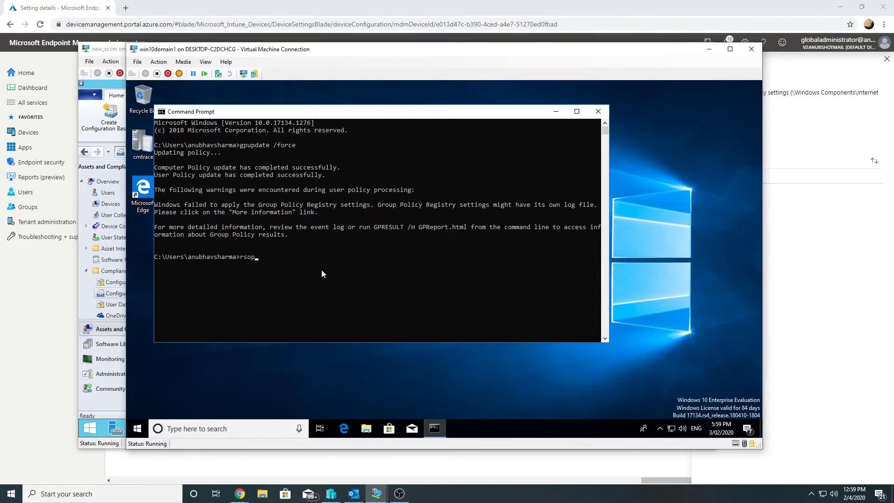
{"action": "type", "text": ".msc"}
{"action": "key", "text": "Return"}
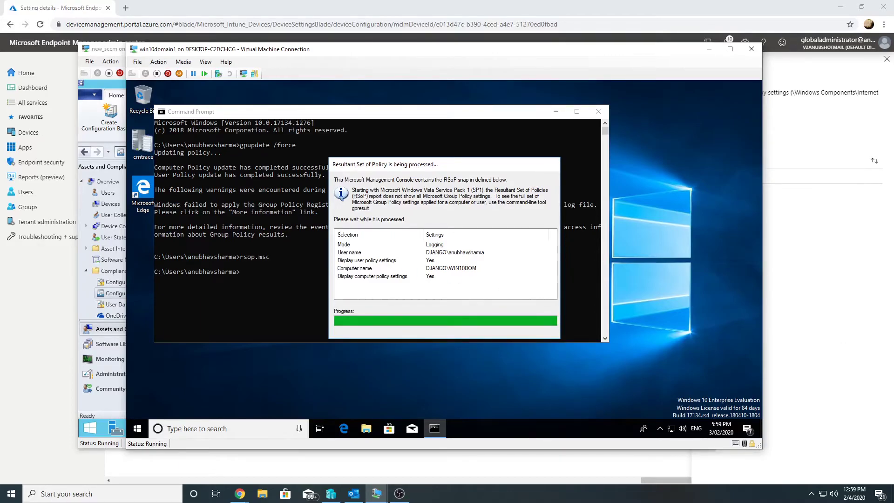
{"action": "key", "text": "alt+Tab"}
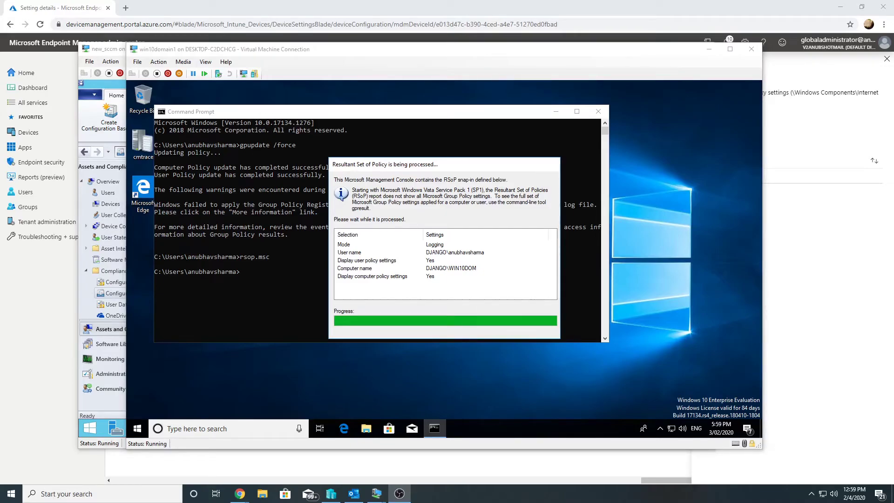
Check the state and source GPO of the Internet Explorer proxy policy in the Resultant Set of Policy, then close it without saving console settings.
{"action": "left_click", "coordinate": [166, 227]}
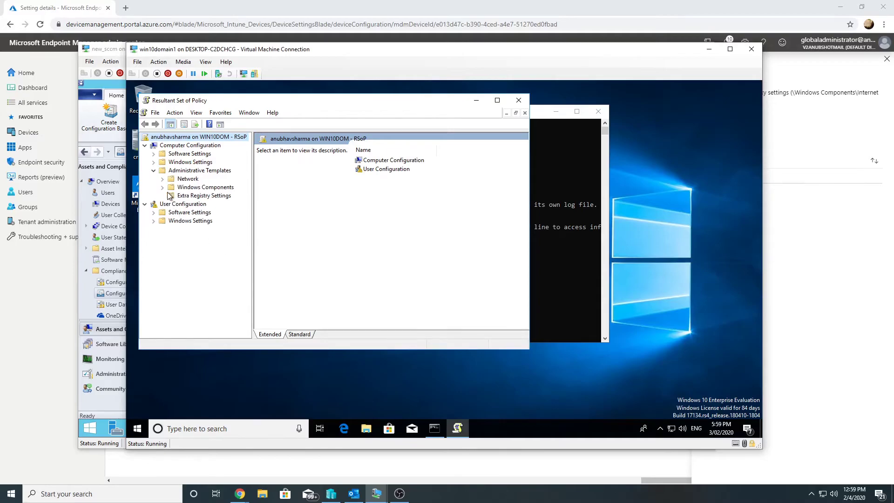
{"action": "left_click", "coordinate": [163, 187]}
{"action": "left_click", "coordinate": [207, 196]}
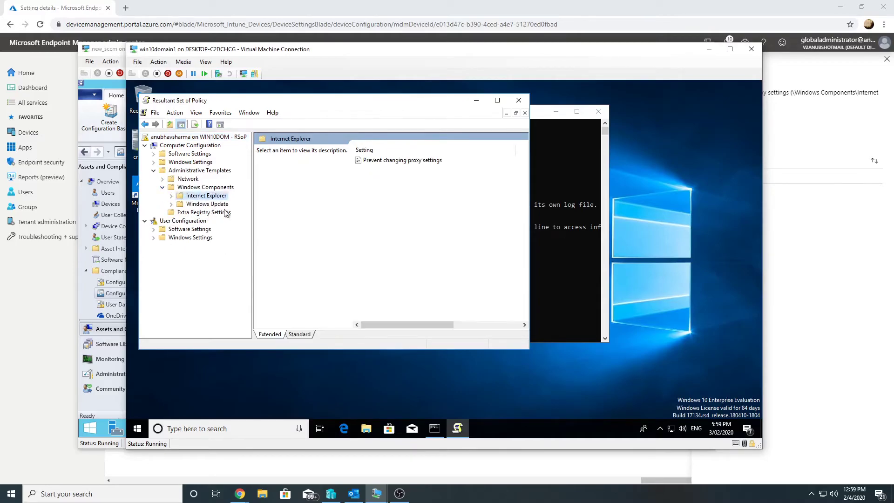
{"action": "left_click", "coordinate": [497, 100]}
{"action": "double_click", "coordinate": [411, 147]}
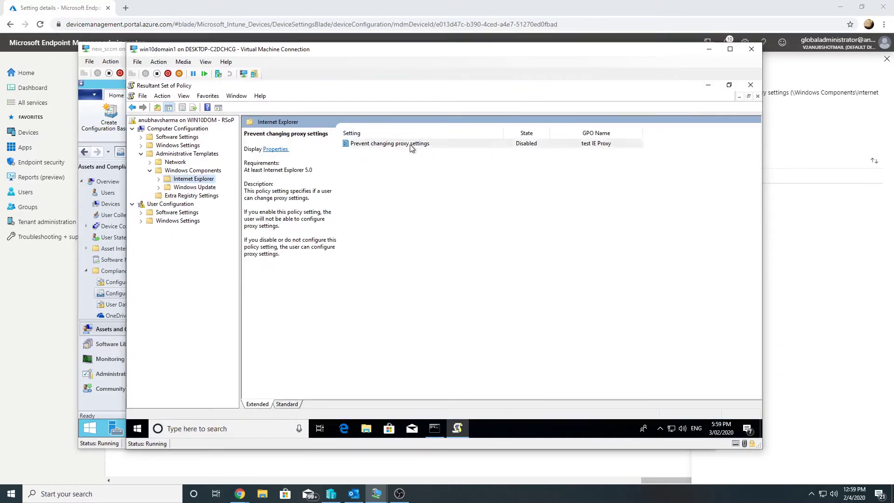
{"action": "left_click", "coordinate": [526, 149]}
{"action": "left_click", "coordinate": [750, 85]}
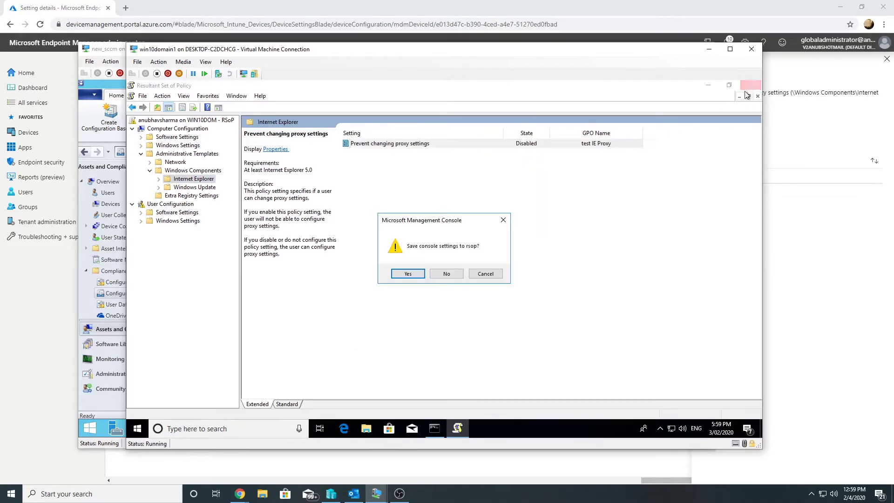
{"action": "left_click", "coordinate": [447, 274]}
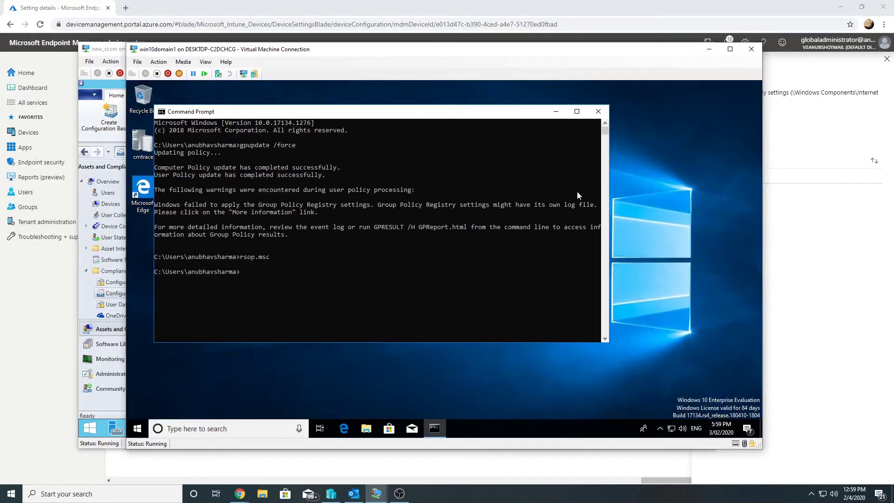
Minimize the command prompt and launch Internet Explorer on the virtual machine.
{"action": "left_click", "coordinate": [556, 112]}
{"action": "left_click", "coordinate": [132, 432]}
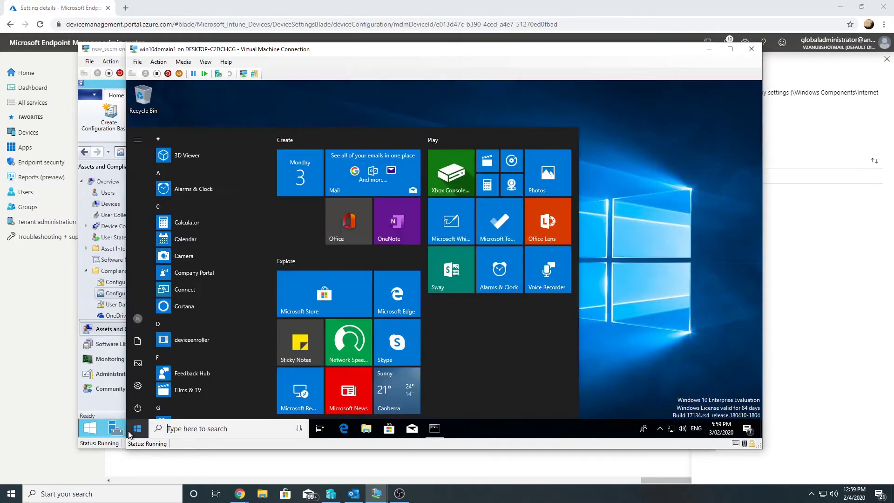
{"action": "type", "text": "internety"}
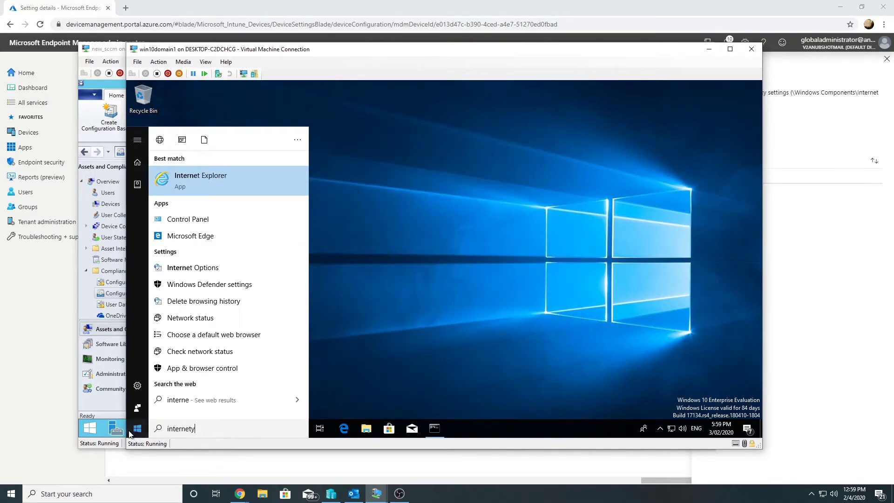
{"action": "type", "text": " e"}
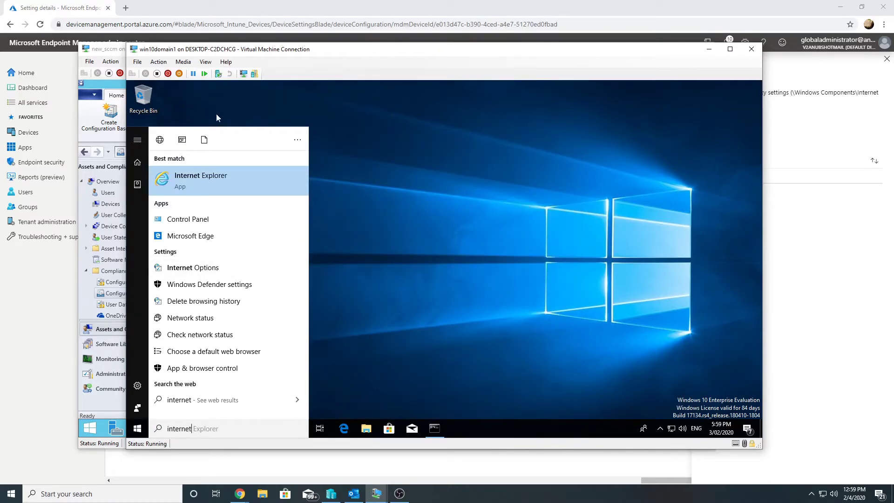
{"action": "left_click", "coordinate": [200, 179]}
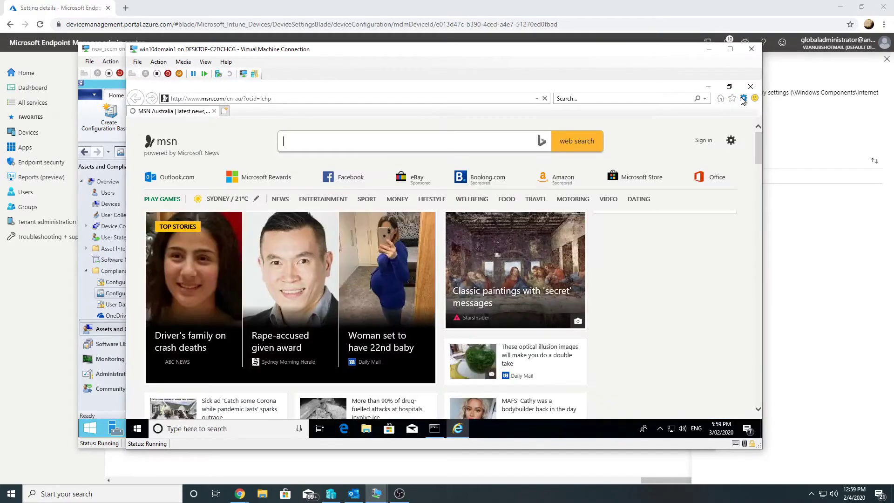
Test whether the LAN proxy server and local-address bypass options can be toggled in Internet Options, and cancel the changes.
{"action": "left_click", "coordinate": [743, 99]}
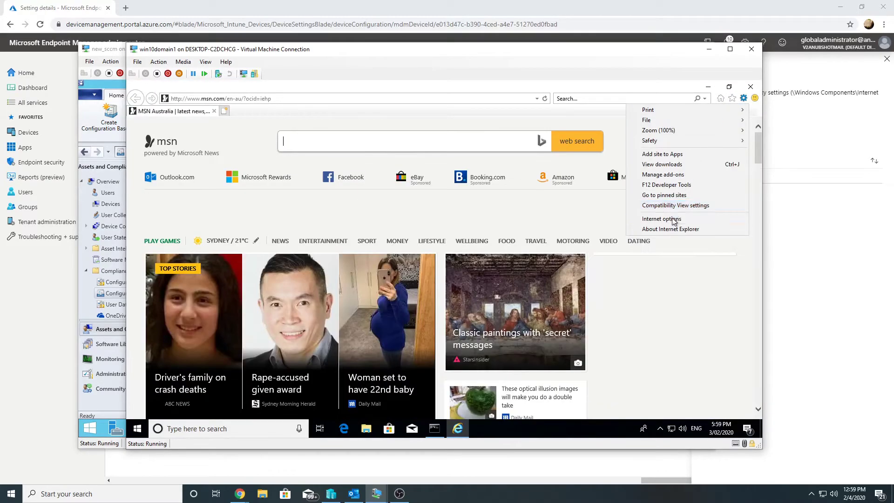
{"action": "left_click", "coordinate": [668, 220]}
{"action": "left_click", "coordinate": [245, 107]}
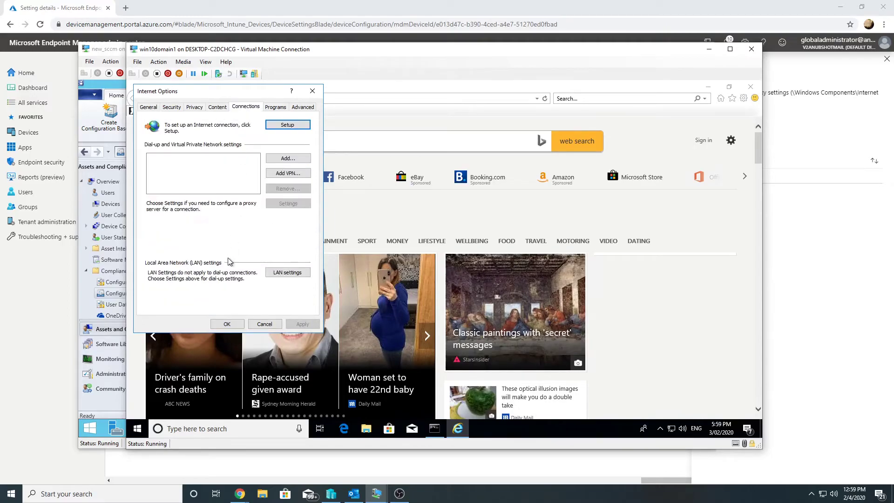
{"action": "left_click", "coordinate": [273, 275]}
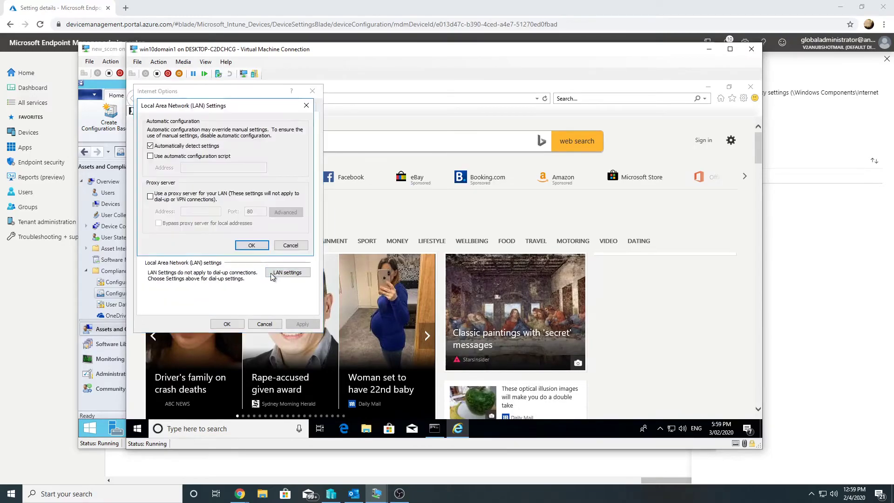
{"action": "left_click", "coordinate": [195, 196]}
{"action": "left_click", "coordinate": [189, 224]}
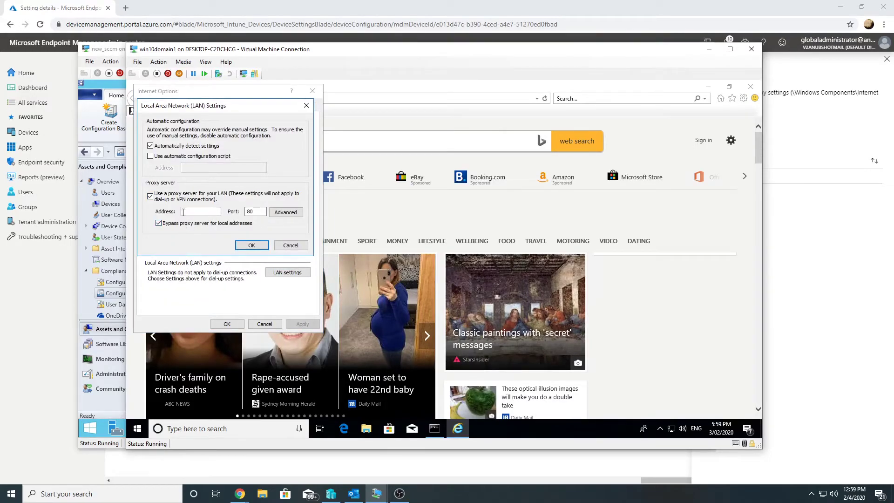
{"action": "left_click", "coordinate": [189, 199]}
{"action": "left_click", "coordinate": [289, 246]}
{"action": "left_click", "coordinate": [265, 324]}
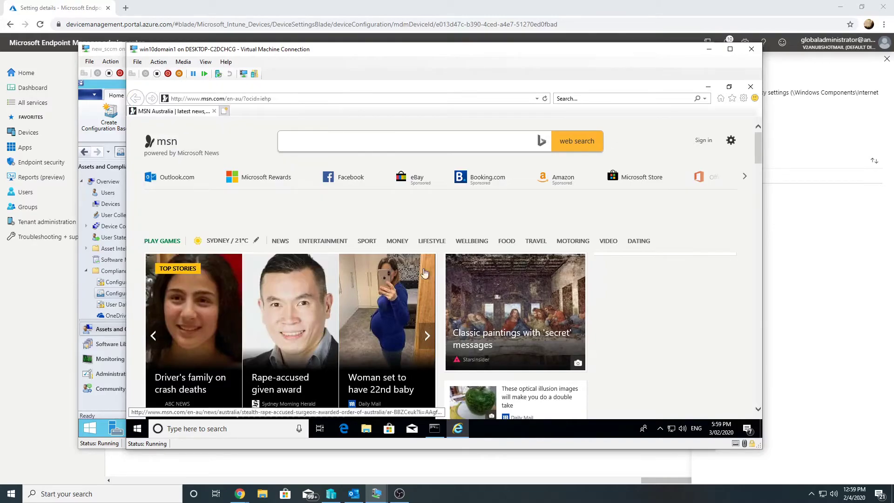
Recheck the LAN settings by trying to enable a proxy server, cancel the change and close Internet Explorer.
{"action": "left_click", "coordinate": [743, 98]}
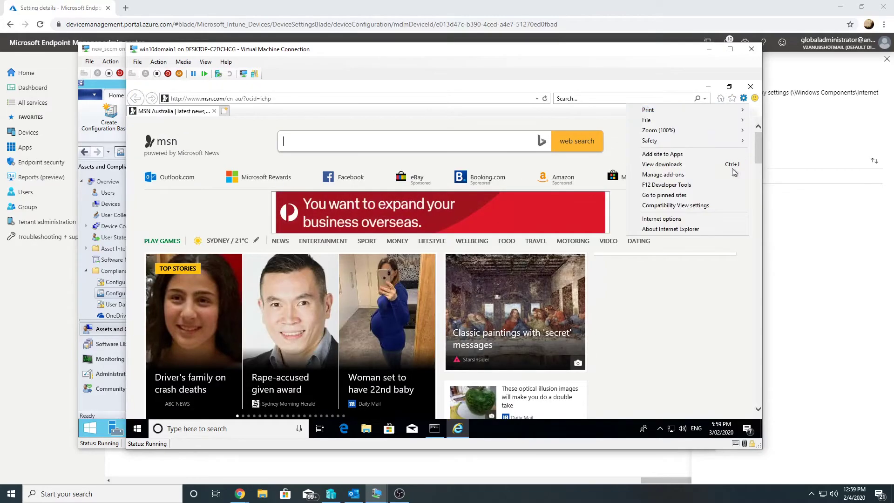
{"action": "left_click", "coordinate": [695, 218]}
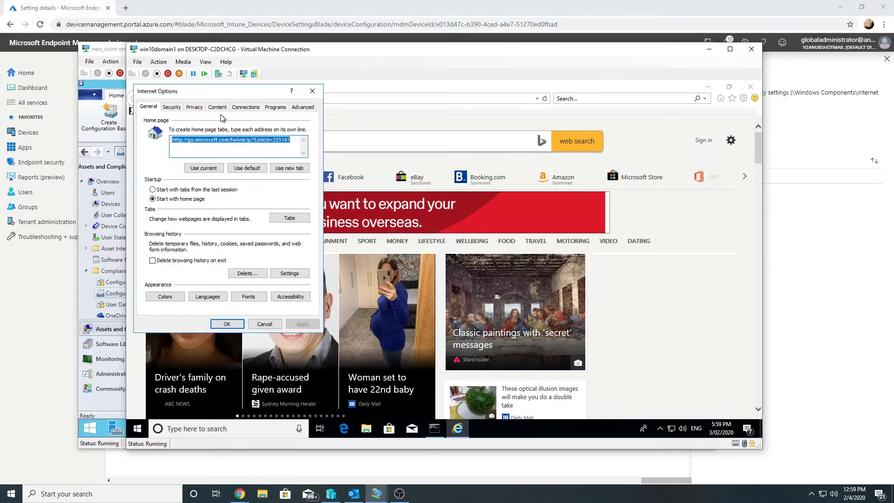
{"action": "left_click", "coordinate": [245, 107]}
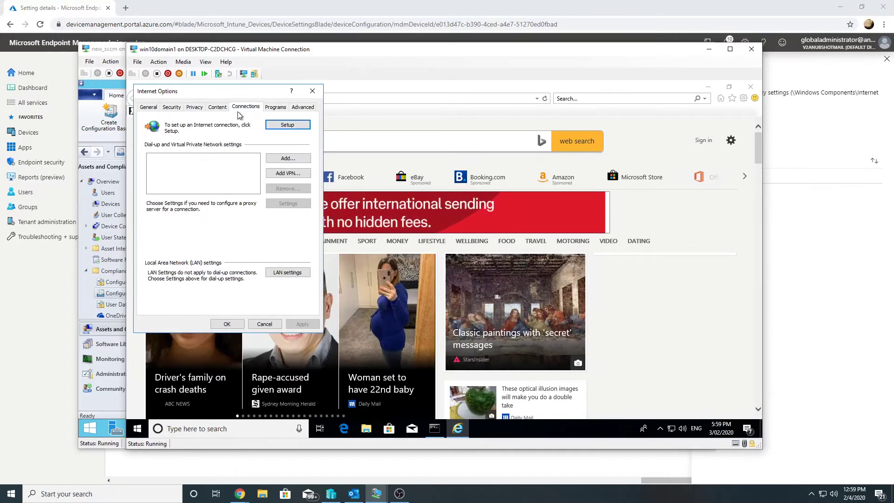
{"action": "left_click", "coordinate": [275, 274]}
{"action": "left_click", "coordinate": [193, 198]}
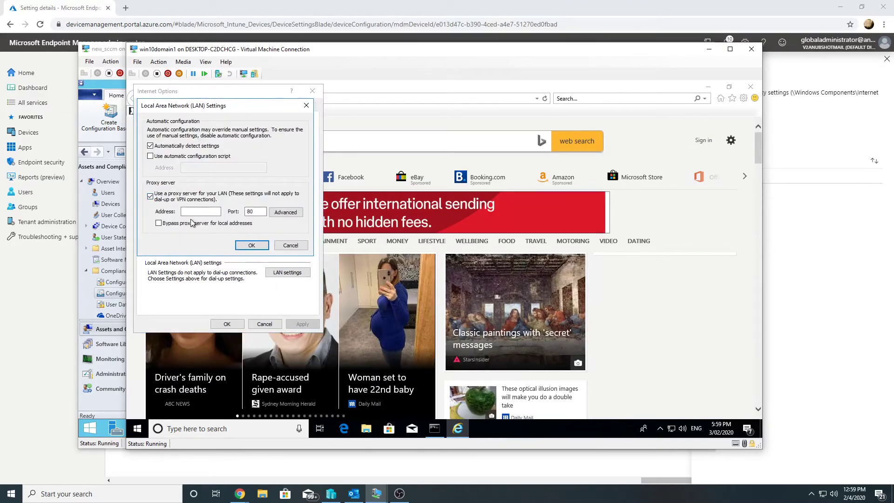
{"action": "left_click", "coordinate": [291, 246]}
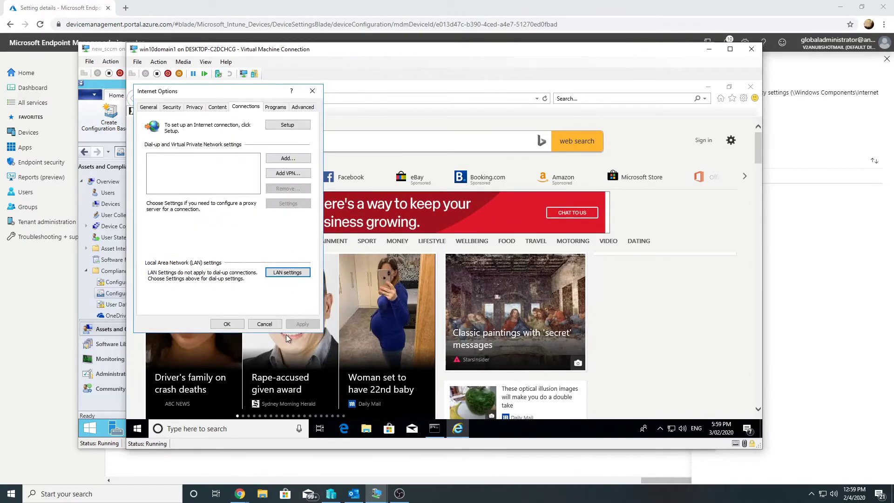
{"action": "left_click", "coordinate": [264, 324]}
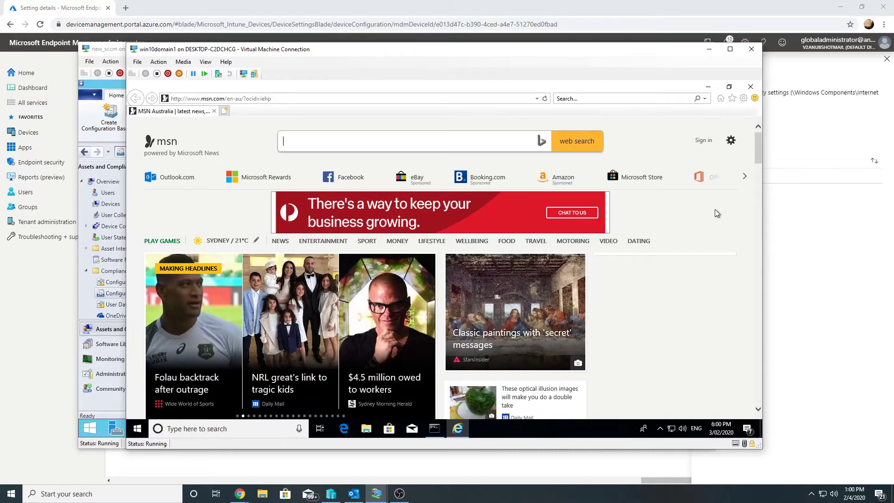
{"action": "left_click", "coordinate": [750, 87]}
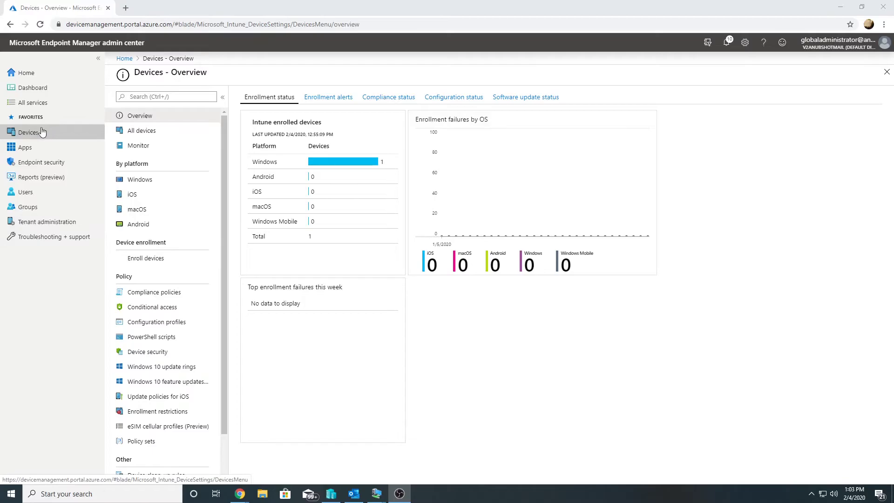
Switch to the Microsoft Endpoint Manager admin center and open the device configuration profiles list.
{"action": "left_click", "coordinate": [42, 131]}
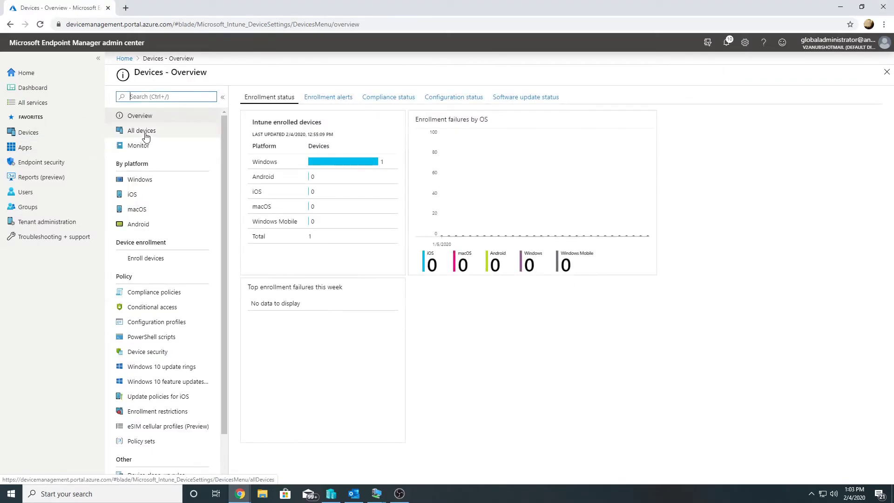
{"action": "left_click", "coordinate": [146, 136]}
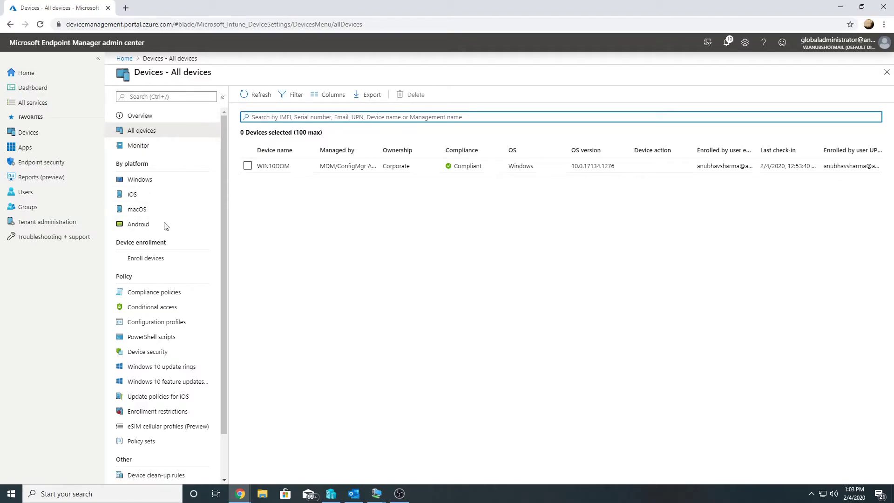
{"action": "left_click", "coordinate": [168, 323]}
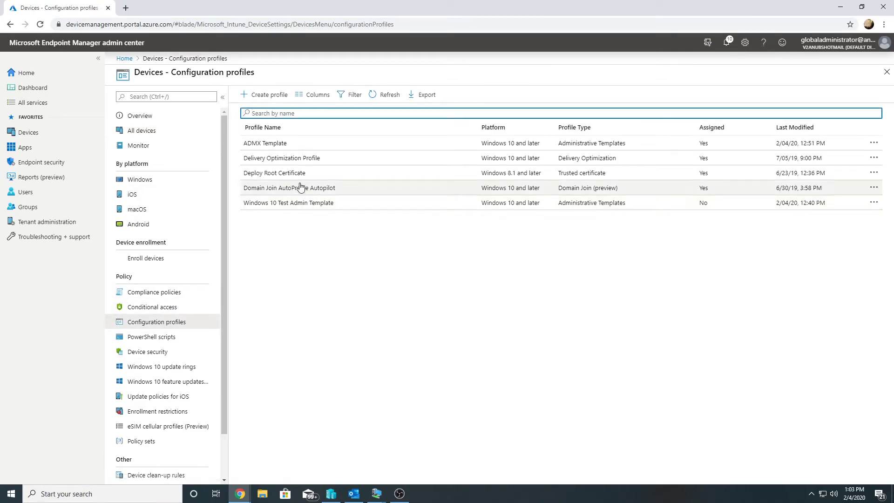
Start a configuration profile named "mdm wins over gpo" for Windows 10 and later with the Custom profile type.
{"action": "left_click", "coordinate": [263, 95]}
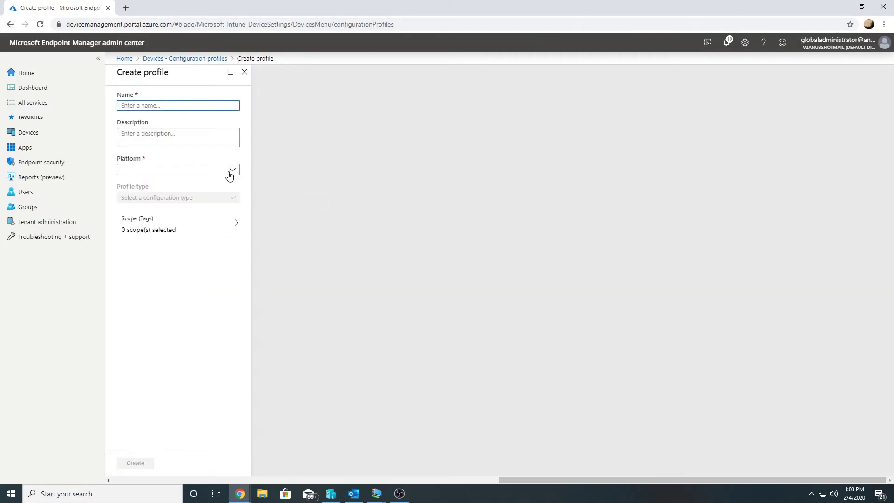
{"action": "type", "text": "mdm wins ov"}
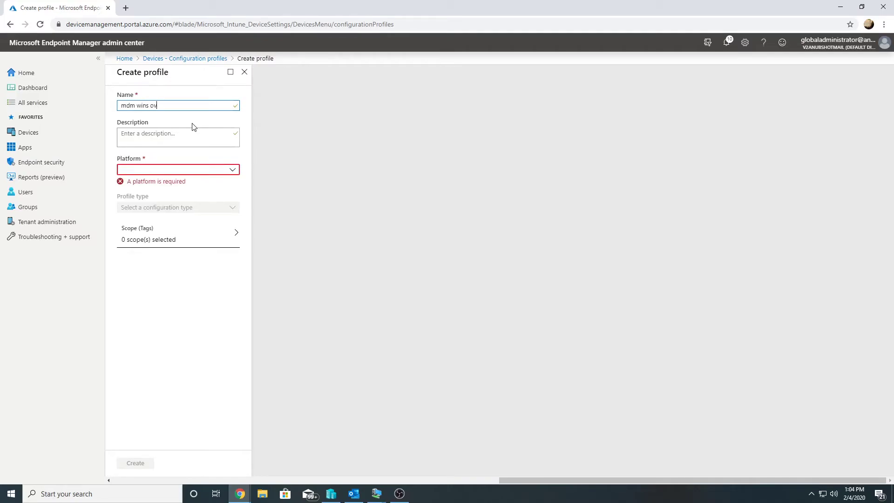
{"action": "type", "text": "er gpo"}
{"action": "left_click", "coordinate": [207, 170]}
{"action": "left_click", "coordinate": [184, 287]}
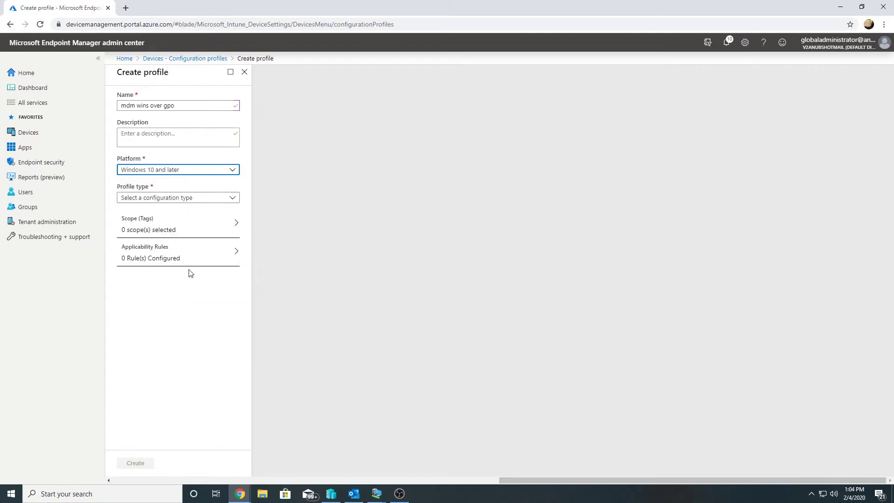
{"action": "left_click", "coordinate": [197, 199]}
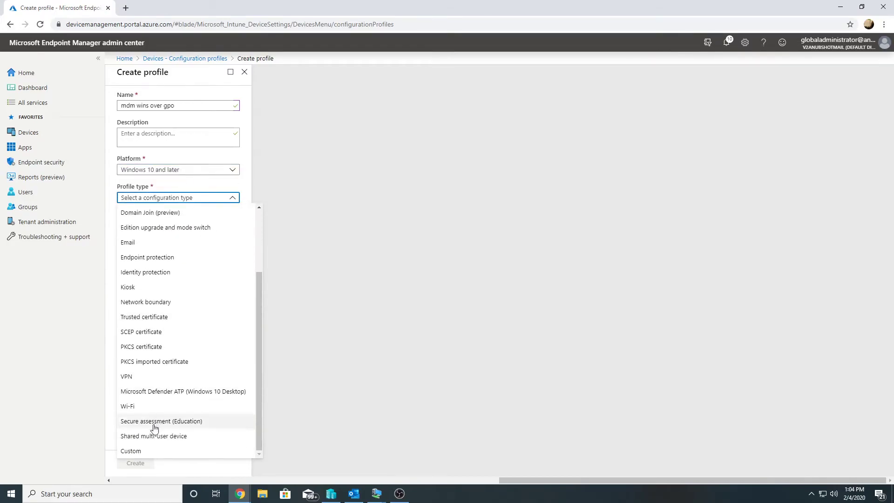
{"action": "left_click", "coordinate": [141, 451]}
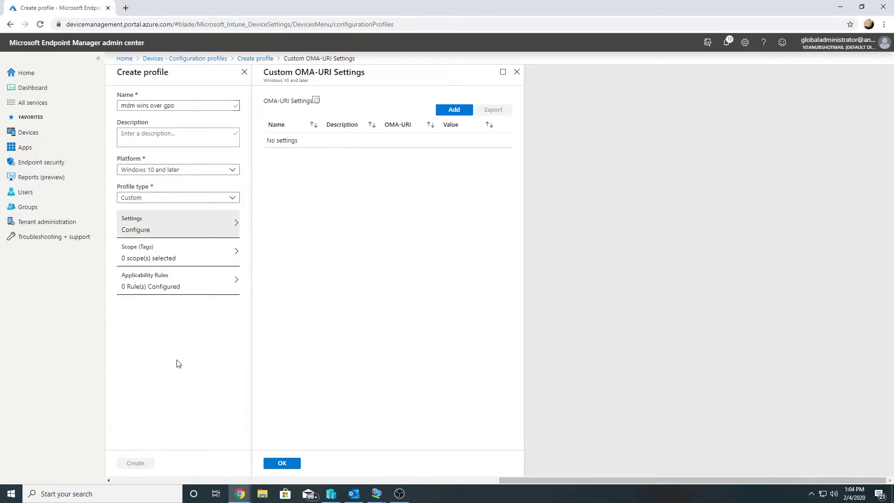
Add an OMA-URI row named "md wins over gpo" with the path ./Device/Vendor/MSFT/Policy/Config/ControlPolicyConflict/MDMWinsOverGP.
{"action": "left_click", "coordinate": [449, 111]}
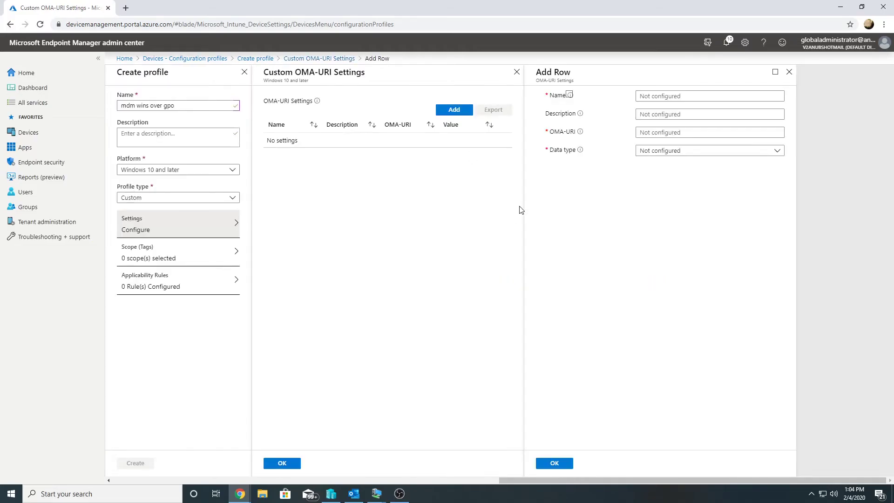
{"action": "left_click", "coordinate": [671, 97]}
{"action": "type", "text": "md wins over"}
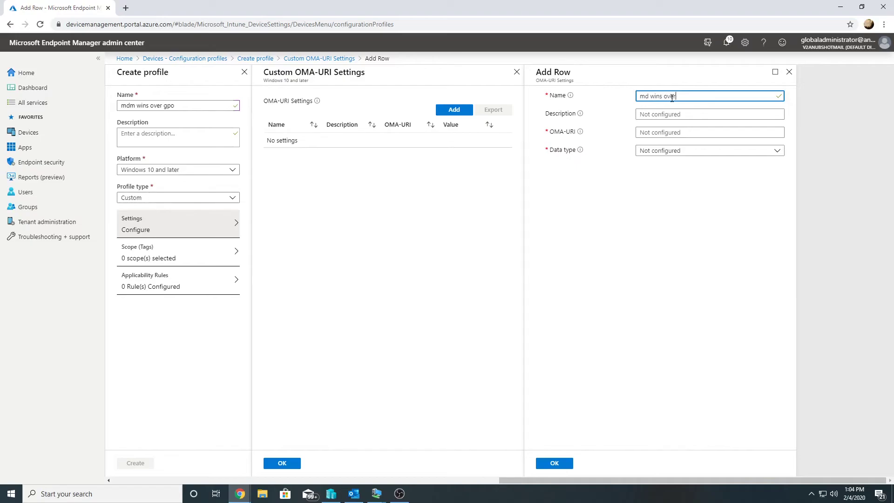
{"action": "key", "text": "Tab"}
{"action": "key", "text": "Tab"}
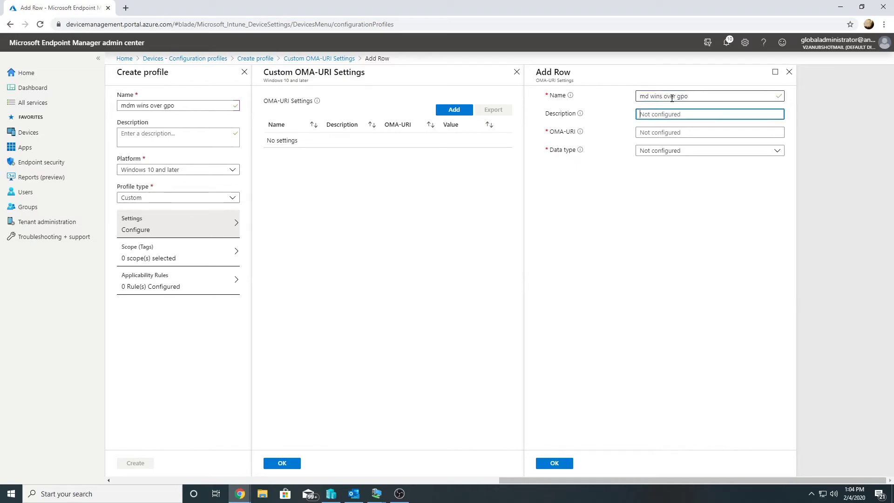
{"action": "type", "text": "./Device/Vendor/MSFT/Policy/Config/ControlPolicyConflict/MDMWinsOverGP"}
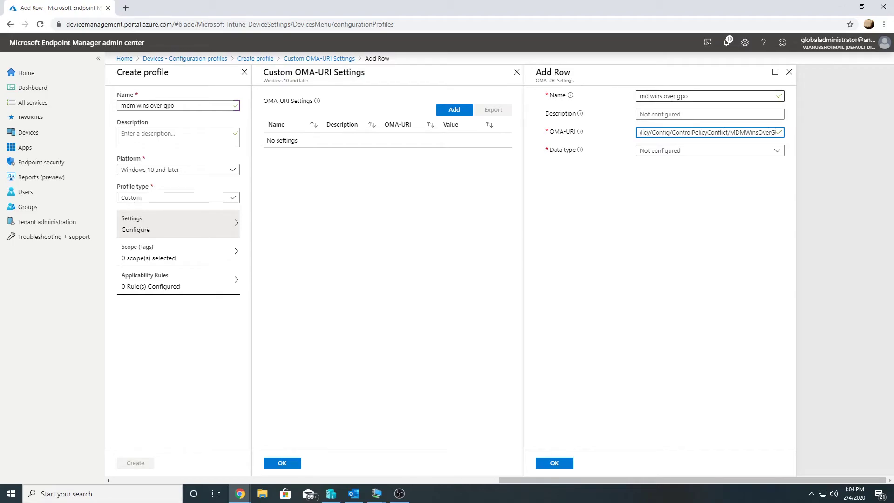
Review the OMA-URI path of the new row along its whole length, from ControlPolicy to the ending MDMWinsOverGP.
{"action": "key", "text": "Left"}
{"action": "key", "text": "Left"}
{"action": "key", "text": "Left"}
{"action": "key", "text": "Left"}
{"action": "key", "text": "Left"}
{"action": "key", "text": "Left"}
{"action": "key", "text": "Left"}
{"action": "key", "text": "Left"}
{"action": "key", "text": "Left"}
{"action": "key", "text": "Left"}
{"action": "key", "text": "Left"}
{"action": "key", "text": "Left"}
{"action": "key", "text": "Left"}
{"action": "key", "text": "Left"}
{"action": "key", "text": "Left"}
{"action": "key", "text": "Left"}
{"action": "key", "text": "Left"}
{"action": "key", "text": "Left"}
{"action": "key", "text": "Left"}
{"action": "key", "text": "Left"}
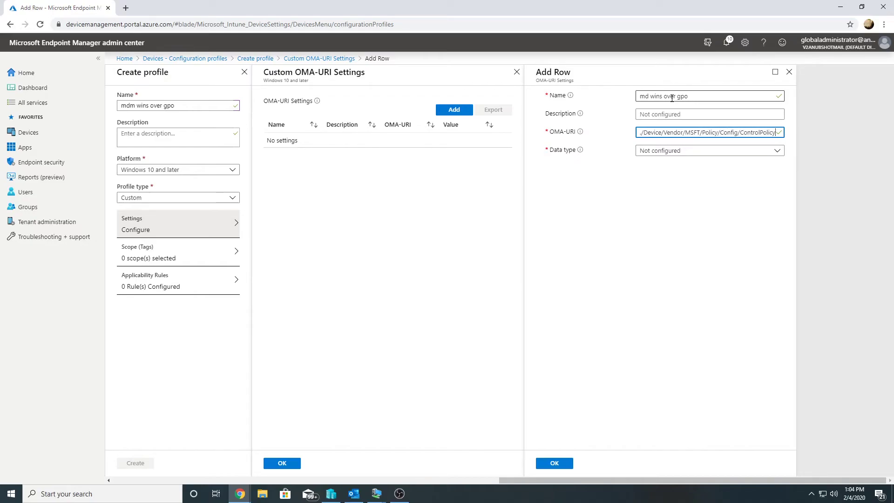
{"action": "key", "text": "Right"}
{"action": "key", "text": "Right"}
{"action": "key", "text": "Right"}
{"action": "key", "text": "Right"}
{"action": "key", "text": "Right"}
{"action": "key", "text": "Right"}
{"action": "key", "text": "Right"}
{"action": "key", "text": "Right"}
{"action": "key", "text": "Right"}
{"action": "key", "text": "Right"}
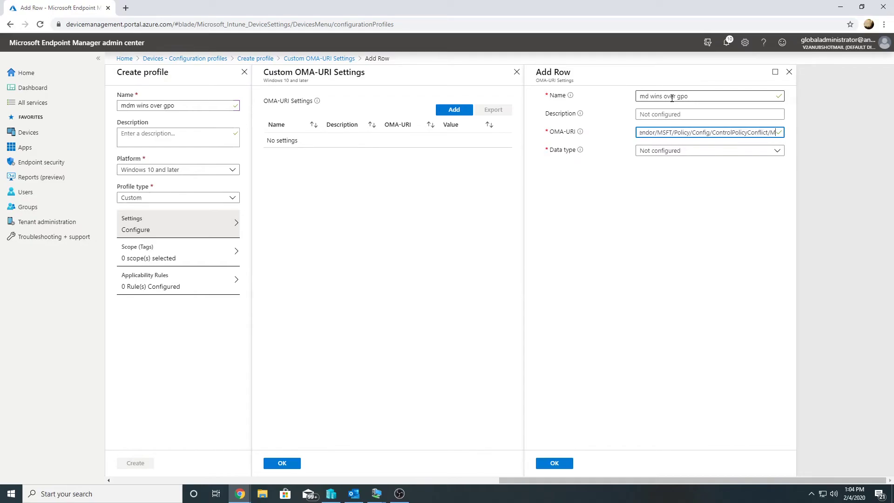
{"action": "key", "text": "Right"}
{"action": "key", "text": "Right"}
{"action": "key", "text": "Right"}
{"action": "key", "text": "Right"}
{"action": "key", "text": "Right"}
{"action": "key", "text": "Right"}
{"action": "key", "text": "Right"}
{"action": "key", "text": "Right"}
{"action": "key", "text": "Right"}
{"action": "key", "text": "Right"}
{"action": "key", "text": "Right"}
{"action": "key", "text": "Right"}
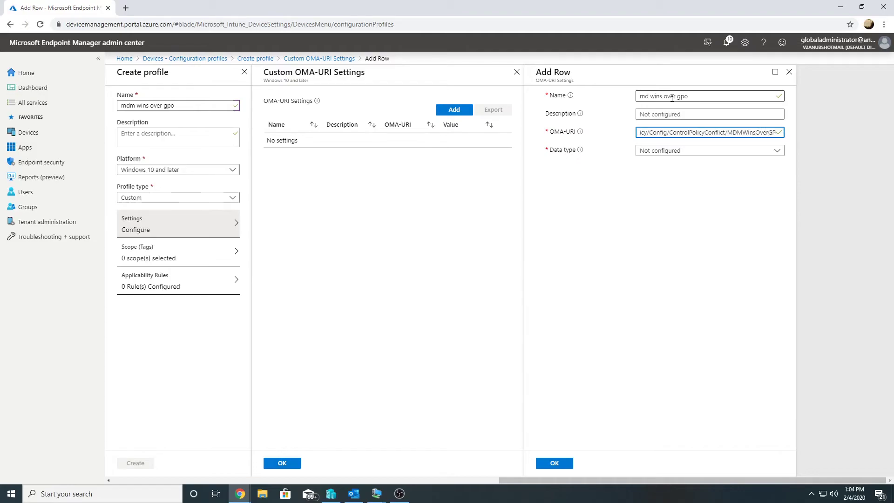
Set the OMA-URI row's data type to Integer and its value to 1.
{"action": "left_click", "coordinate": [680, 151]}
{"action": "left_click", "coordinate": [679, 223]}
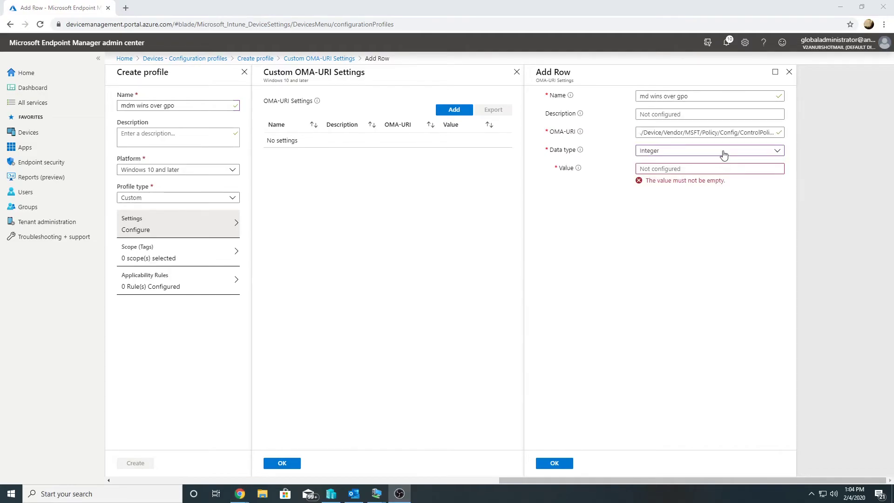
{"action": "left_click", "coordinate": [722, 151]}
{"action": "left_click", "coordinate": [662, 225]}
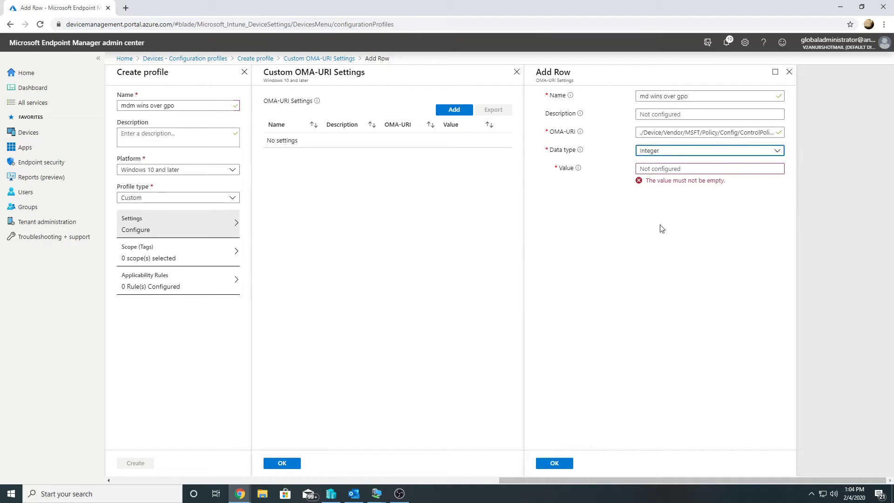
{"action": "left_click", "coordinate": [679, 170]}
{"action": "type", "text": "1"}
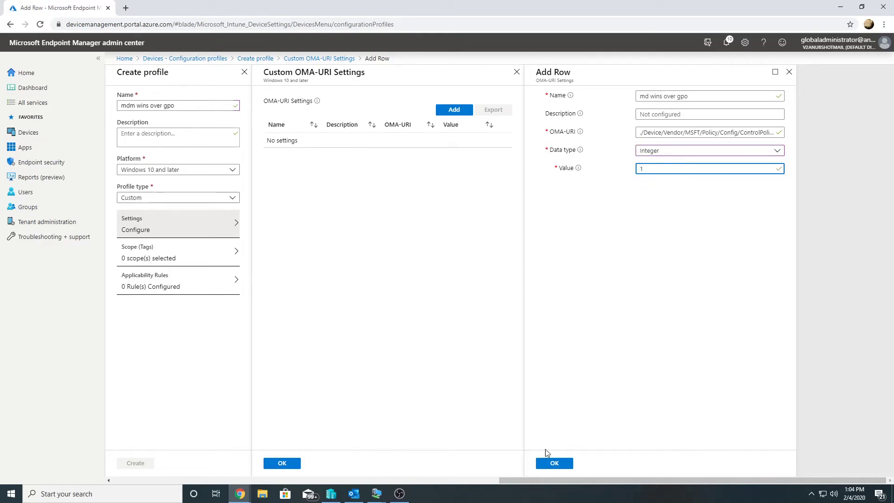
Save the OMA-URI row and the custom settings, and create the "mdm wins over gpo" profile.
{"action": "left_click", "coordinate": [550, 462]}
{"action": "left_click", "coordinate": [282, 464]}
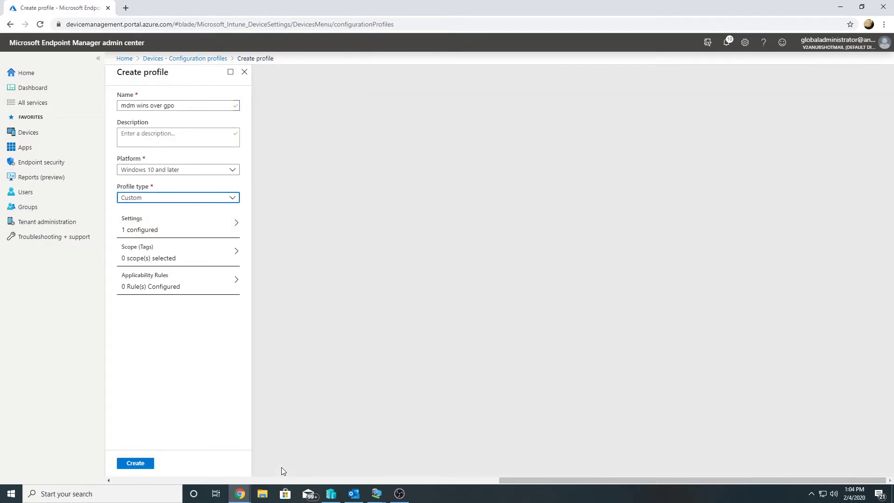
{"action": "left_click", "coordinate": [145, 463]}
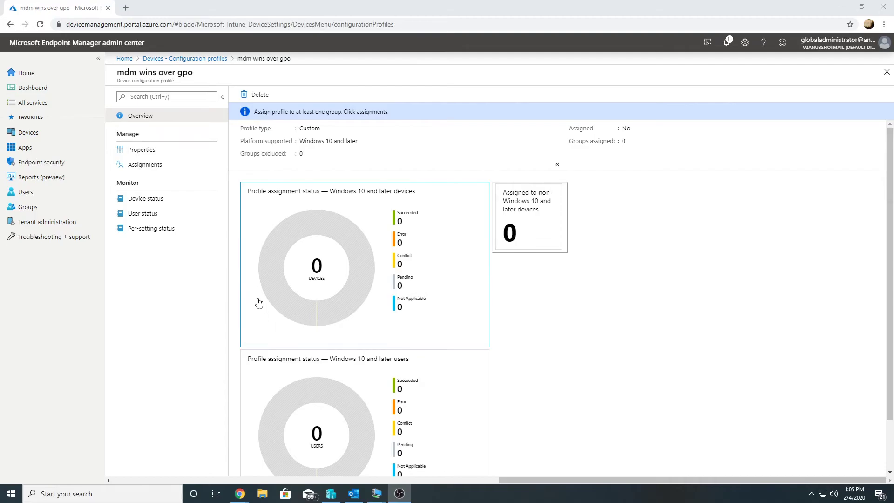
Assign the "mdm wins over gpo" profile to the Win 10 CoManaged group and save the assignment.
{"action": "left_click", "coordinate": [152, 170]}
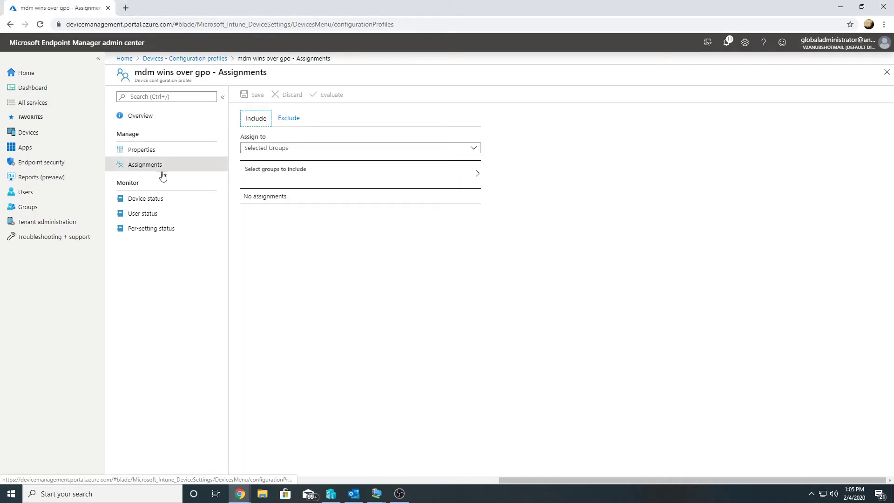
{"action": "left_click", "coordinate": [322, 179]}
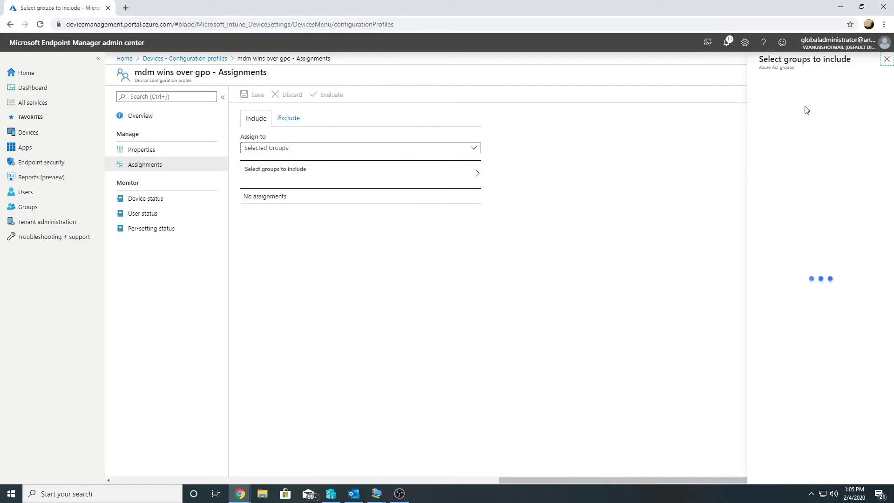
{"action": "type", "text": "win 1"}
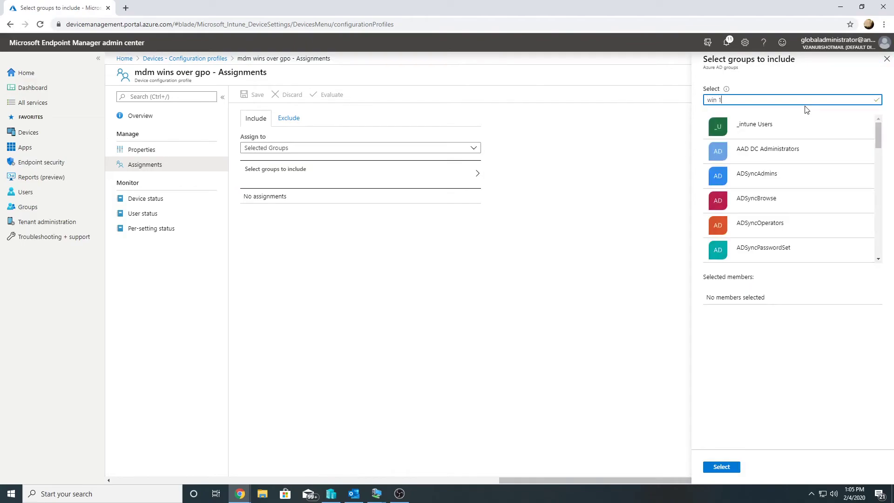
{"action": "type", "text": "0"}
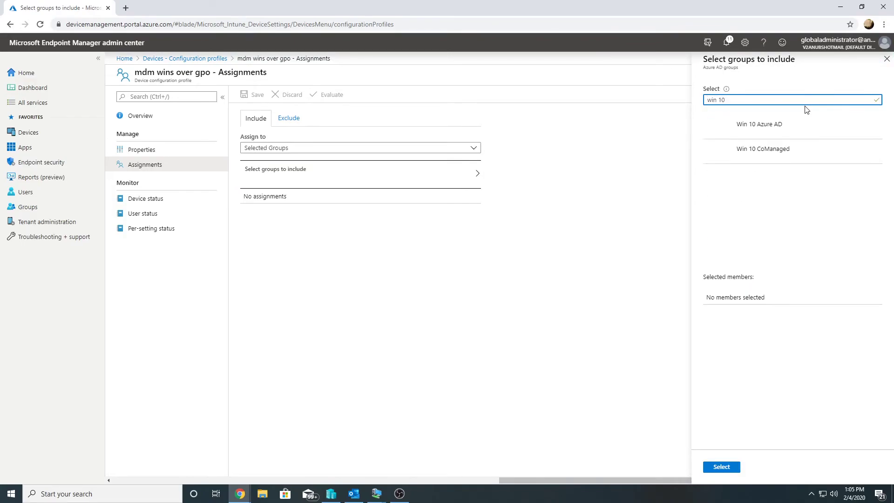
{"action": "left_click", "coordinate": [786, 156]}
{"action": "left_click", "coordinate": [722, 467]}
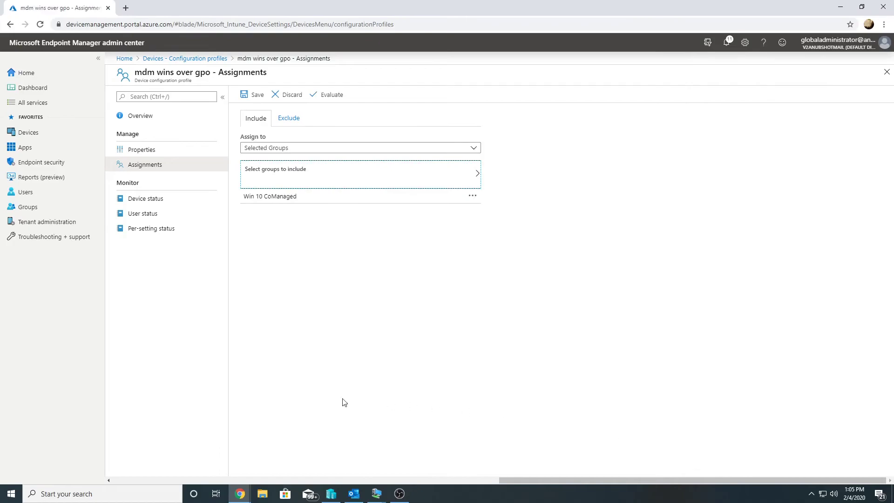
{"action": "left_click", "coordinate": [254, 94]}
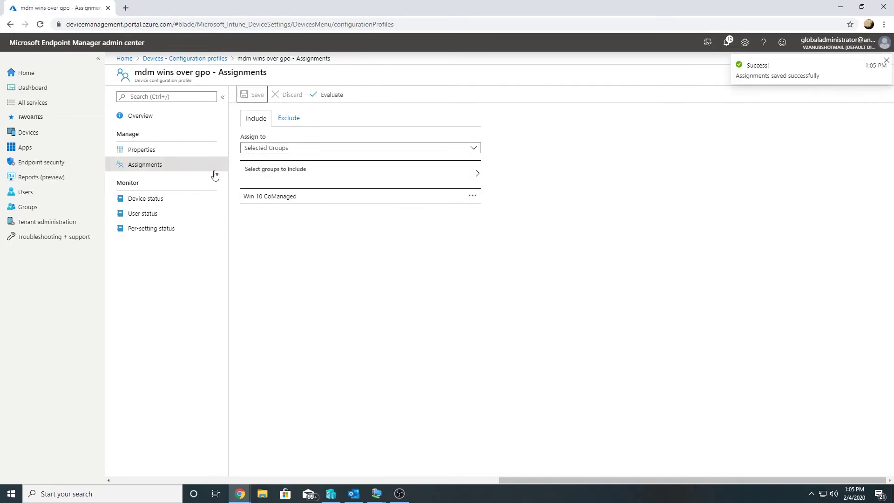
Open the device WIN10DOM from the list of all devices and sync it with Intune.
{"action": "left_click", "coordinate": [193, 58]}
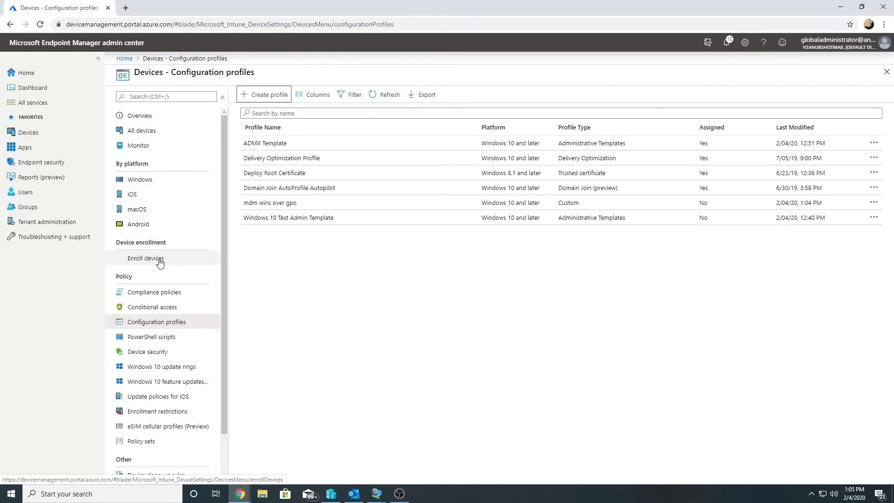
{"action": "left_click", "coordinate": [26, 133]}
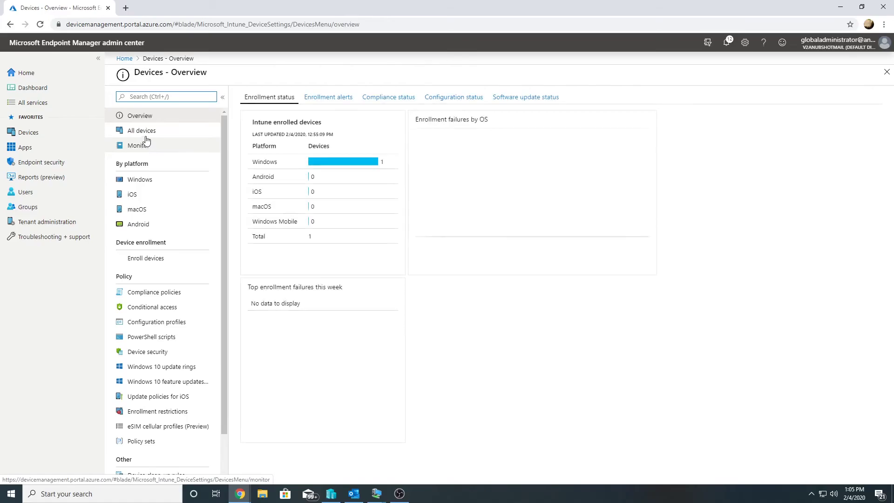
{"action": "left_click", "coordinate": [142, 131]}
{"action": "left_click", "coordinate": [274, 166]}
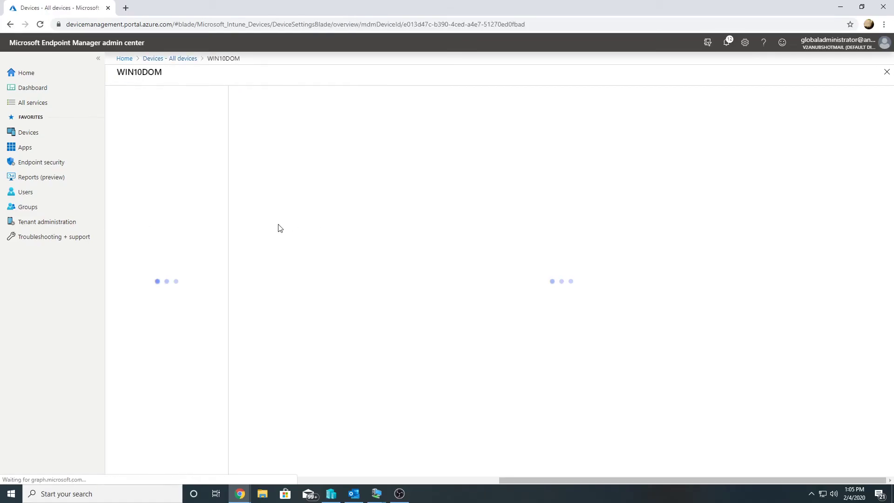
{"action": "left_click", "coordinate": [404, 96]}
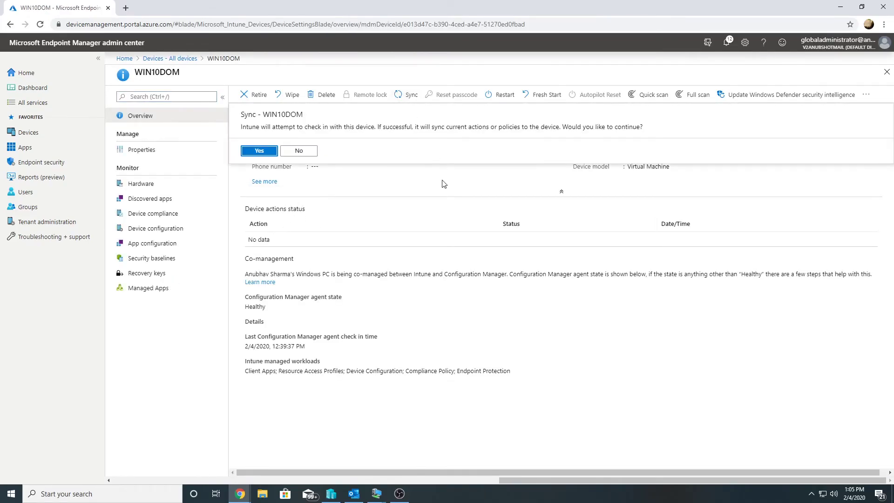
{"action": "left_click", "coordinate": [260, 154]}
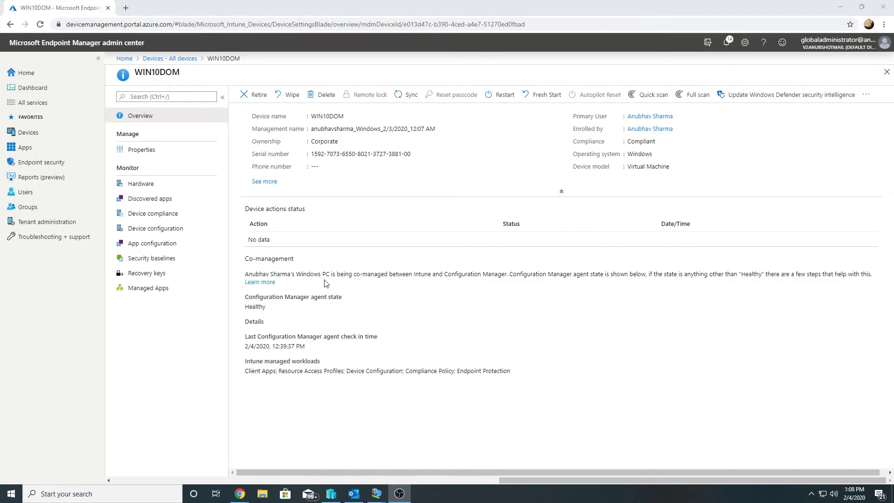
Check WIN10DOM's device configuration list and the "mdm wins over gpo" profile settings, including a look at device compliance.
{"action": "left_click", "coordinate": [163, 232]}
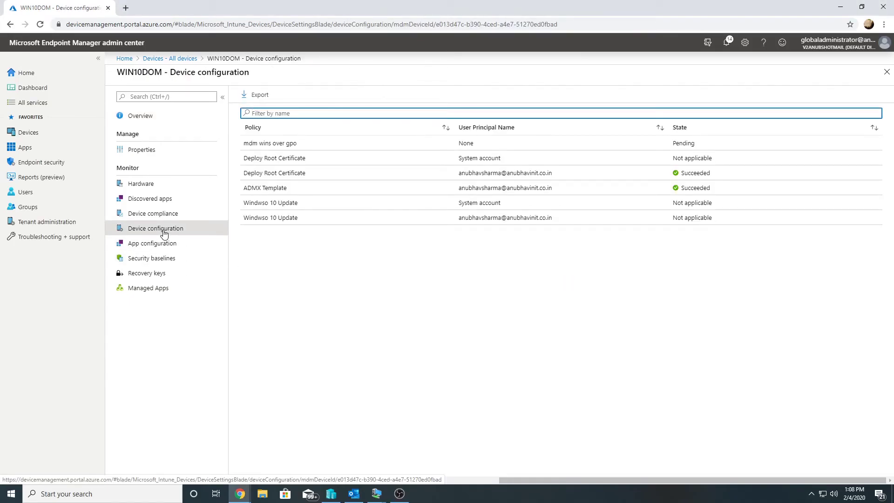
{"action": "left_click", "coordinate": [282, 143]}
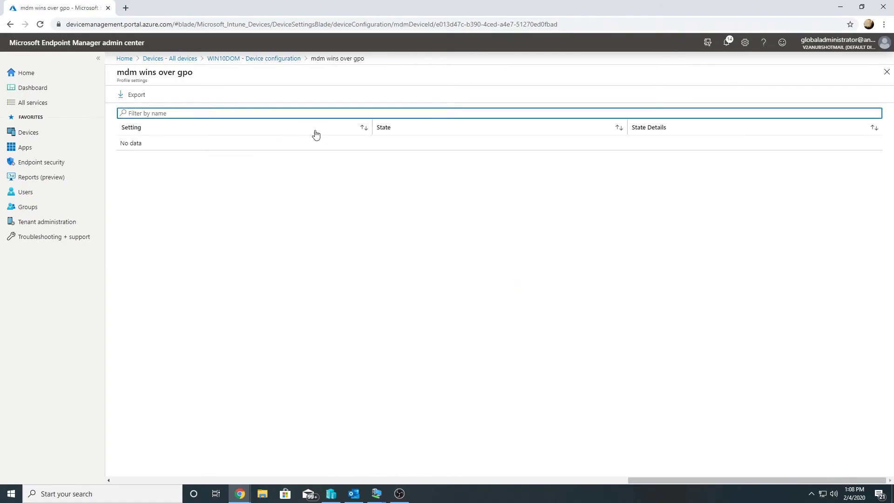
{"action": "left_click", "coordinate": [275, 58]}
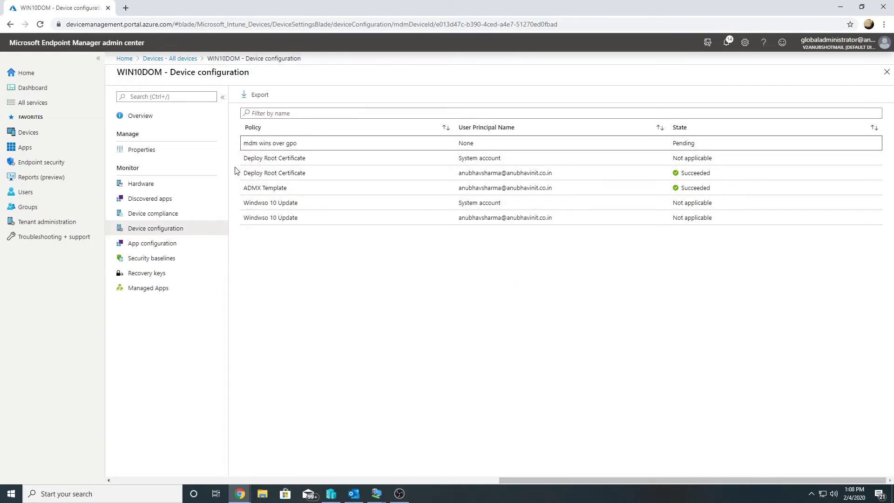
{"action": "left_click", "coordinate": [169, 214]}
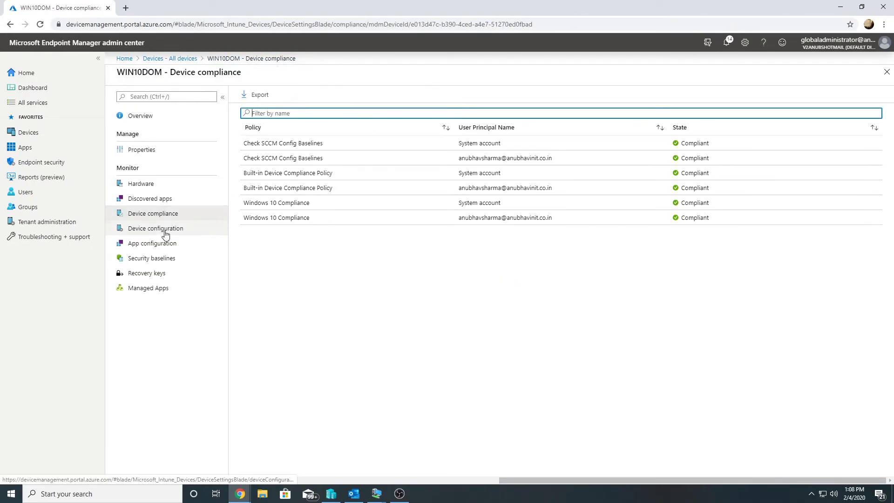
{"action": "left_click", "coordinate": [165, 233]}
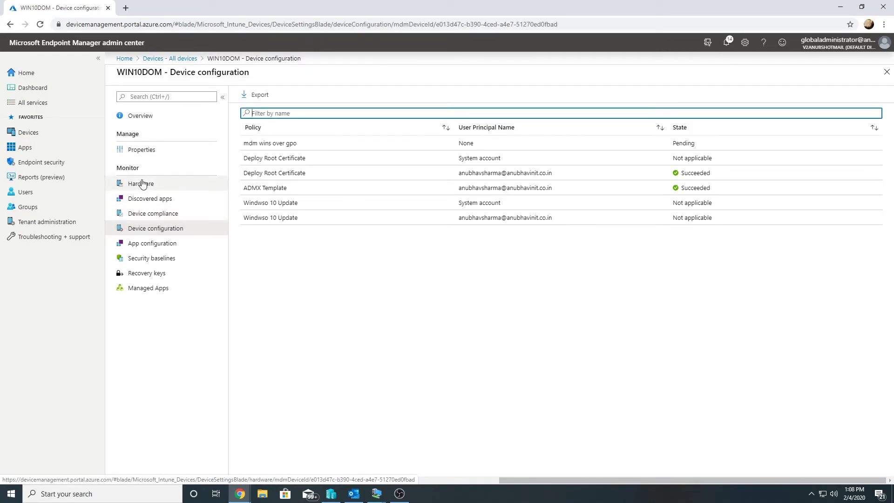
Switch to the win10domain1 virtual machine and launch Event Viewer with eventvwr.
{"action": "left_click", "coordinate": [375, 494]}
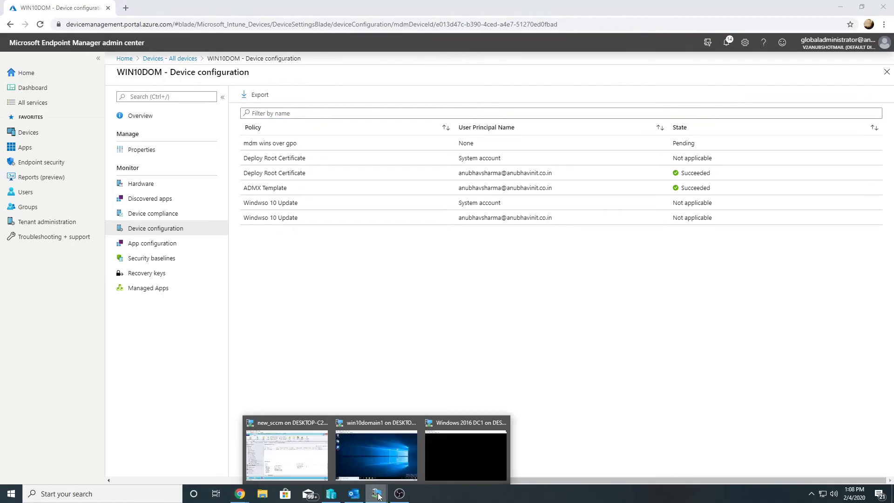
{"action": "left_click", "coordinate": [377, 447]}
{"action": "left_click", "coordinate": [138, 429]}
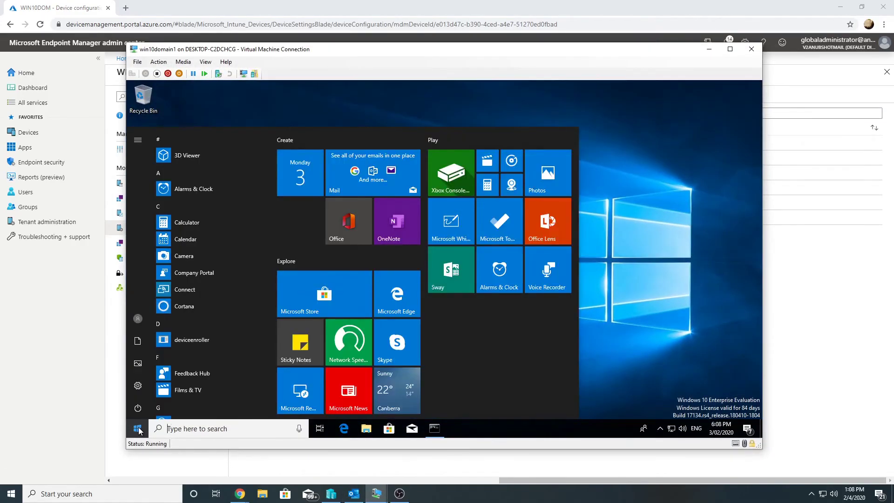
{"action": "type", "text": "eventvwr"}
{"action": "key", "text": "Return"}
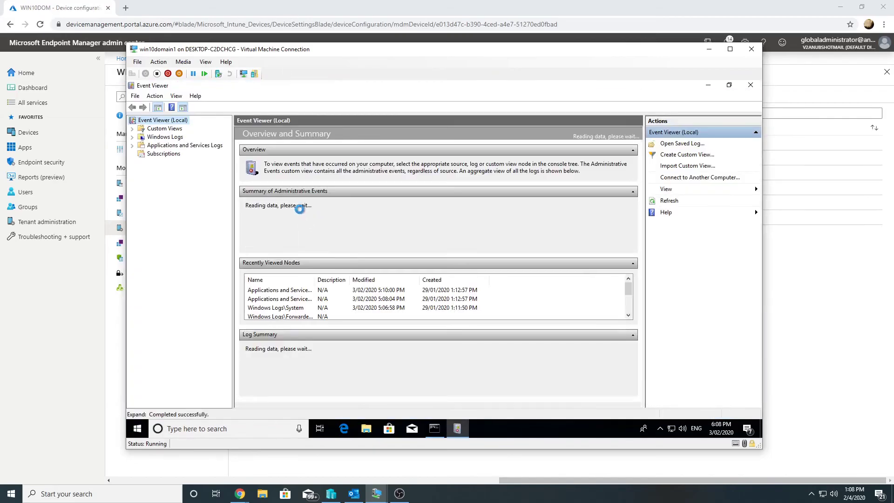
Open the Operational log of DeviceManagement-Enterprise-Diagnostics-Provider under Applications and Services Logs, Microsoft, Windows, with the log tree widened.
{"action": "left_click", "coordinate": [176, 145]}
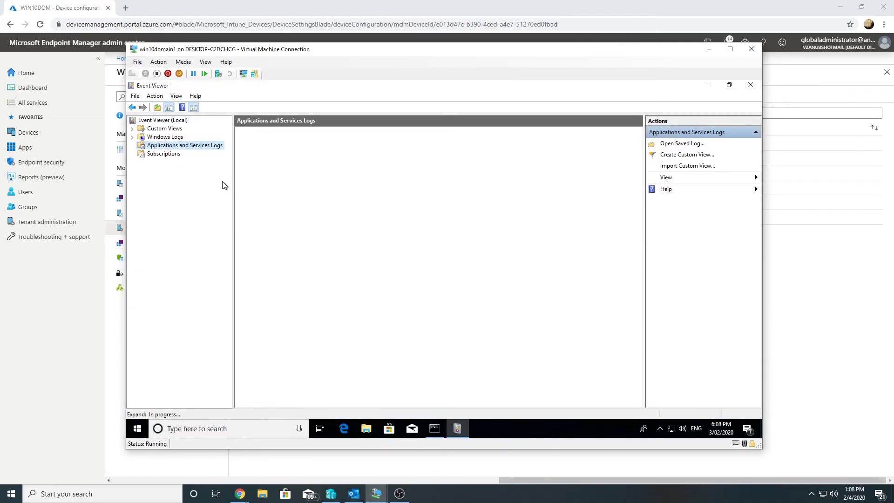
{"action": "double_click", "coordinate": [164, 179]}
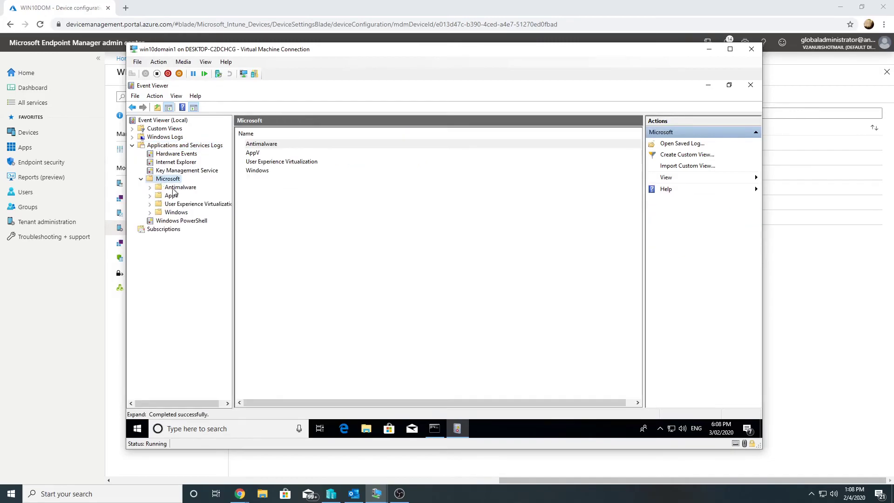
{"action": "double_click", "coordinate": [172, 213]}
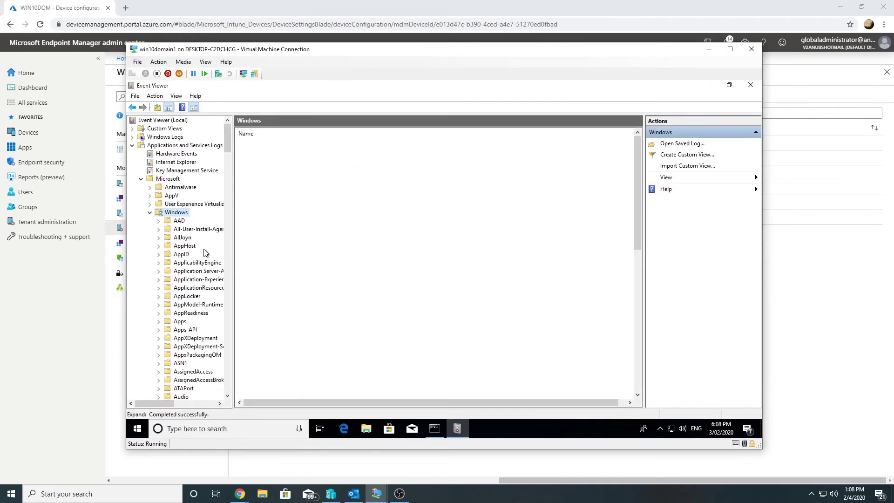
{"action": "type", "text": "devicem"}
{"action": "key", "text": "Right"}
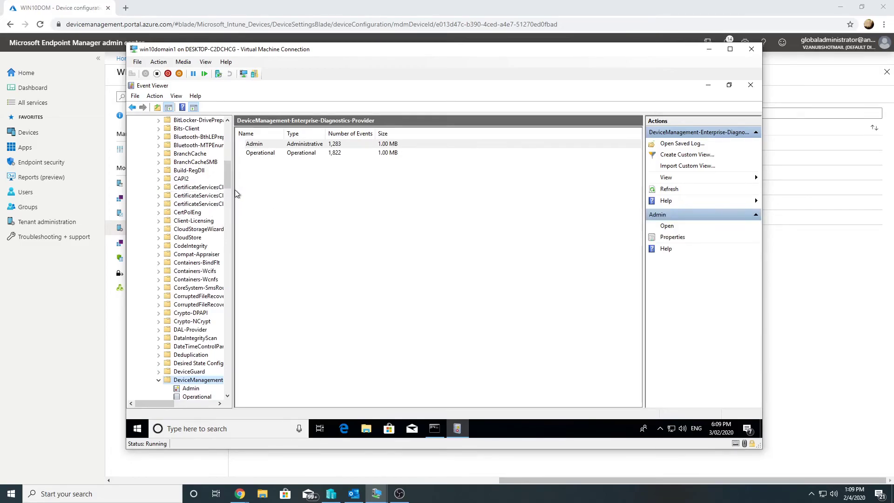
{"action": "left_click_drag", "start_coordinate": [233, 189], "coordinate": [301, 190]}
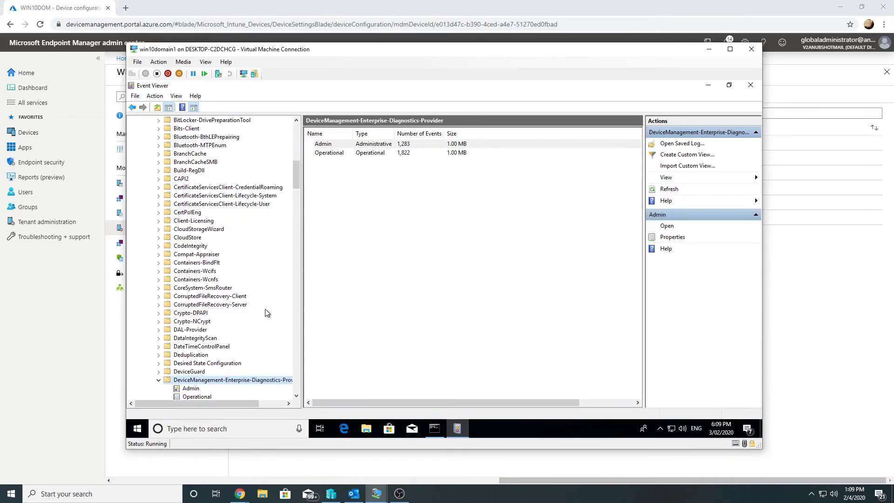
{"action": "left_click", "coordinate": [196, 396]}
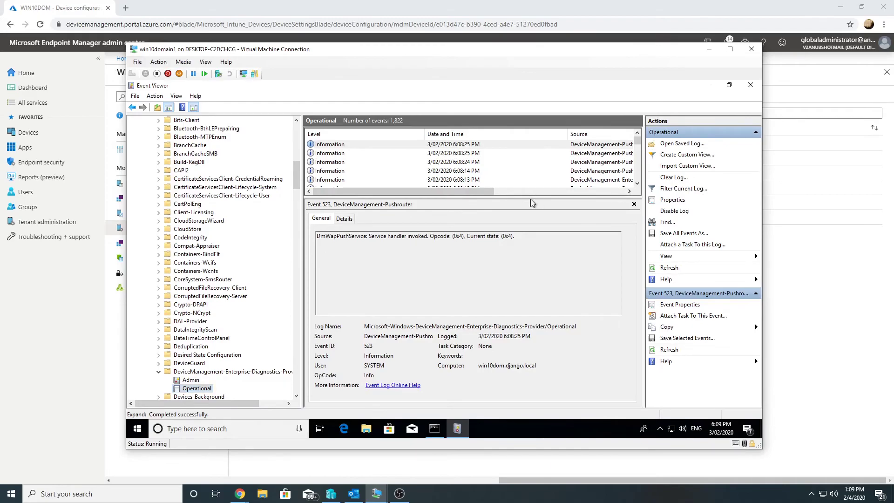
Enlarge the Operational event list and narrow its Level and Date and Time columns.
{"action": "left_click_drag", "start_coordinate": [531, 198], "coordinate": [531, 271]}
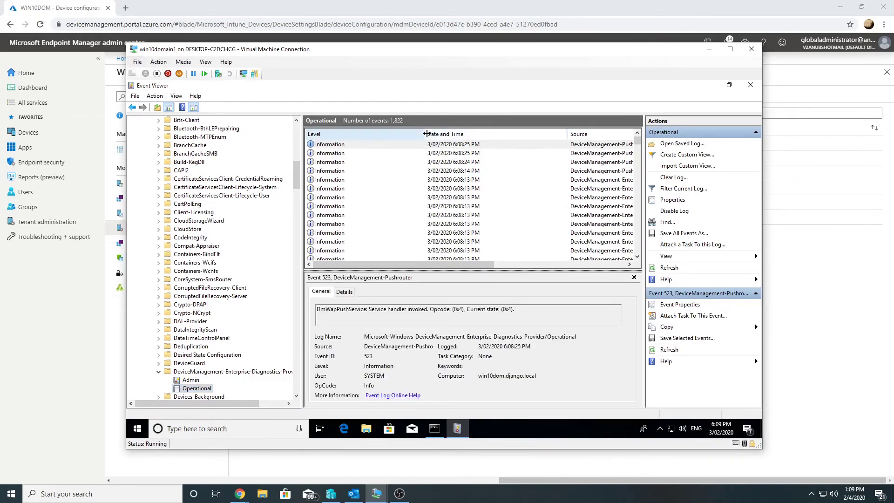
{"action": "left_click_drag", "start_coordinate": [426, 134], "coordinate": [381, 134]}
{"action": "left_click_drag", "start_coordinate": [522, 133], "coordinate": [484, 133]}
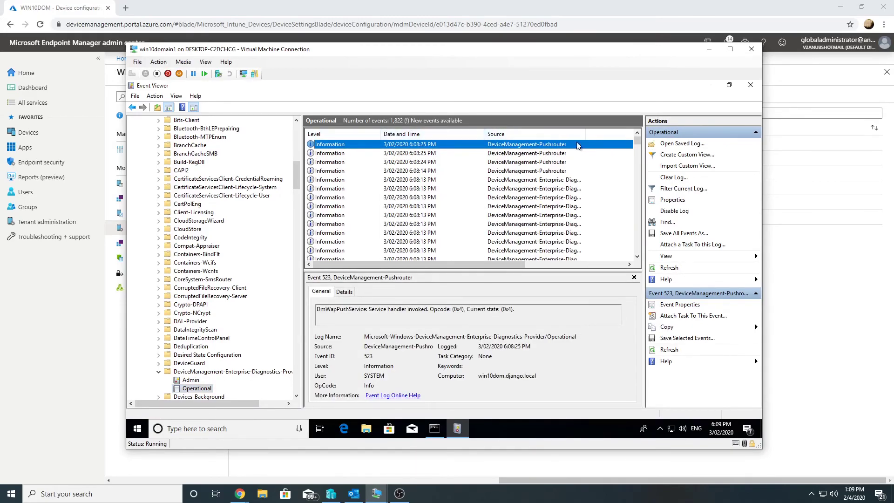
Read the MdmWinsOverGp policy value in the newest event 2220 of the Operational log.
{"action": "left_click", "coordinate": [591, 264]}
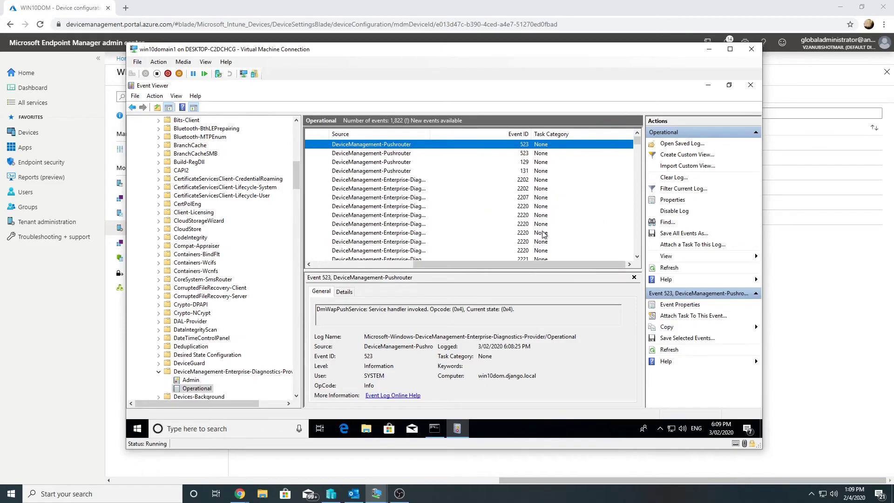
{"action": "left_click", "coordinate": [539, 206]}
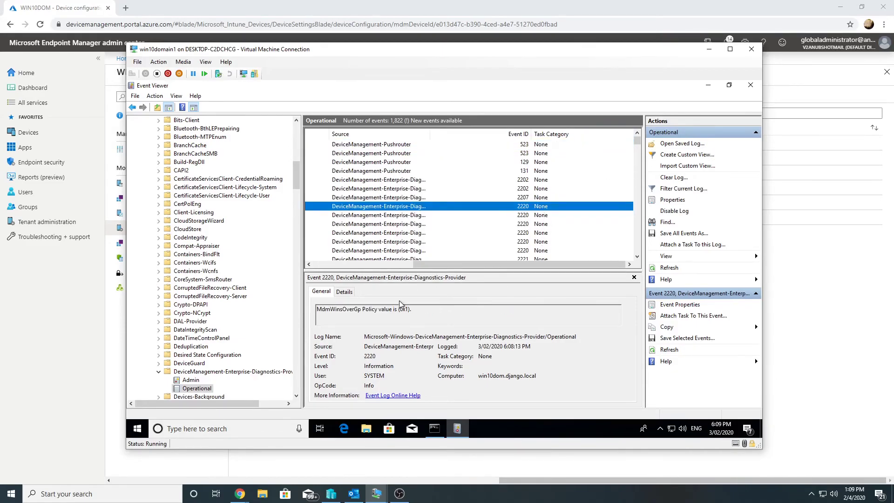
{"action": "left_click_drag", "start_coordinate": [318, 310], "coordinate": [411, 310]}
{"action": "left_click", "coordinate": [369, 310]}
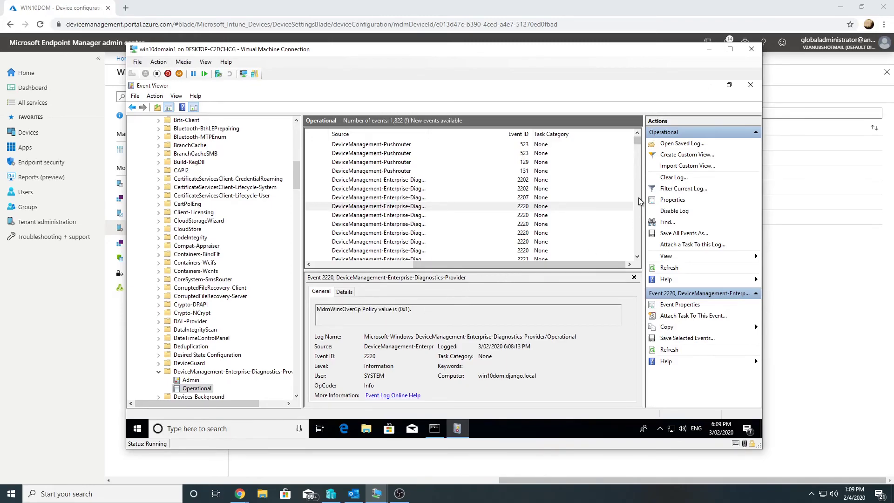
Compare the MdmWinsOverGp policy value with older event 2220 entries further down the log.
{"action": "scroll", "coordinate": [638, 197], "scroll_direction": "down", "scroll_amount": 2}
{"action": "left_click", "coordinate": [532, 189]}
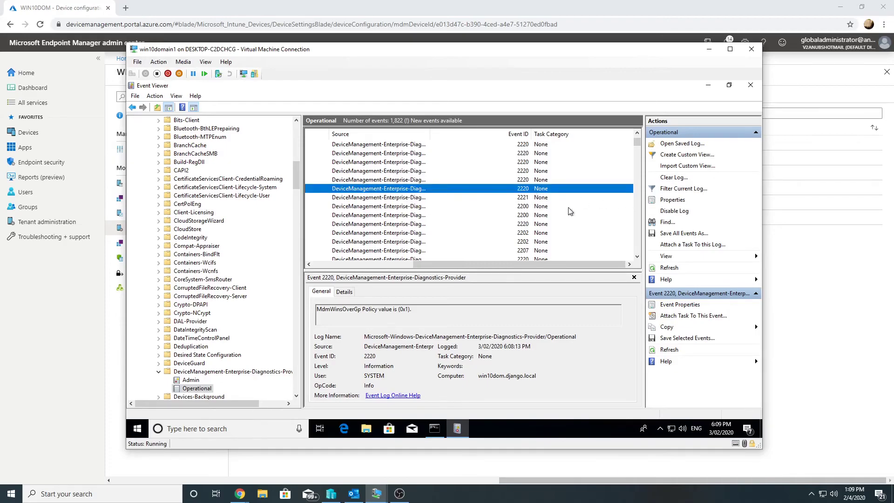
{"action": "left_click_drag", "start_coordinate": [637, 142], "coordinate": [637, 184]}
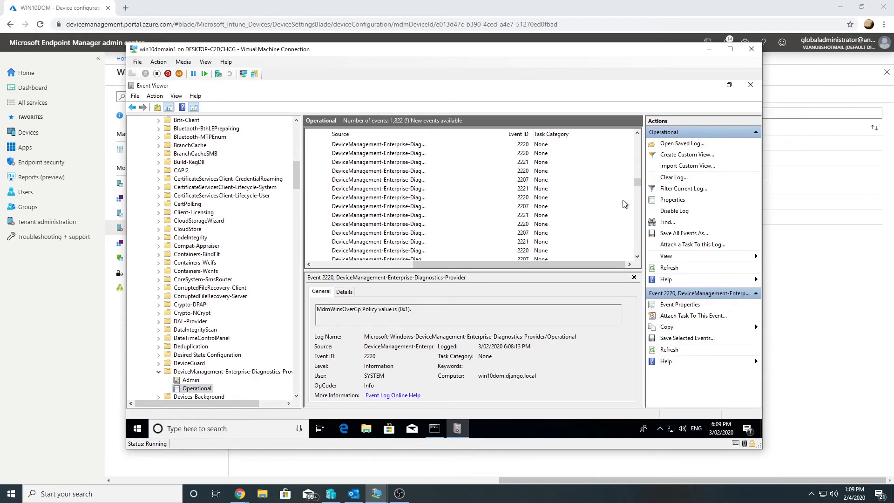
{"action": "left_click", "coordinate": [537, 225]}
{"action": "left_click_drag", "start_coordinate": [443, 321], "coordinate": [317, 318]}
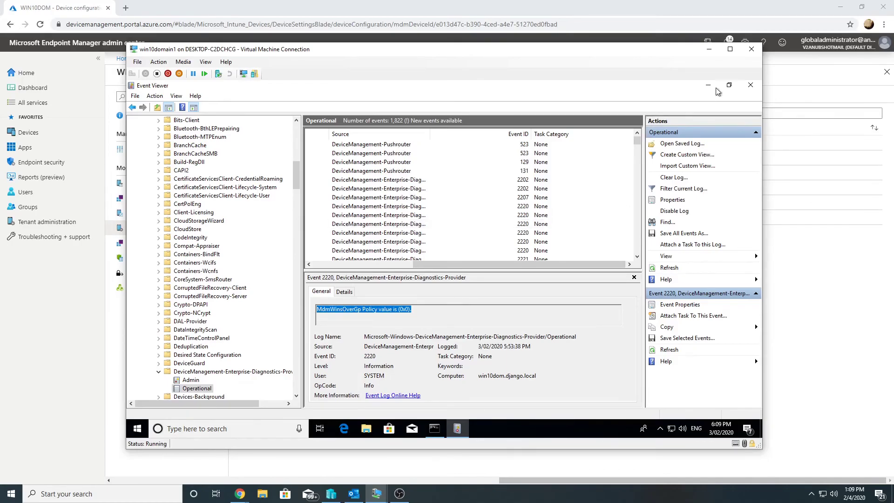
Close Event Viewer and return to Endpoint Manager to recheck WIN10DOM's device configuration states from the All devices list.
{"action": "left_click", "coordinate": [750, 85]}
{"action": "left_click", "coordinate": [708, 49]}
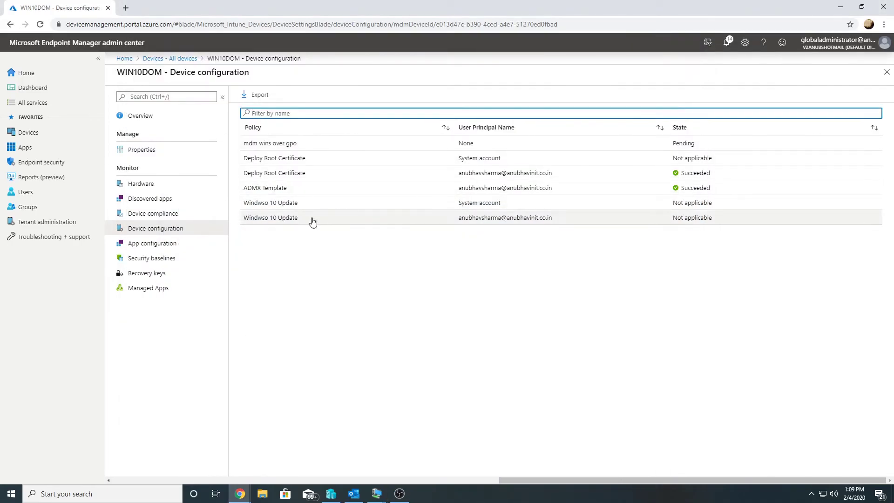
{"action": "left_click", "coordinate": [176, 60]}
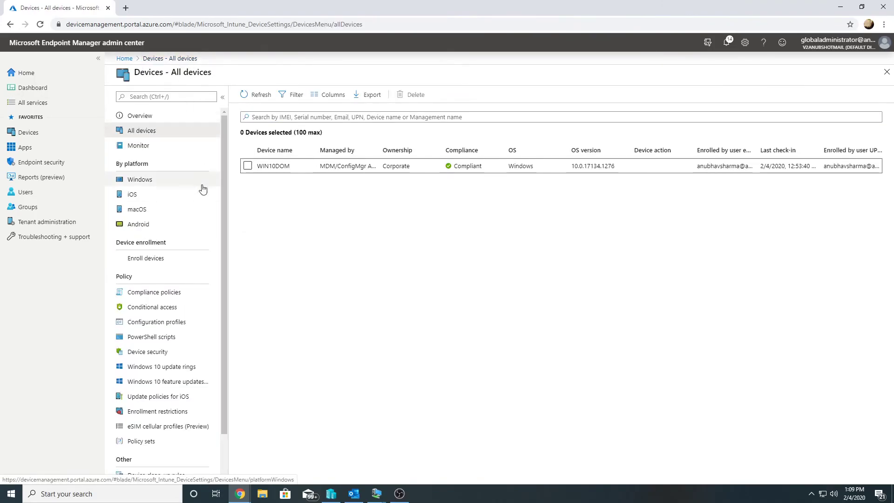
{"action": "left_click", "coordinate": [272, 167]}
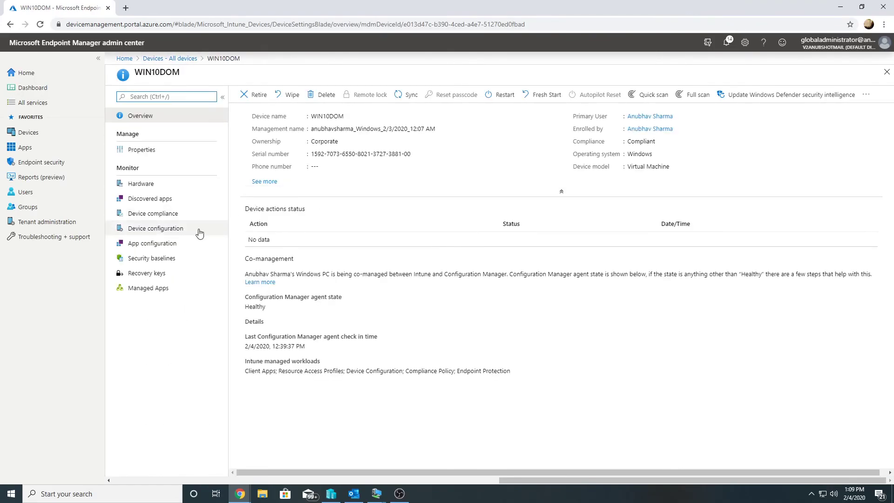
{"action": "left_click", "coordinate": [184, 233]}
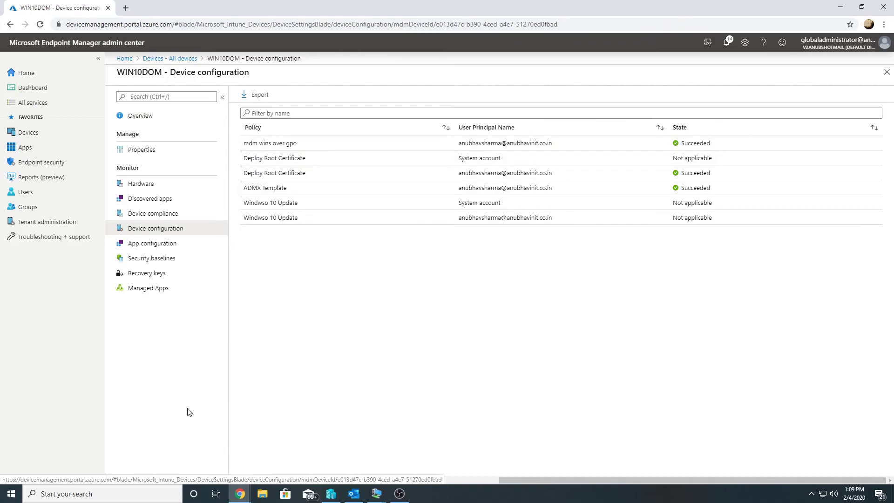
Switch to the win10domain1 virtual machine and launch Internet Explorer.
{"action": "mouse_move", "coordinate": [377, 493]}
{"action": "left_click", "coordinate": [380, 468]}
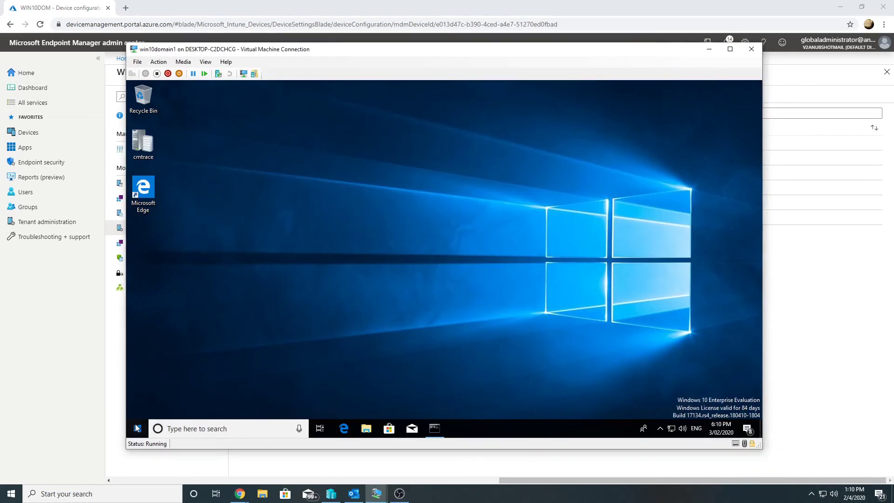
{"action": "key", "text": "super"}
{"action": "type", "text": "inter"}
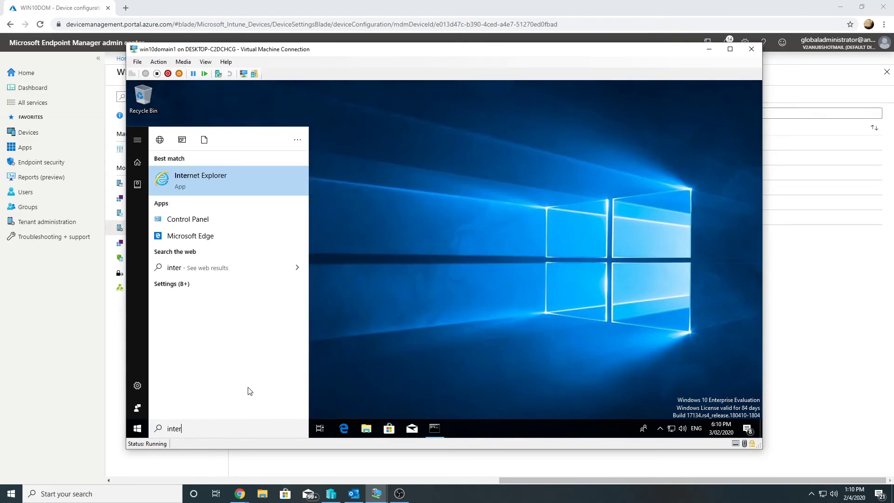
{"action": "key", "text": "Return"}
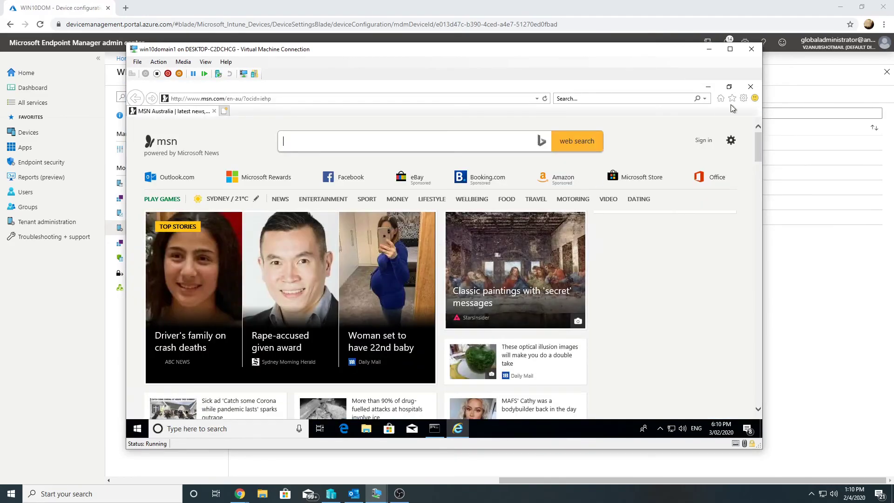
Inspect the proxy options in Internet Explorer's LAN settings without changing them, and close the browser.
{"action": "left_click", "coordinate": [744, 98]}
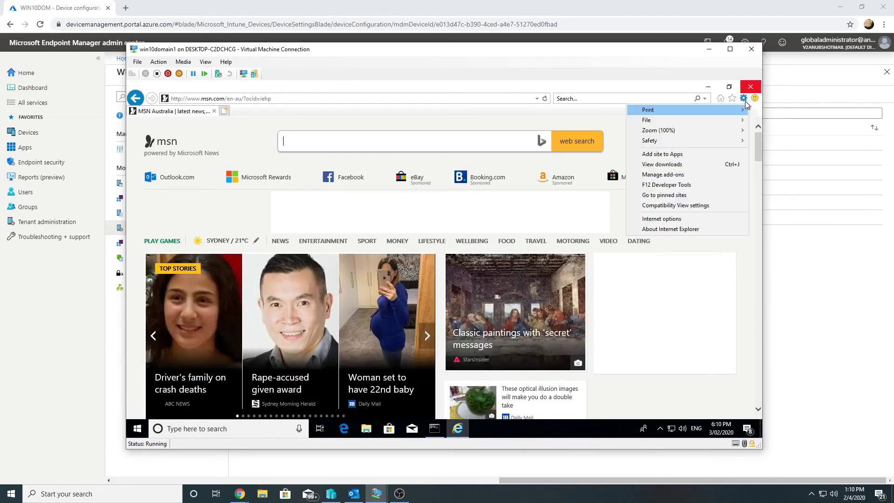
{"action": "left_click", "coordinate": [690, 220]}
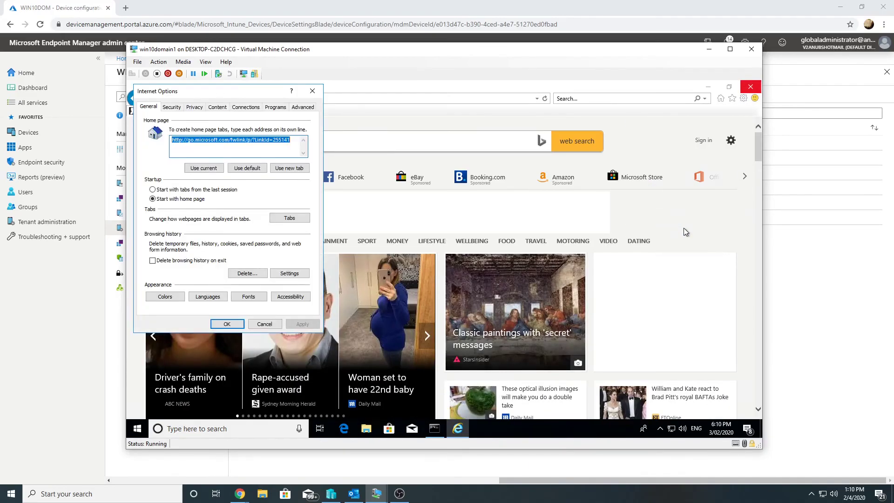
{"action": "left_click", "coordinate": [247, 107]}
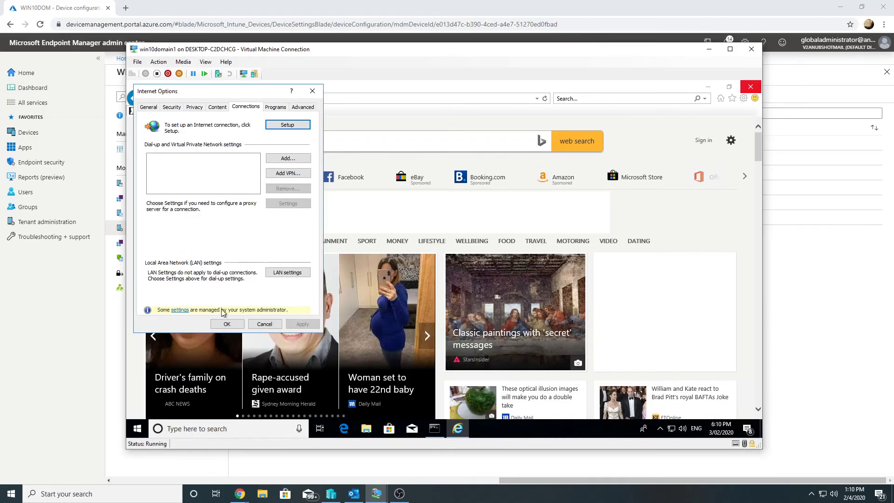
{"action": "left_click", "coordinate": [287, 277]}
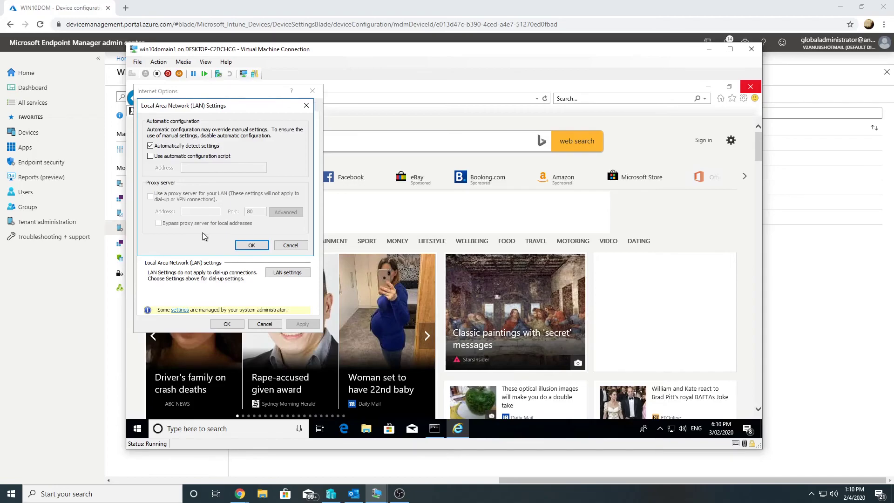
{"action": "left_click", "coordinate": [251, 246]}
{"action": "left_click", "coordinate": [264, 324]}
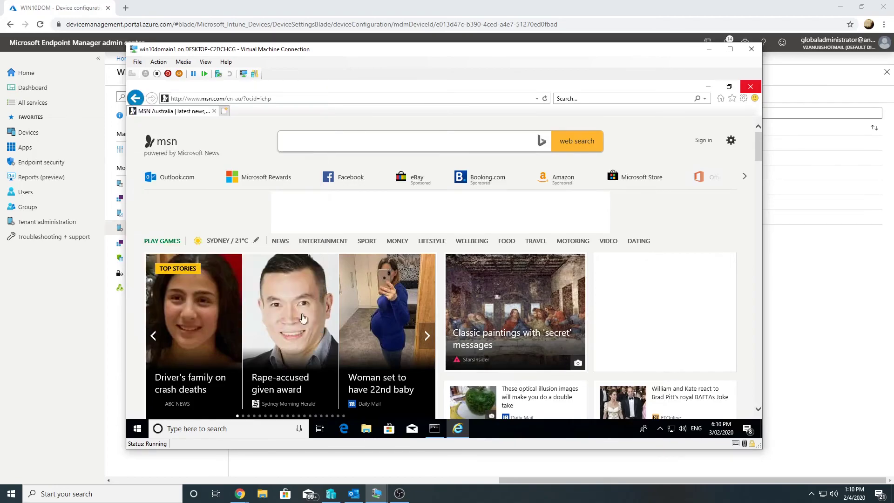
{"action": "left_click", "coordinate": [750, 86]}
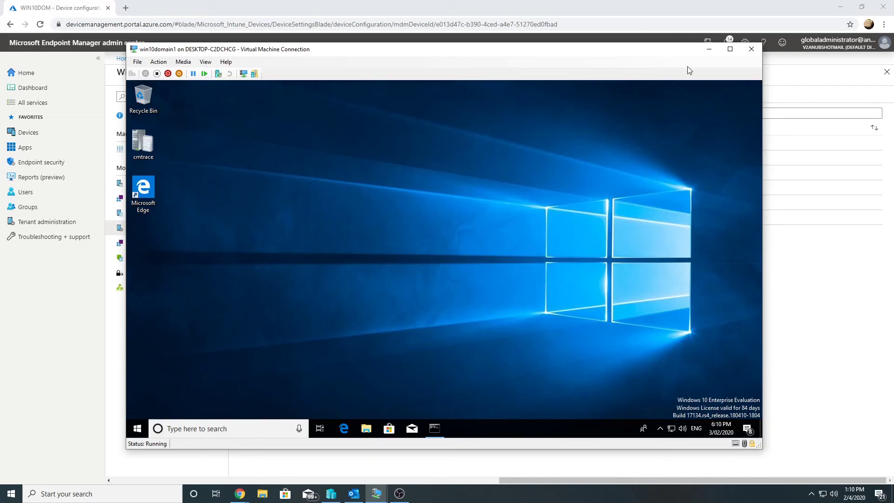
Switch to the new_sccm virtual machine and review the workload assignments in the CoMgmtSettingsProd co-management properties.
{"action": "left_click", "coordinate": [709, 49]}
{"action": "key", "text": "alt+Tab"}
{"action": "left_click", "coordinate": [376, 493]}
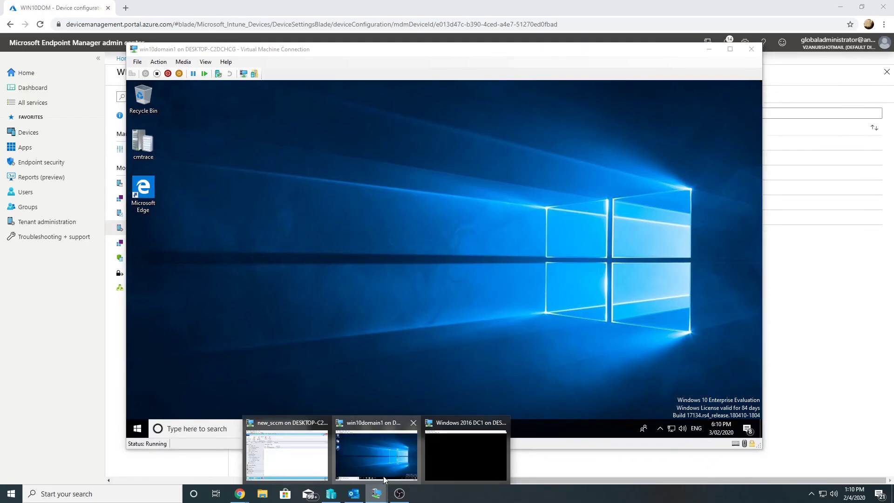
{"action": "left_click", "coordinate": [300, 467]}
{"action": "right_click", "coordinate": [281, 189]}
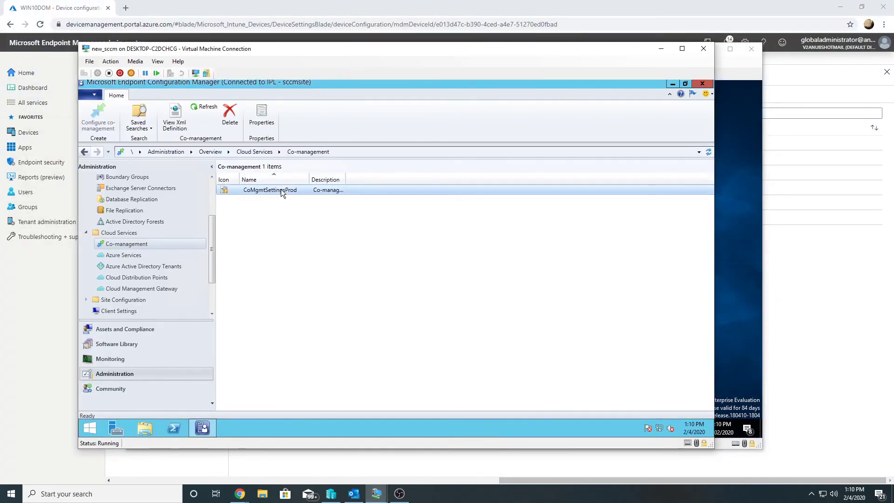
{"action": "left_click", "coordinate": [309, 232]}
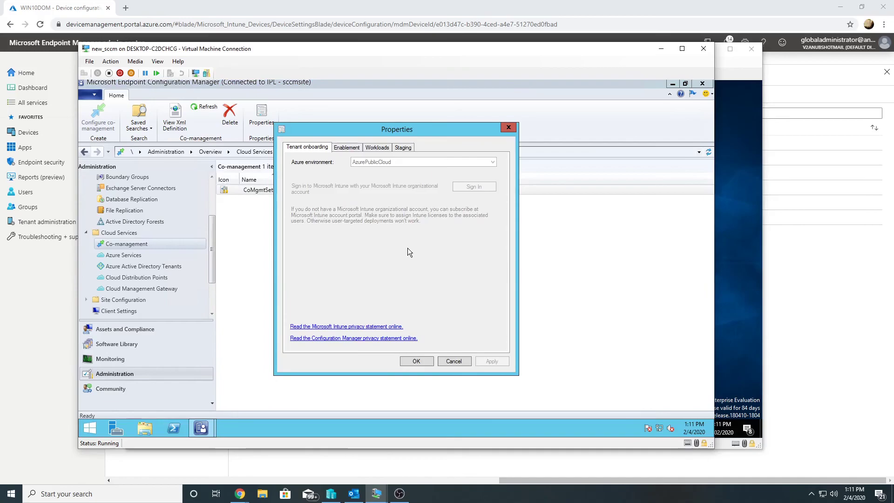
{"action": "left_click", "coordinate": [373, 148]}
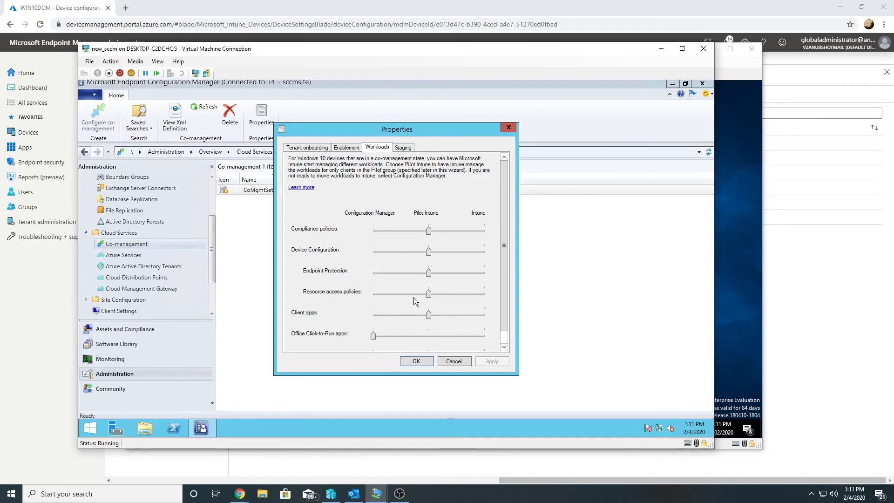
{"action": "left_click", "coordinate": [417, 361]}
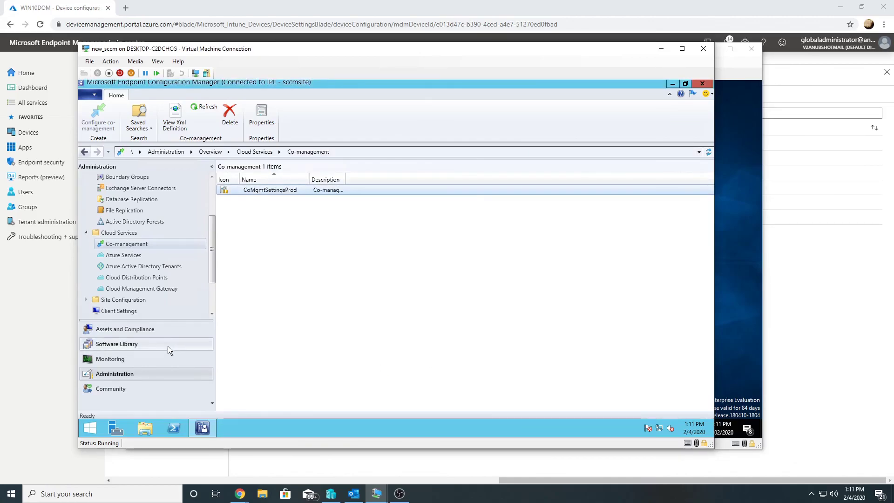
Review the general properties of the CB for test.txt configuration baseline, including its co-managed client options, and close them.
{"action": "left_click", "coordinate": [167, 331]}
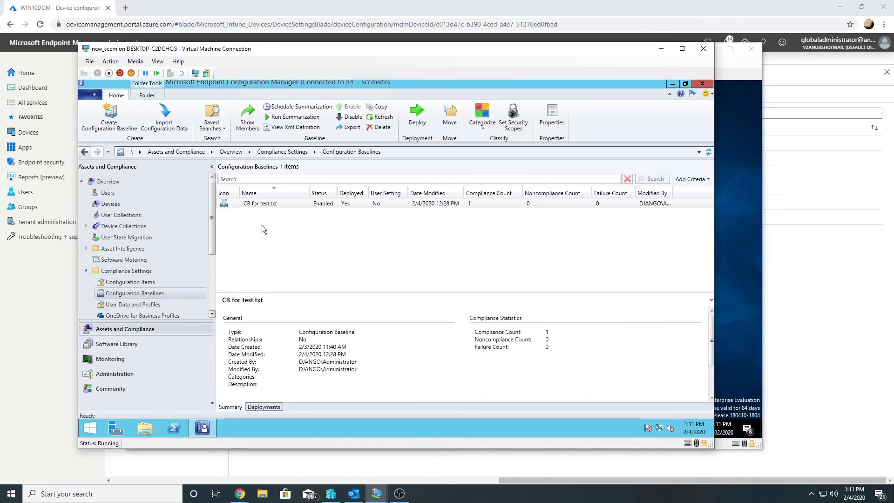
{"action": "left_click", "coordinate": [267, 204]}
{"action": "right_click", "coordinate": [266, 204]}
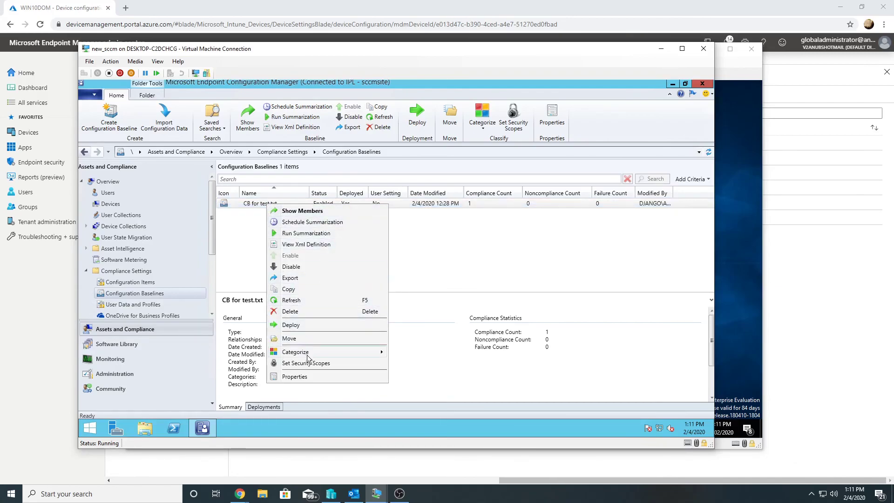
{"action": "left_click", "coordinate": [303, 377]}
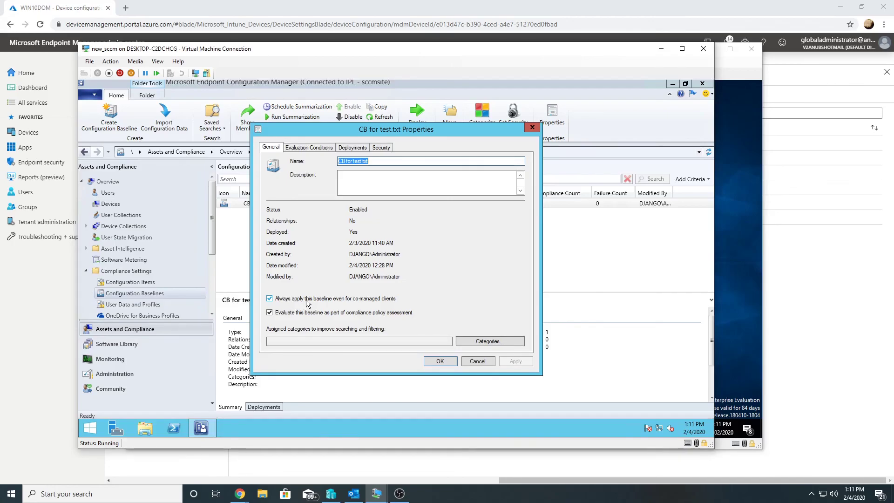
{"action": "left_click", "coordinate": [454, 361]}
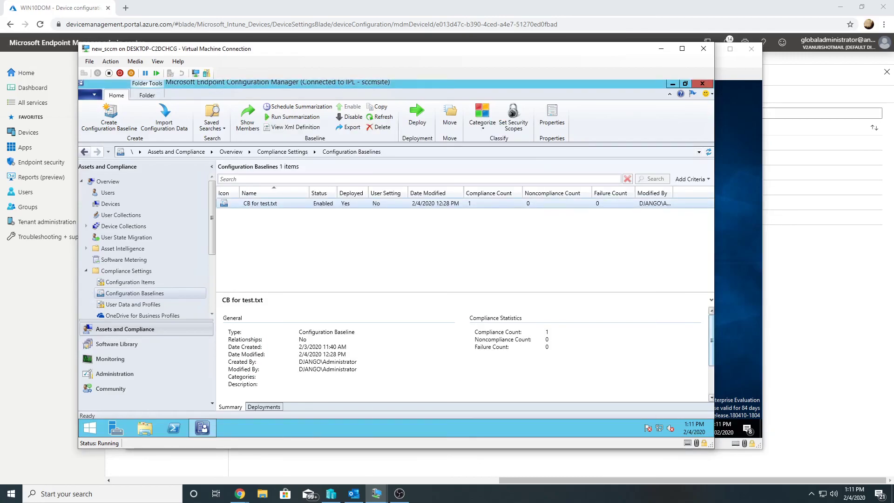